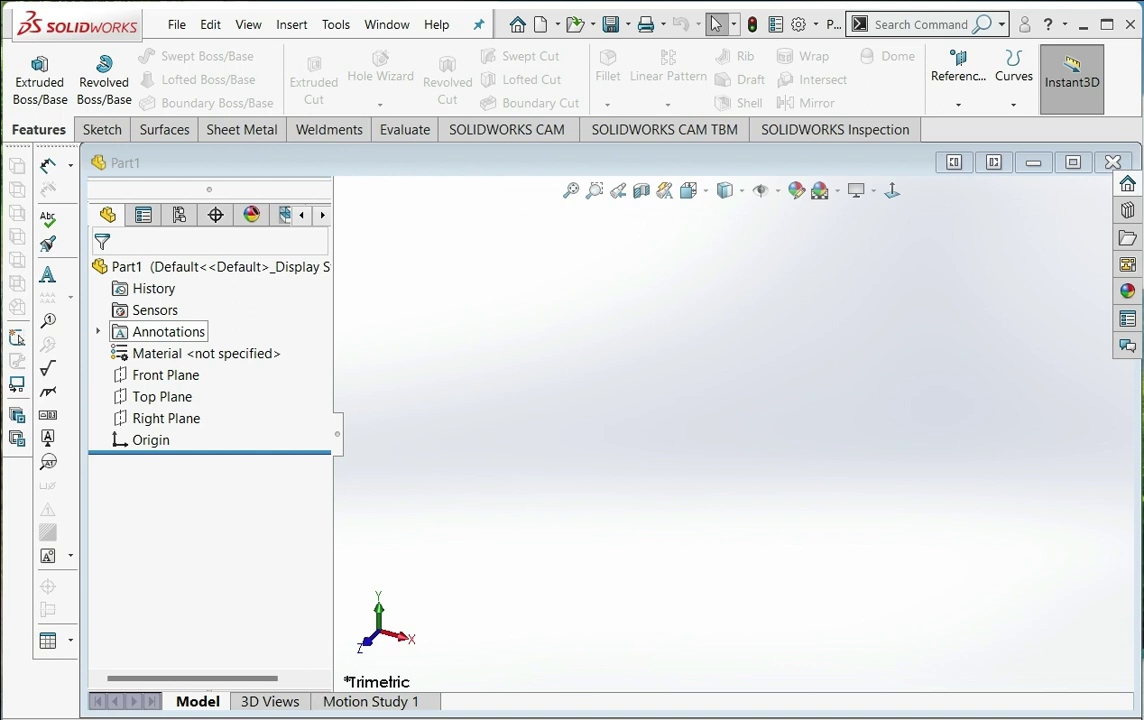
- Draw a six-sided polygon on the Front Plane centred at the origin, then close Sketch1
click(160, 375)
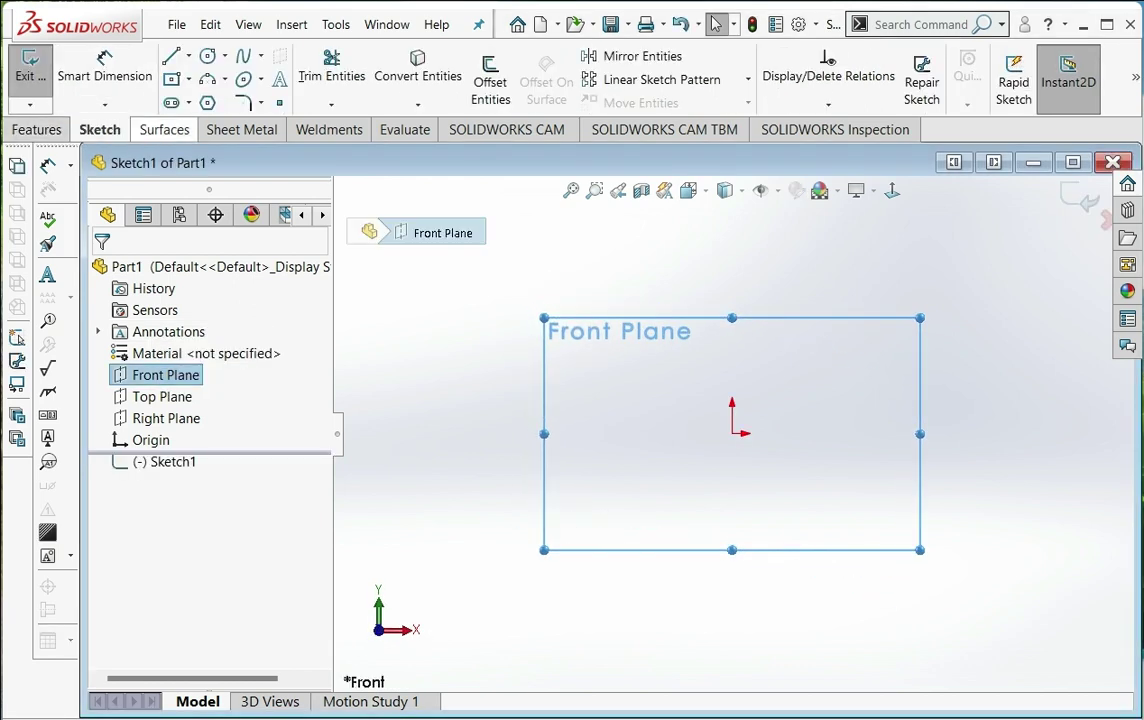
click(207, 103)
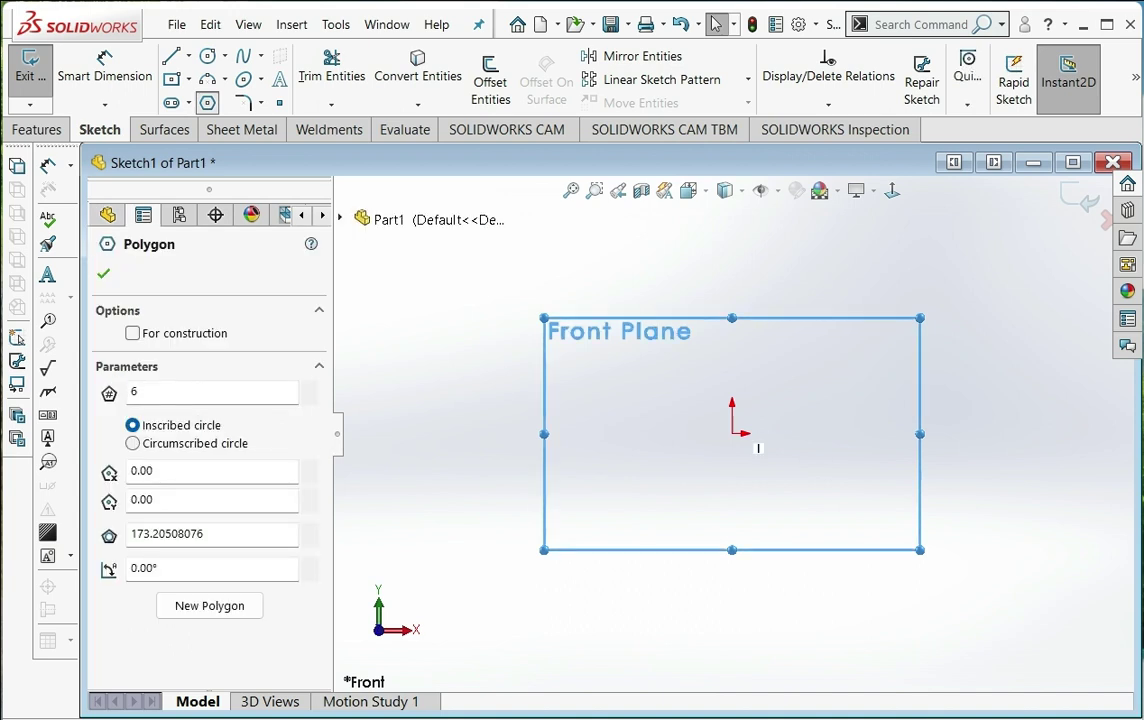
click(732, 432)
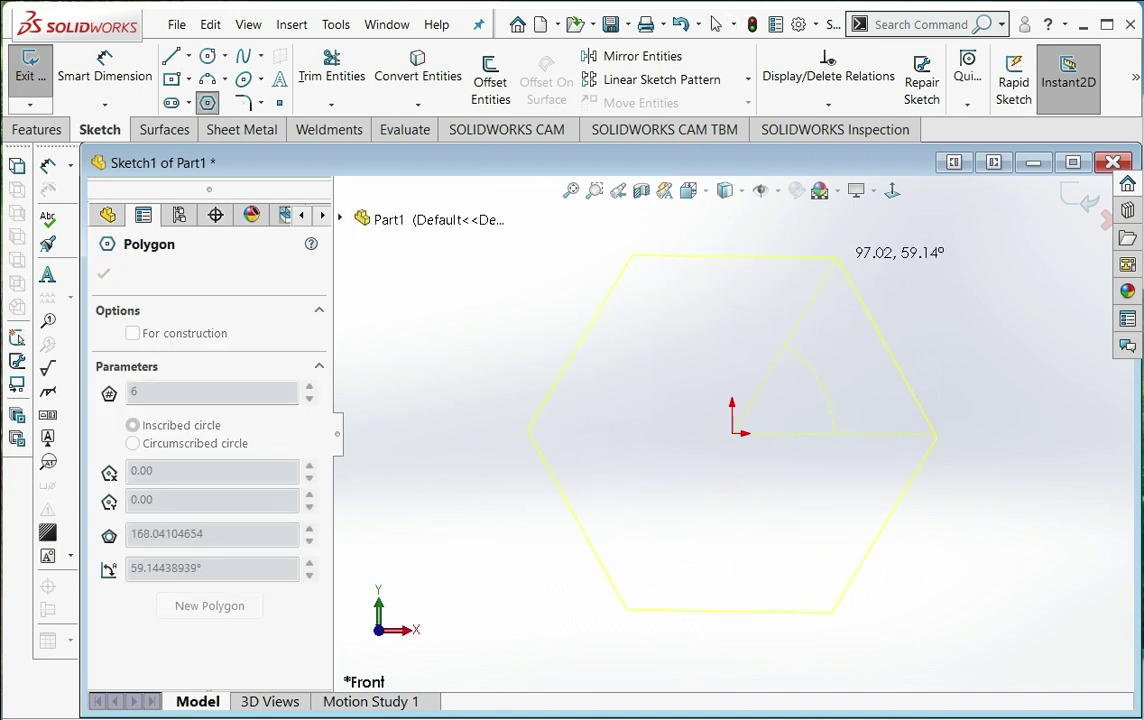
click(837, 258)
key(Escape)
click(30, 65)
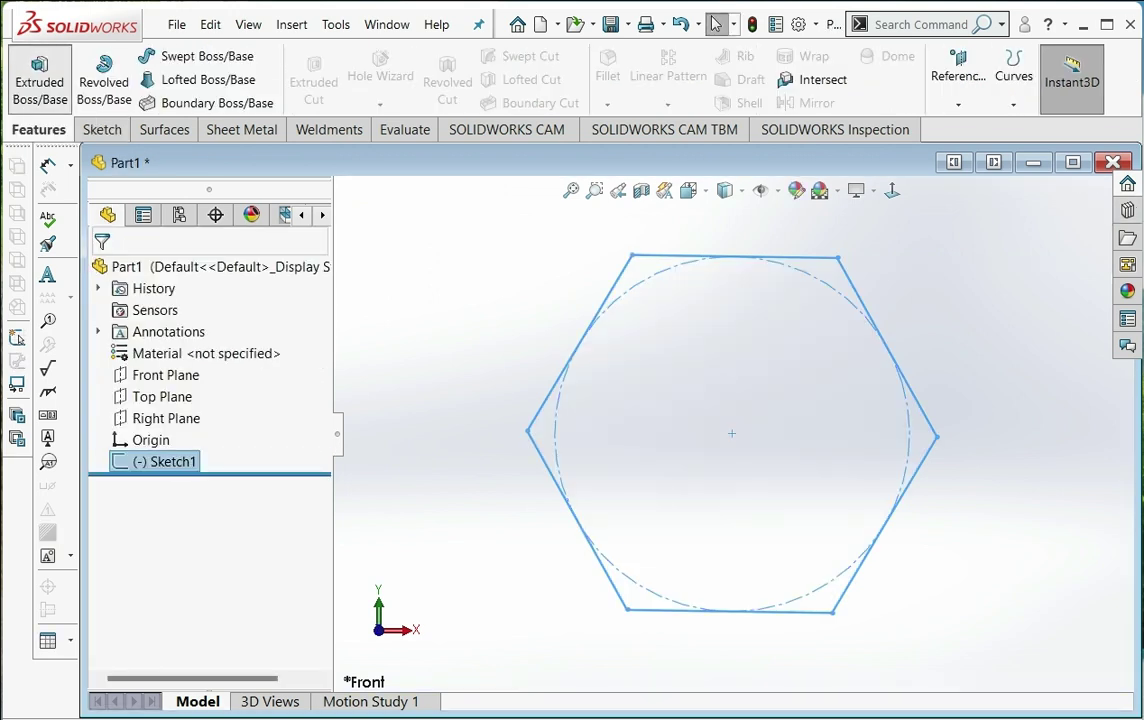
- Extrude the hexagon sketch 74 mm into the solid Boss-Extrude1
click(40, 78)
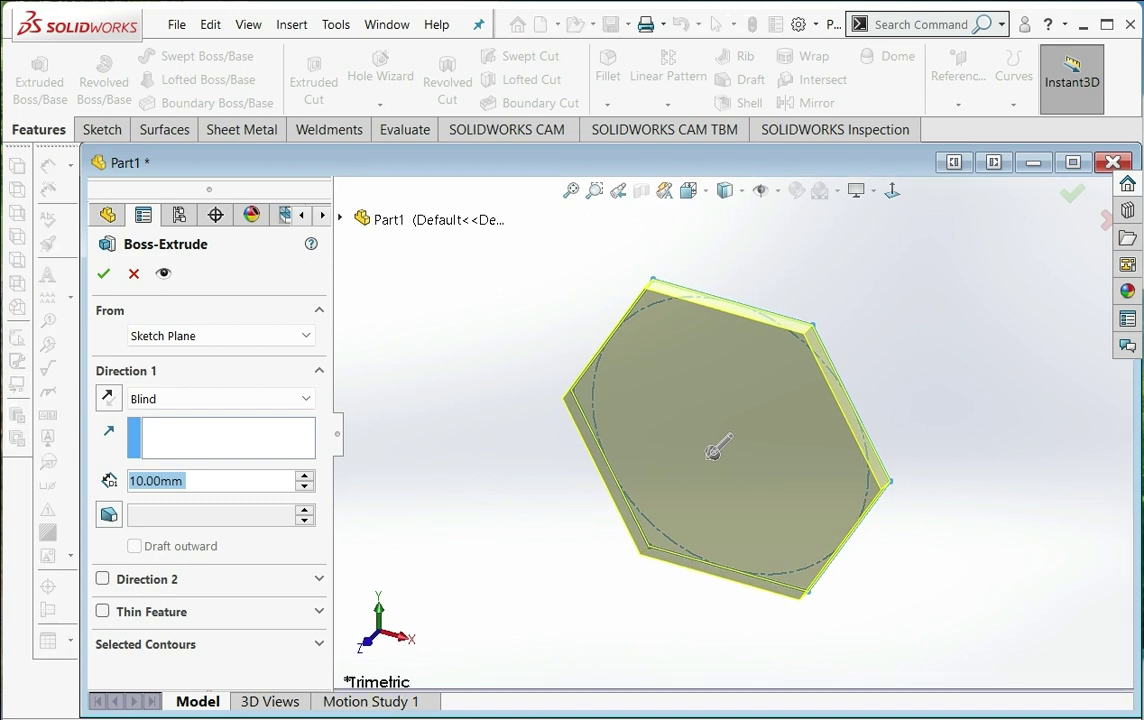
drag(718, 447, 668, 496)
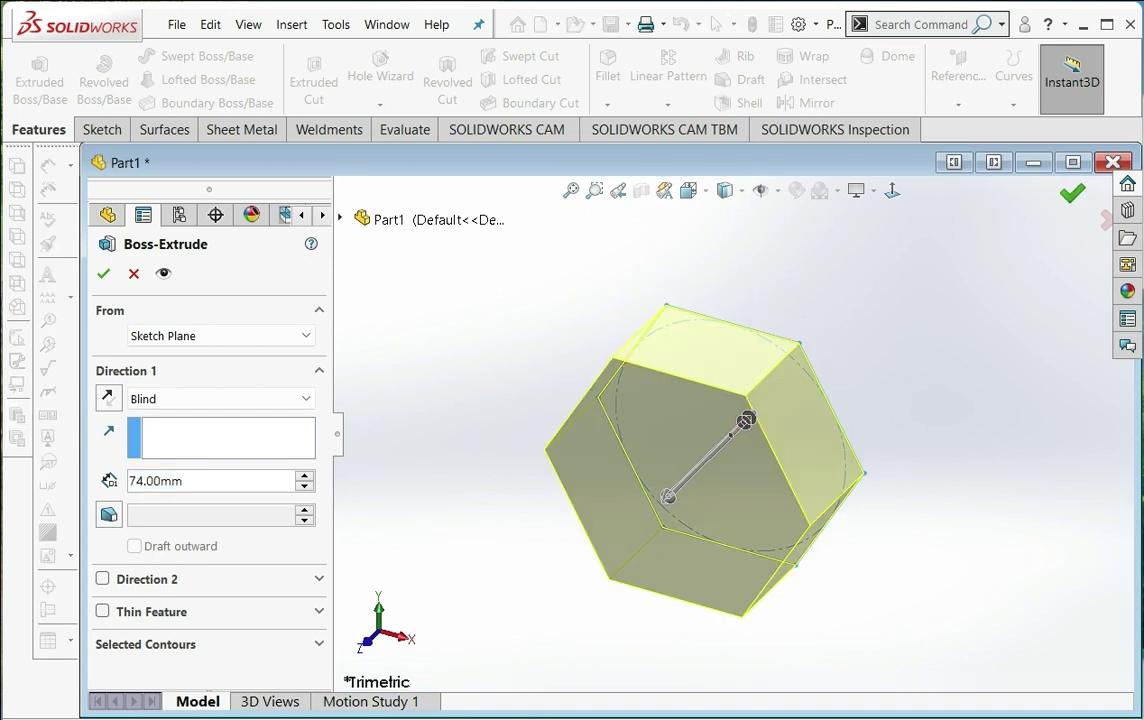
key(Return)
- Rotate the view around the prism to show its hexagonal face
key(Down)
key(Down)
key(Down)
key(Down)
key(Down)
key(Down)
key(Down)
key(Down)
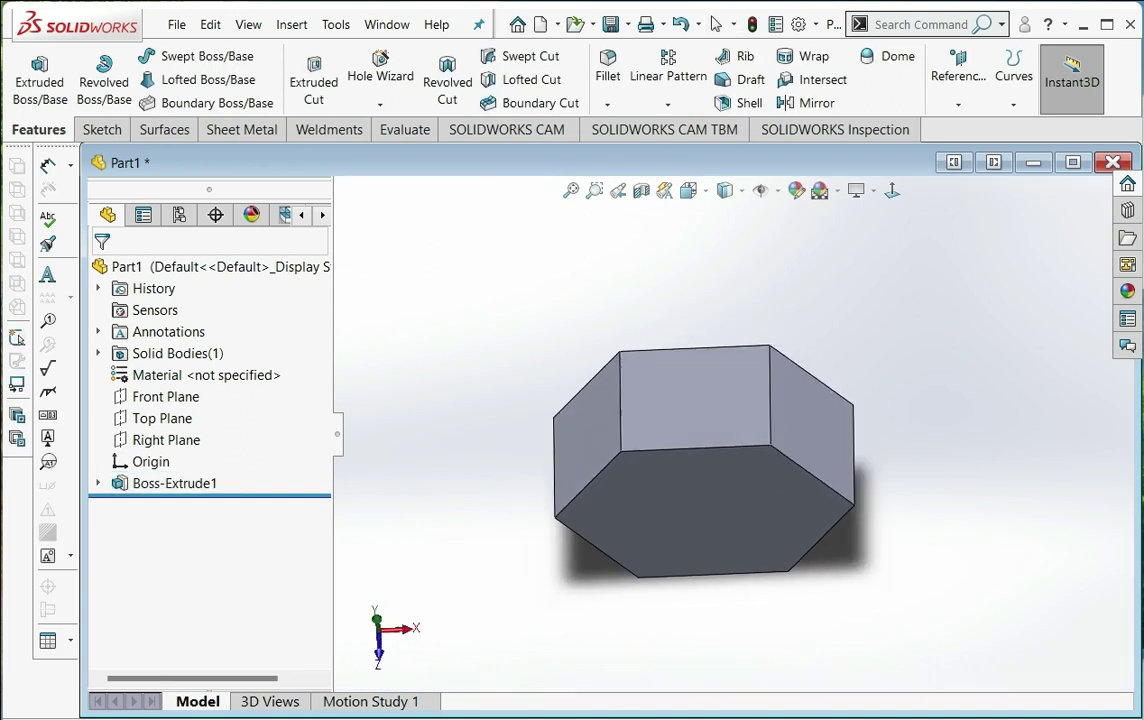
key(Down)
key(Down)
key(Down)
key(Down)
key(Down)
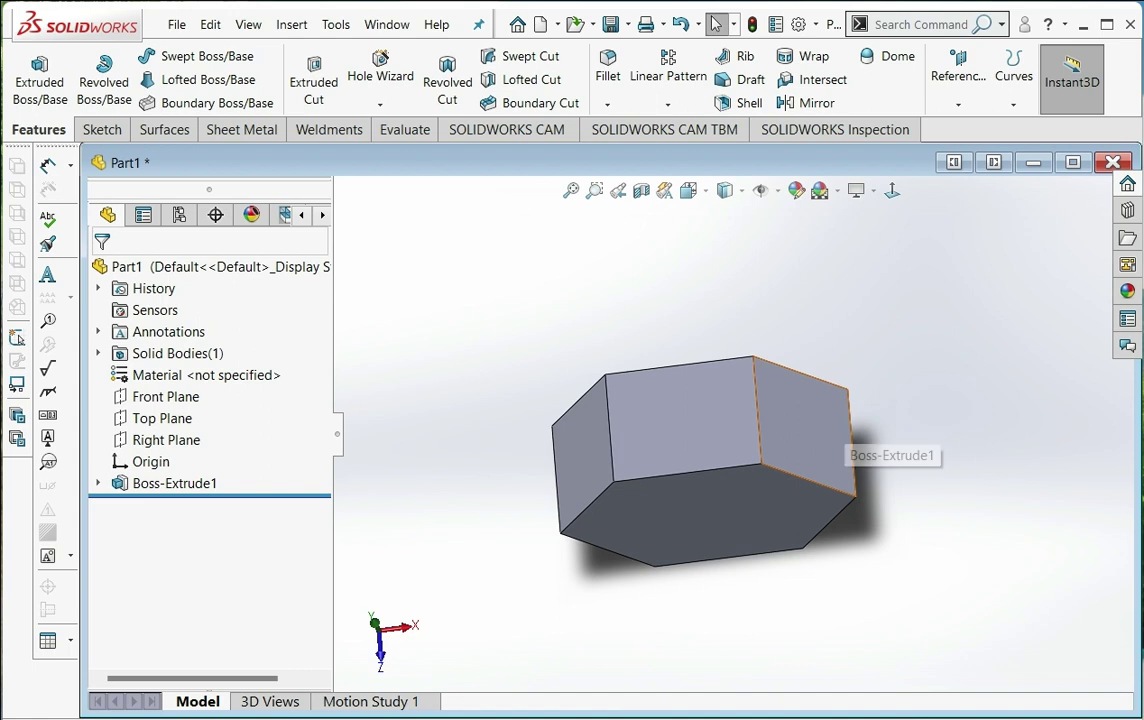
key(ctrl+5)
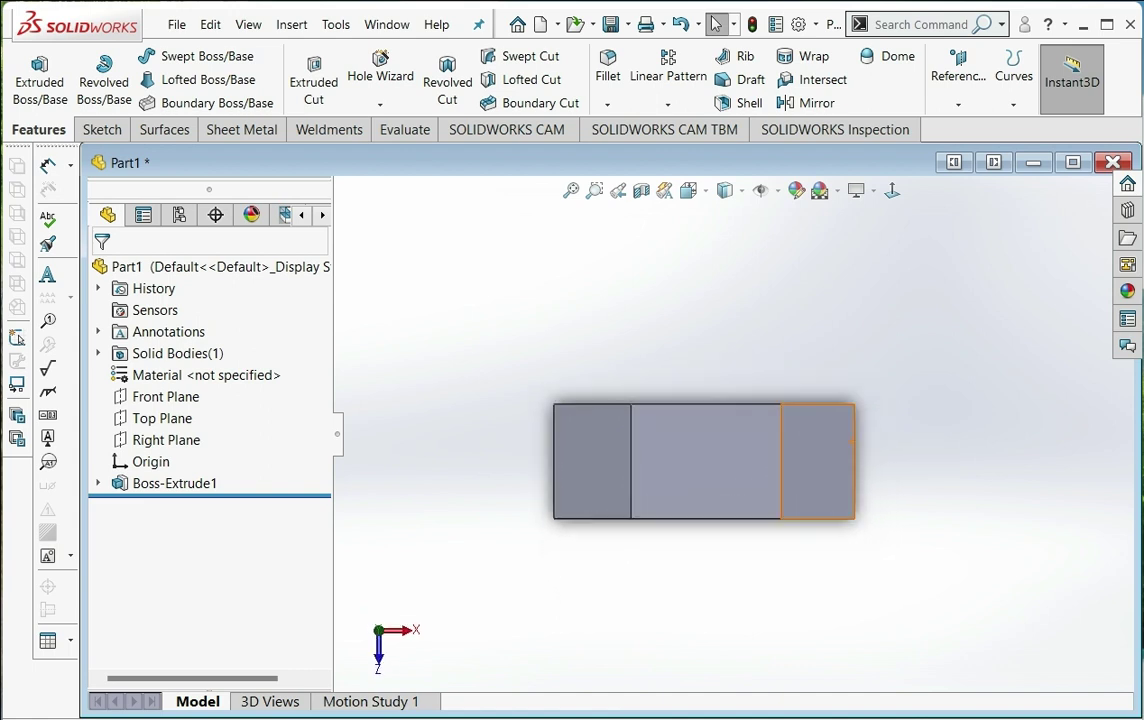
key(Down)
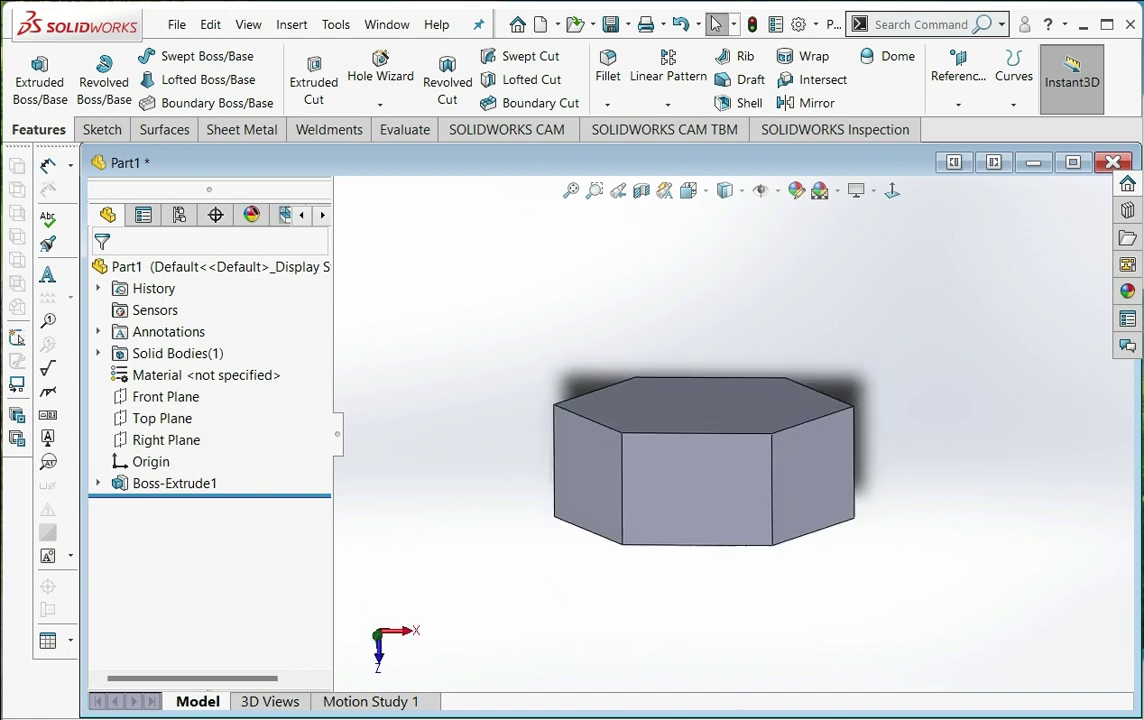
key(Down)
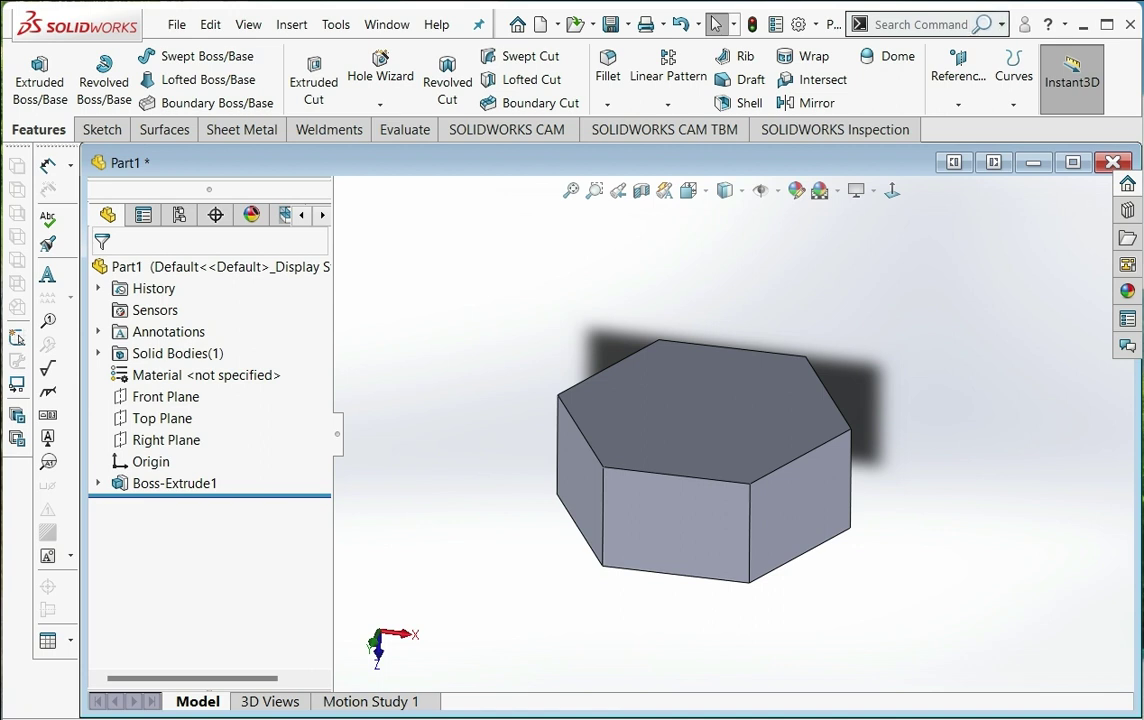
- Search commands for 'Dome' and launch Dome from Insert > Features
click(1001, 24)
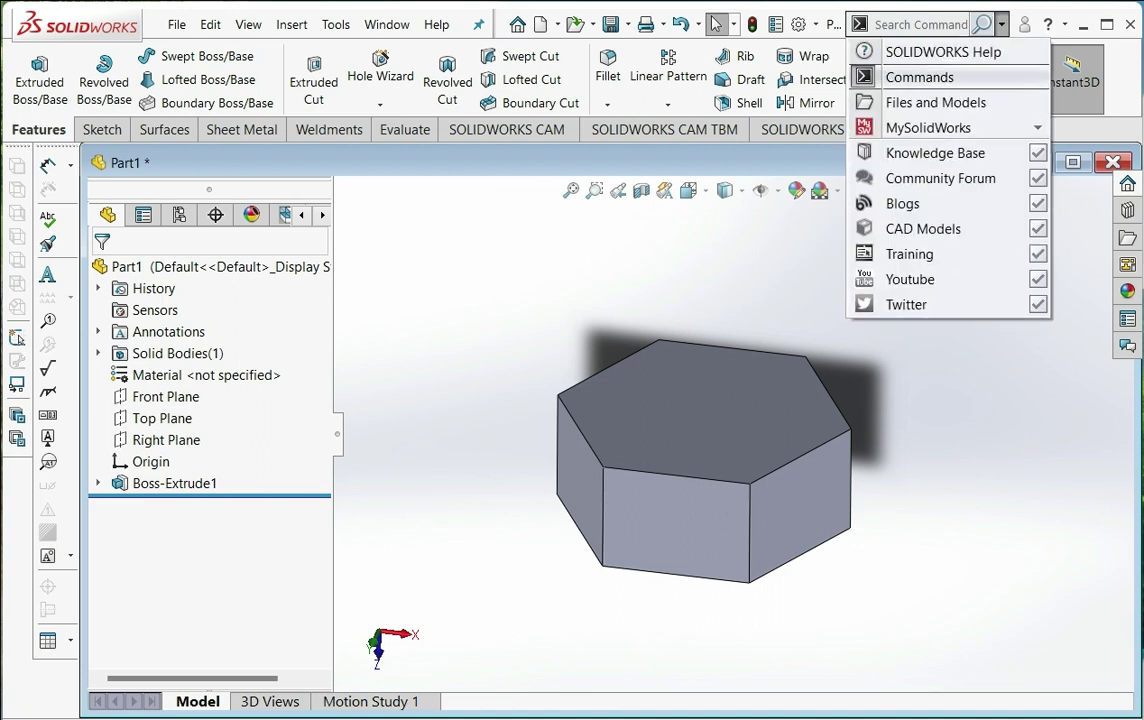
click(920, 77)
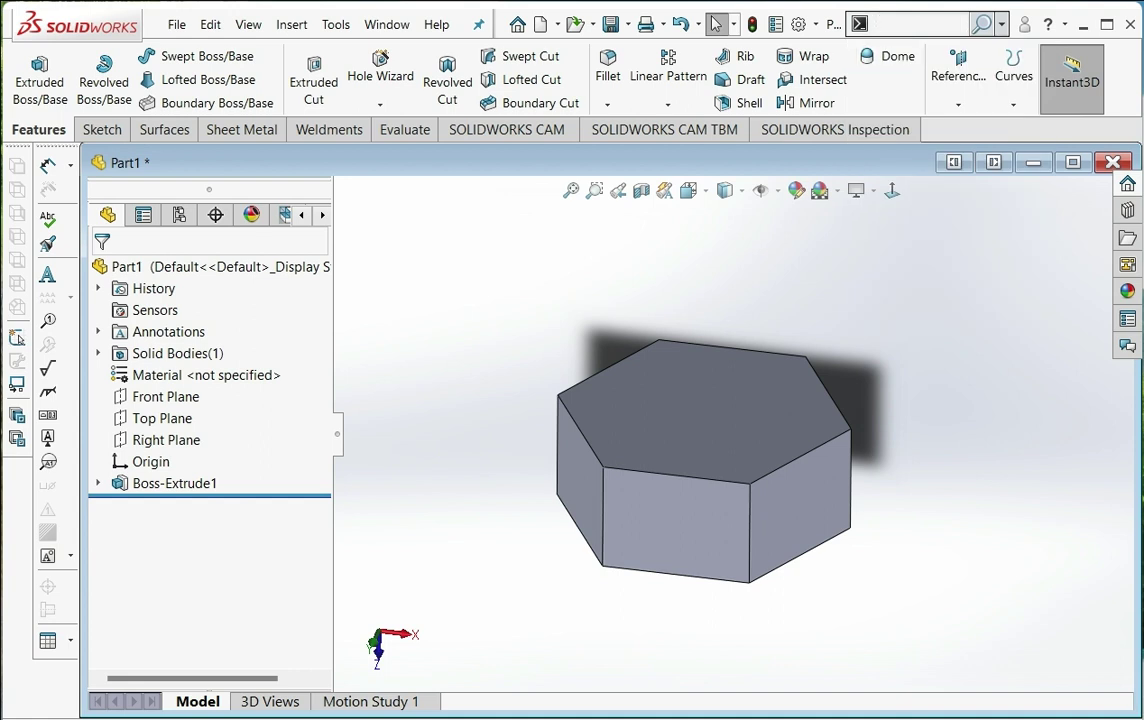
text(Dome)
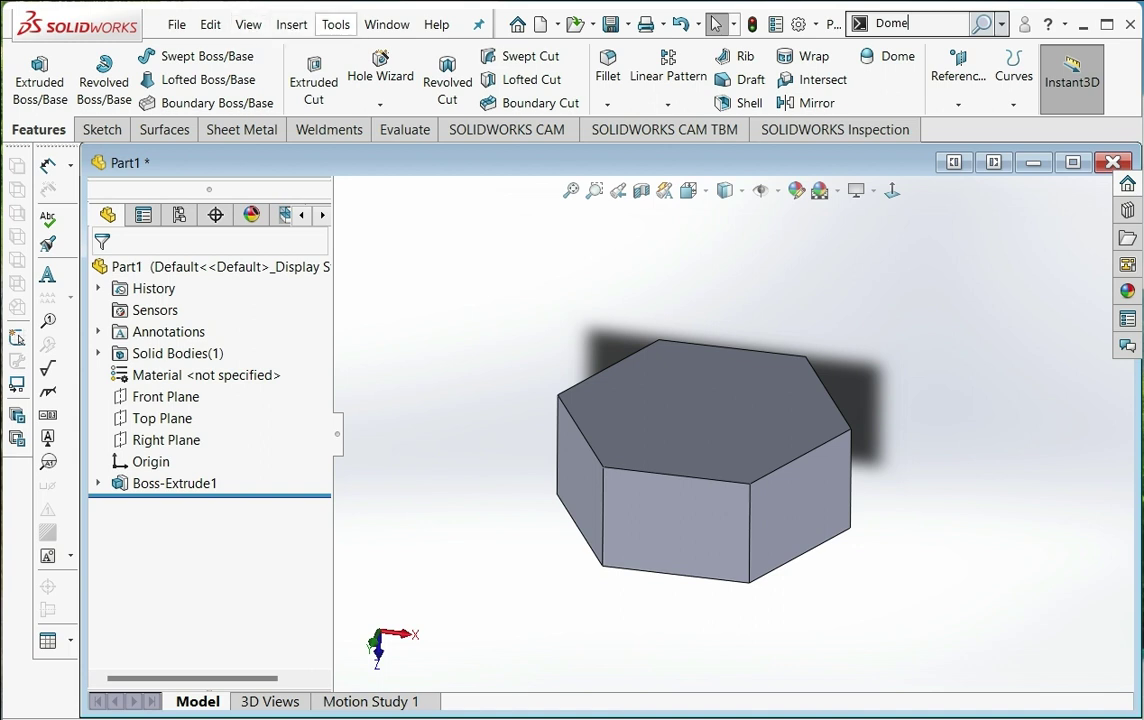
click(291, 24)
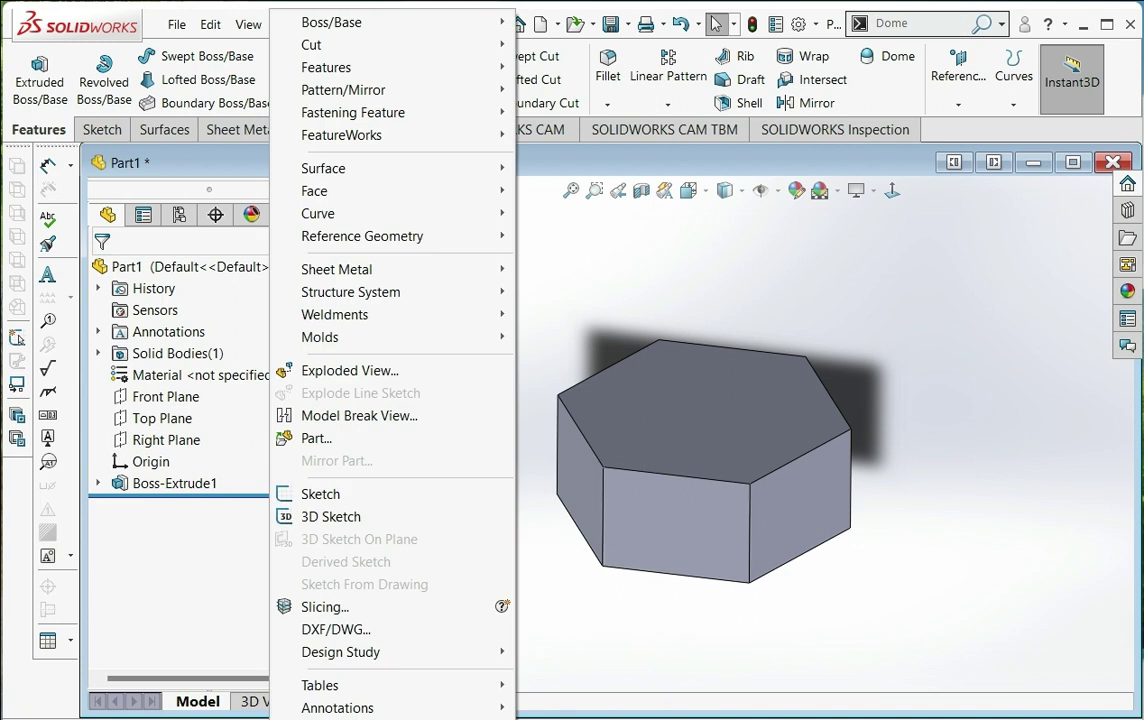
click(291, 24)
click(330, 24)
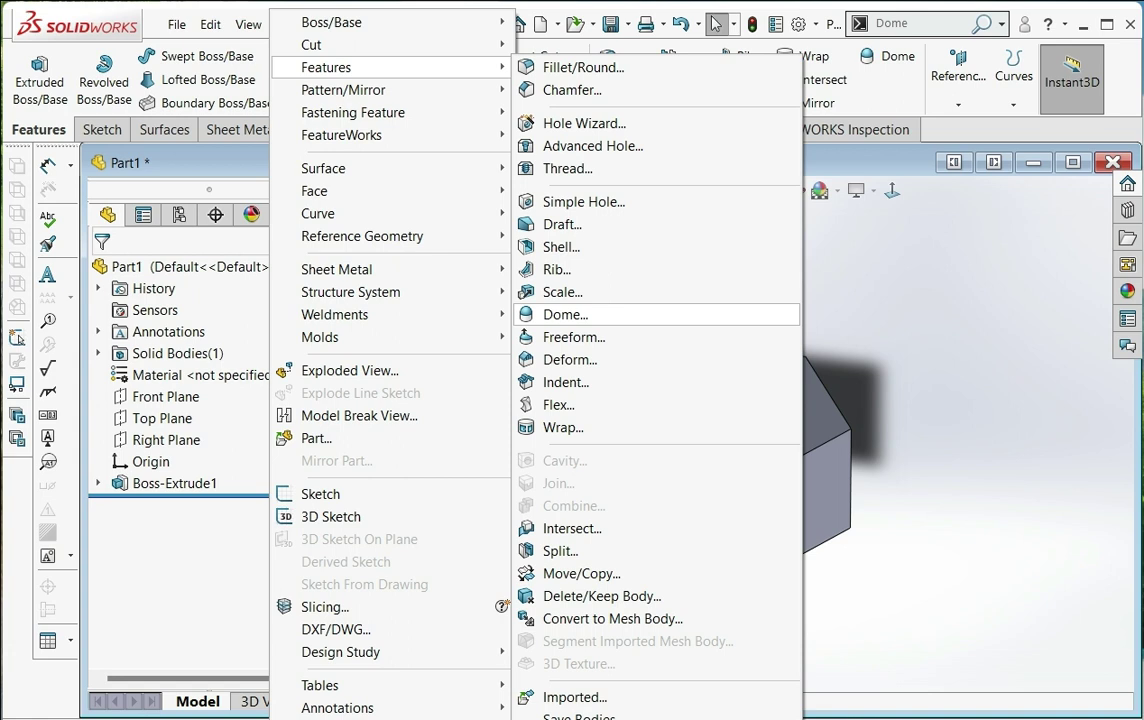
click(565, 314)
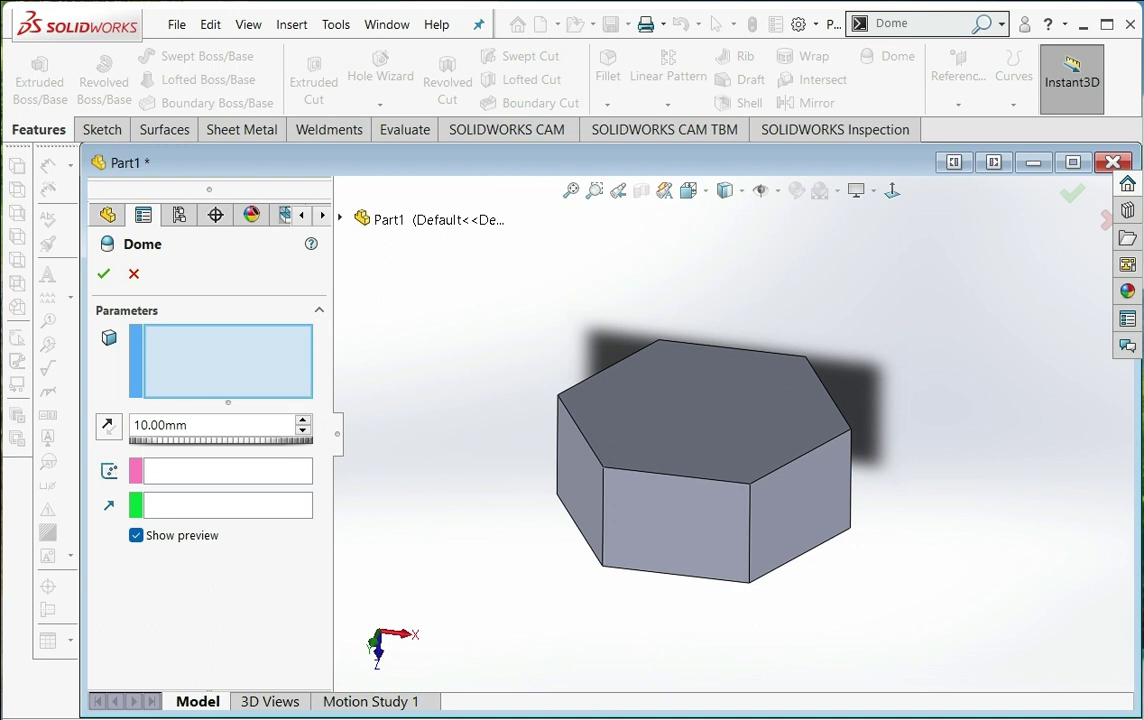
- Dome one face of the prism at 50 mm, checking the preview before accepting Dome1
click(704, 532)
middle_drag(704, 520, 704, 386)
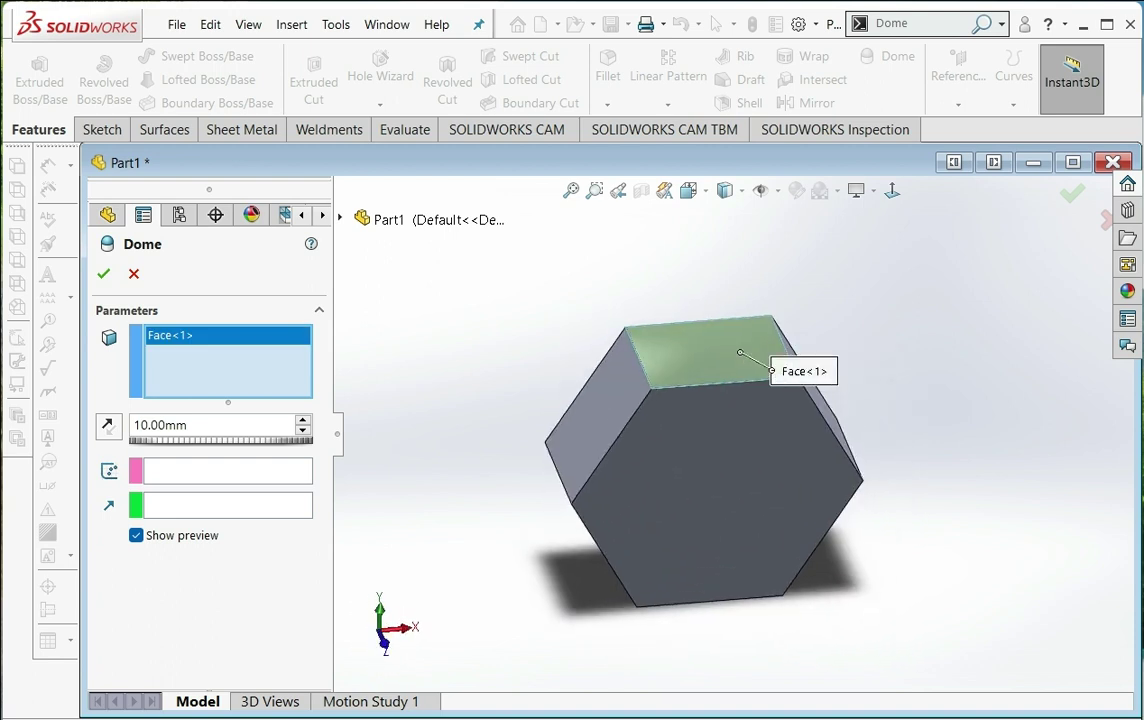
click(221, 425)
text(3050)
key(Return)
mouse_move(704, 400)
middle_down()
mouse_move(690, 460)
mouse_move(716, 372)
middle_up()
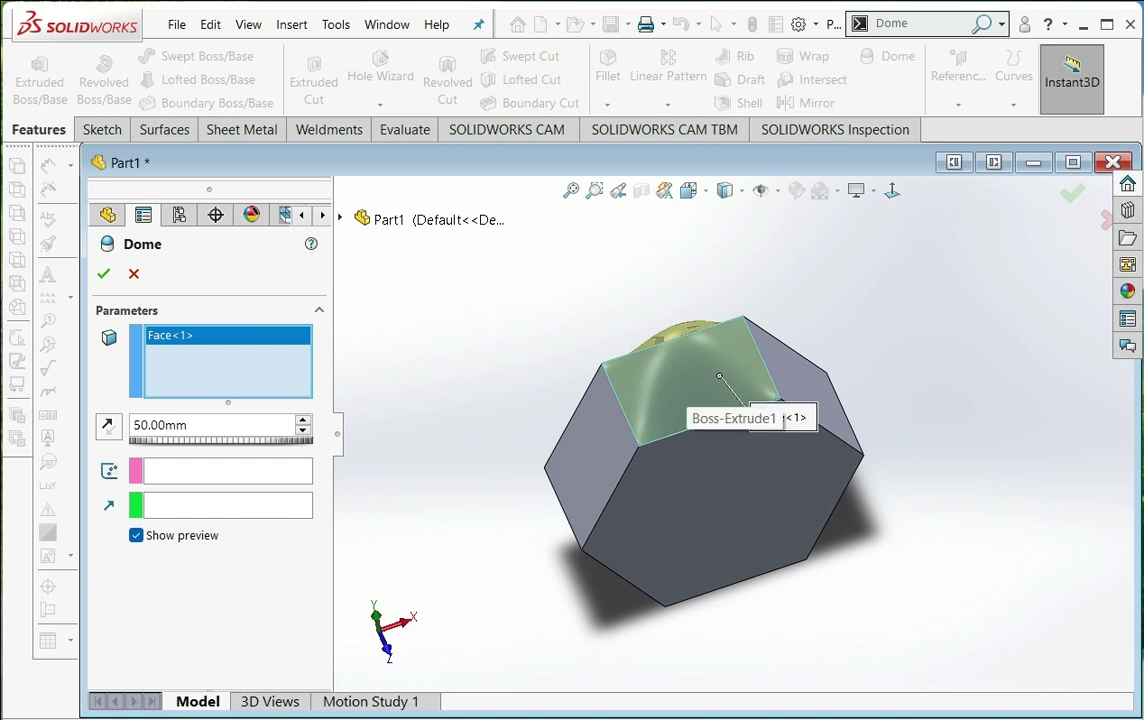
middle_drag(716, 372, 695, 430)
mouse_move(340, 555)
middle_down()
mouse_move(360, 545)
mouse_move(340, 548)
mouse_move(350, 560)
middle_up()
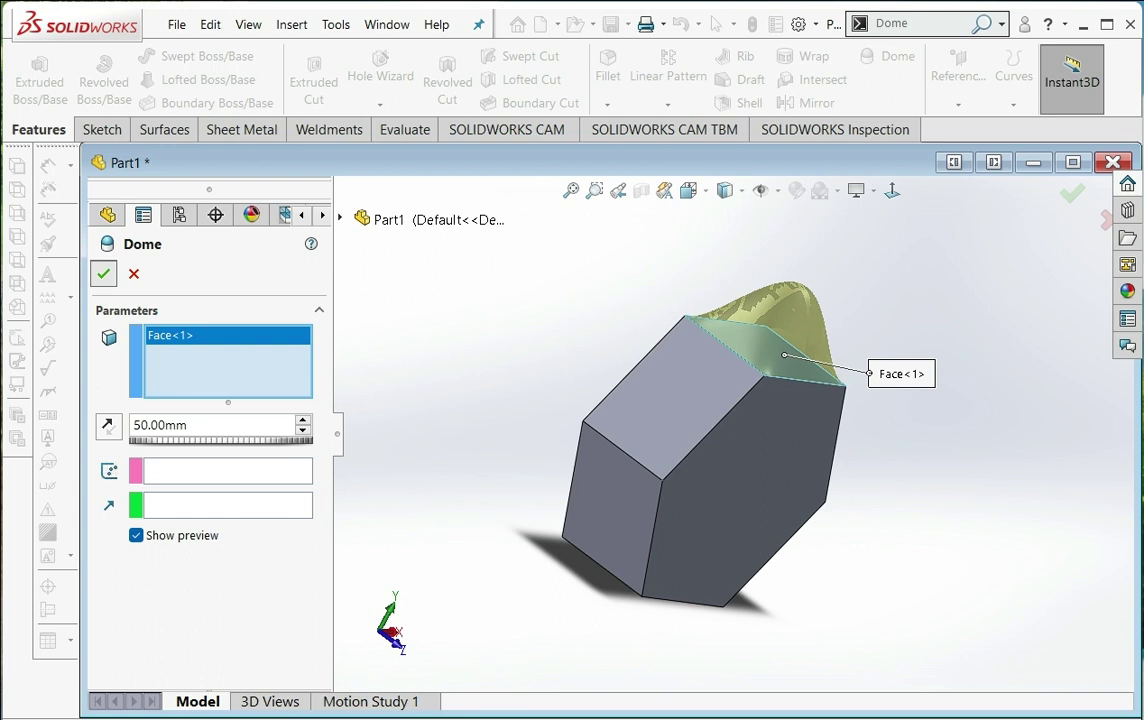
click(103, 273)
key(Left)
key(Left)
key(Left)
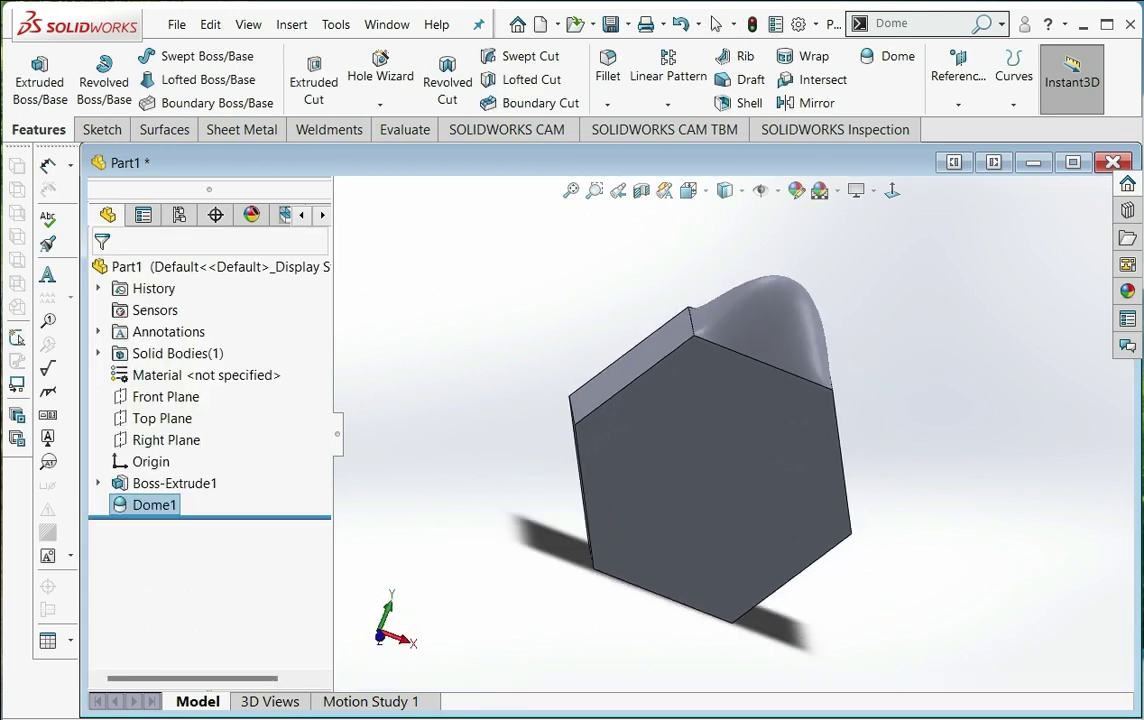
- Reopen Dome1 and set its direction to the prism's left vertical edge, reversed to point up
right_click(152, 505)
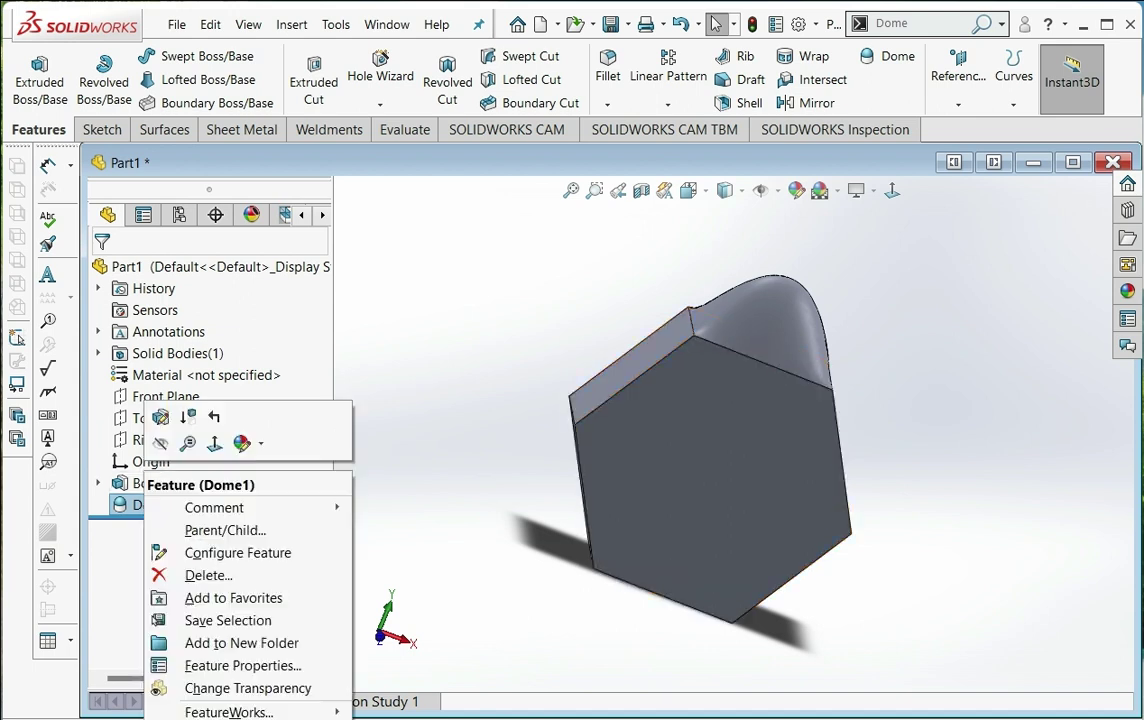
click(160, 417)
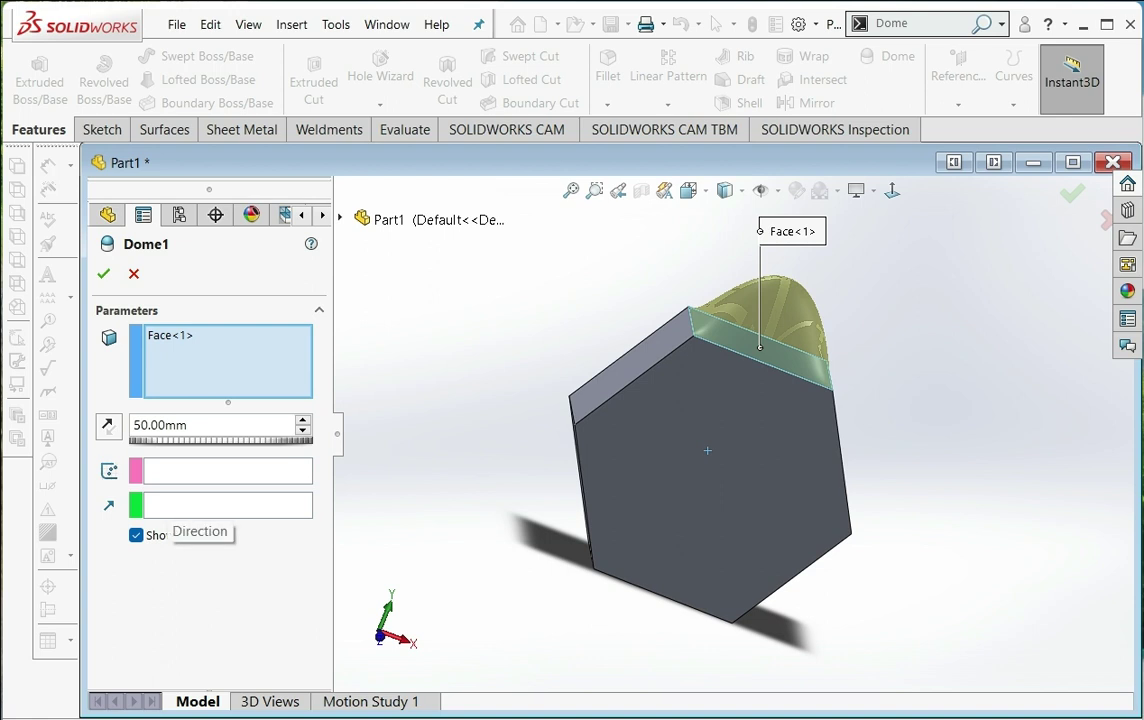
click(200, 506)
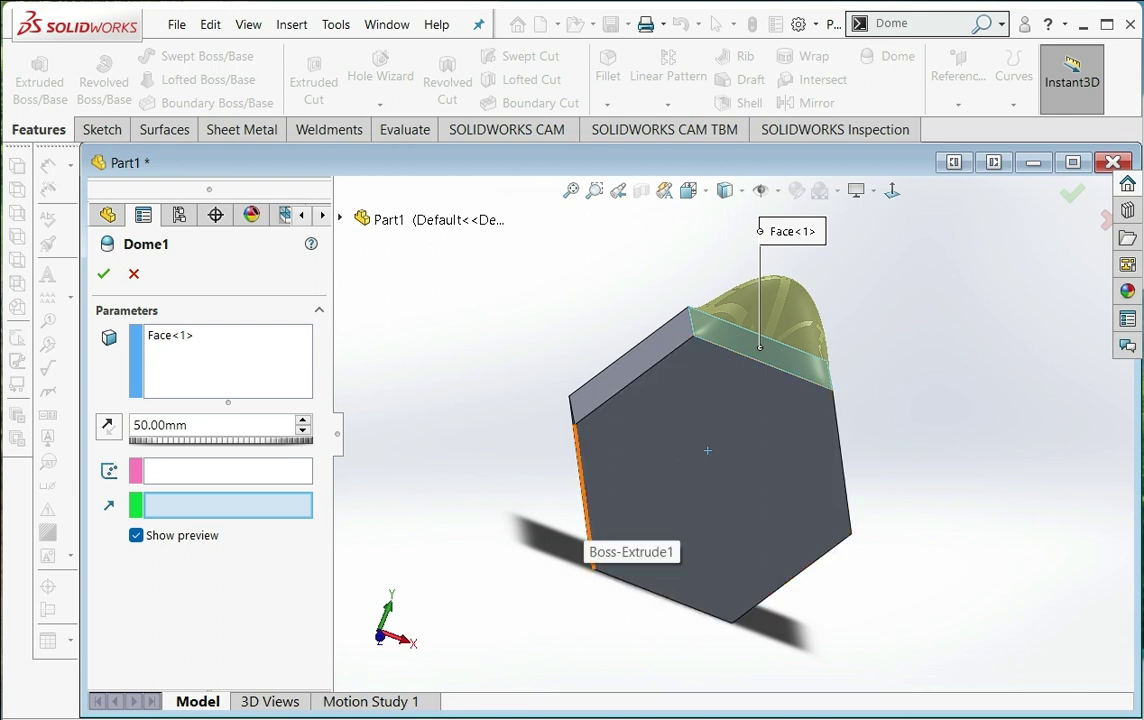
click(577, 440)
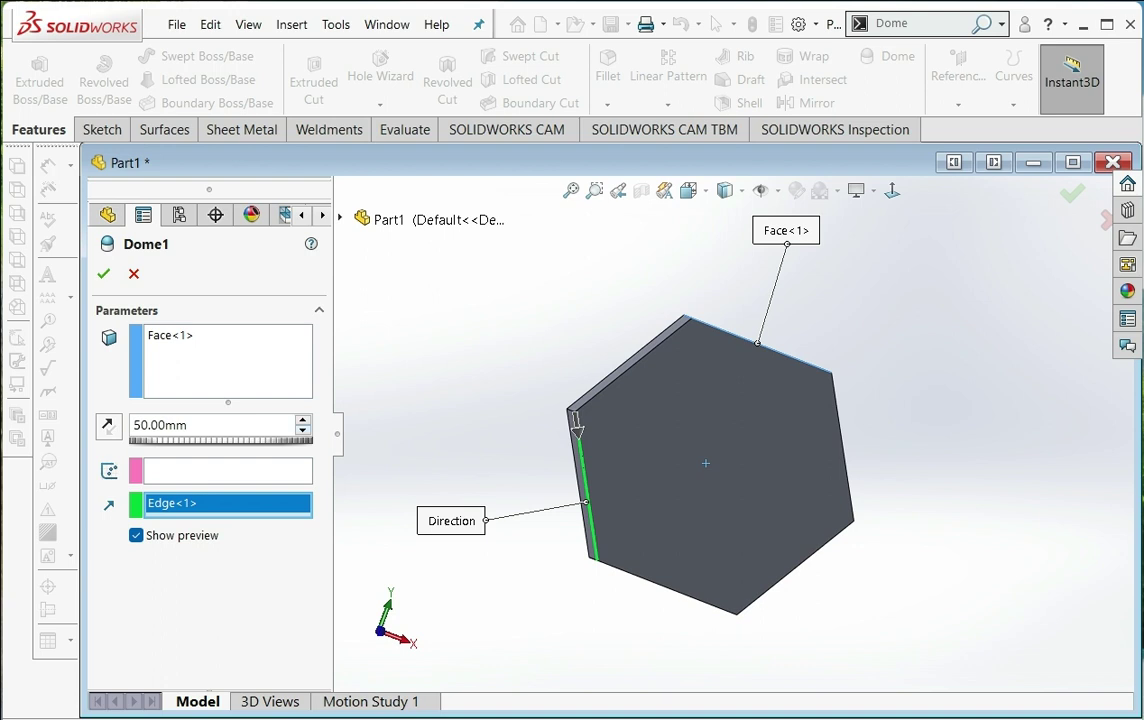
click(577, 425)
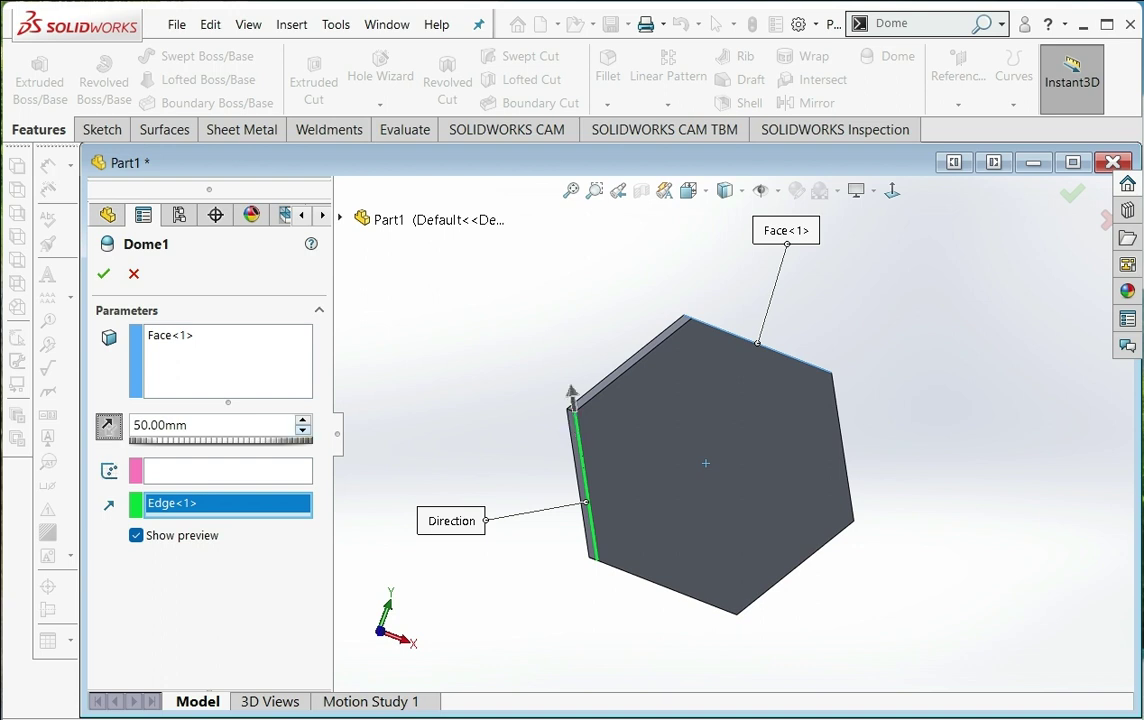
- Try dome heights of 10, 50 and 90 mm to compare the previews
text(10)
key(Return)
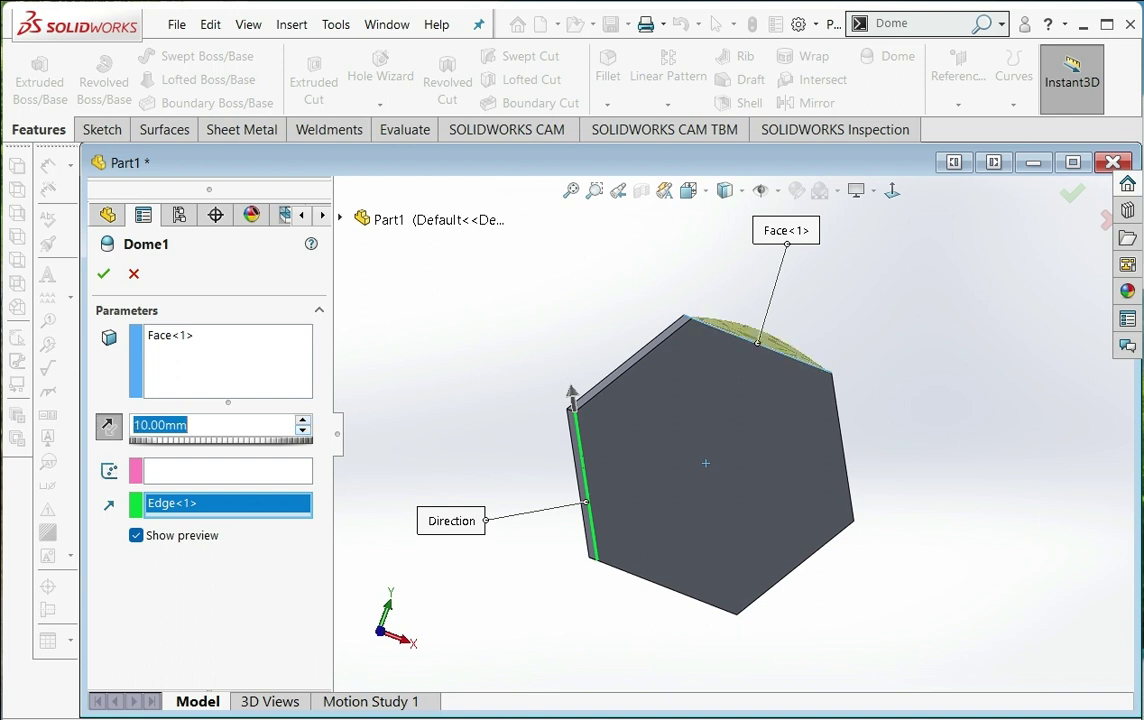
text(50)
key(Return)
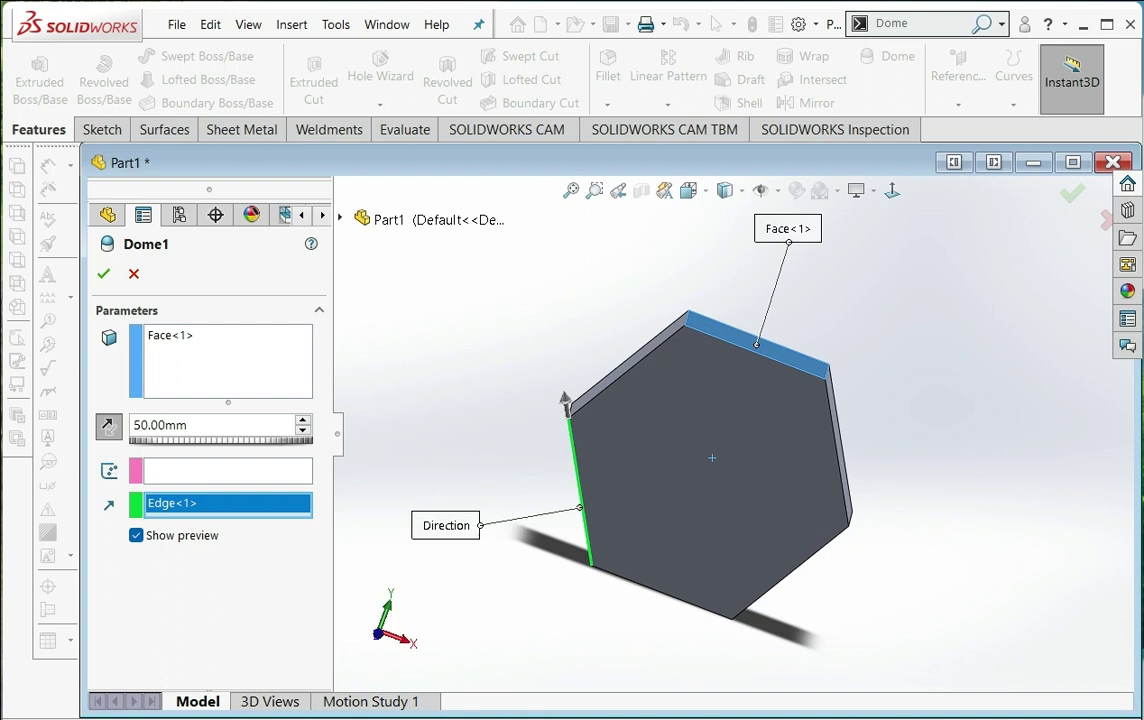
text(90)
key(Return)
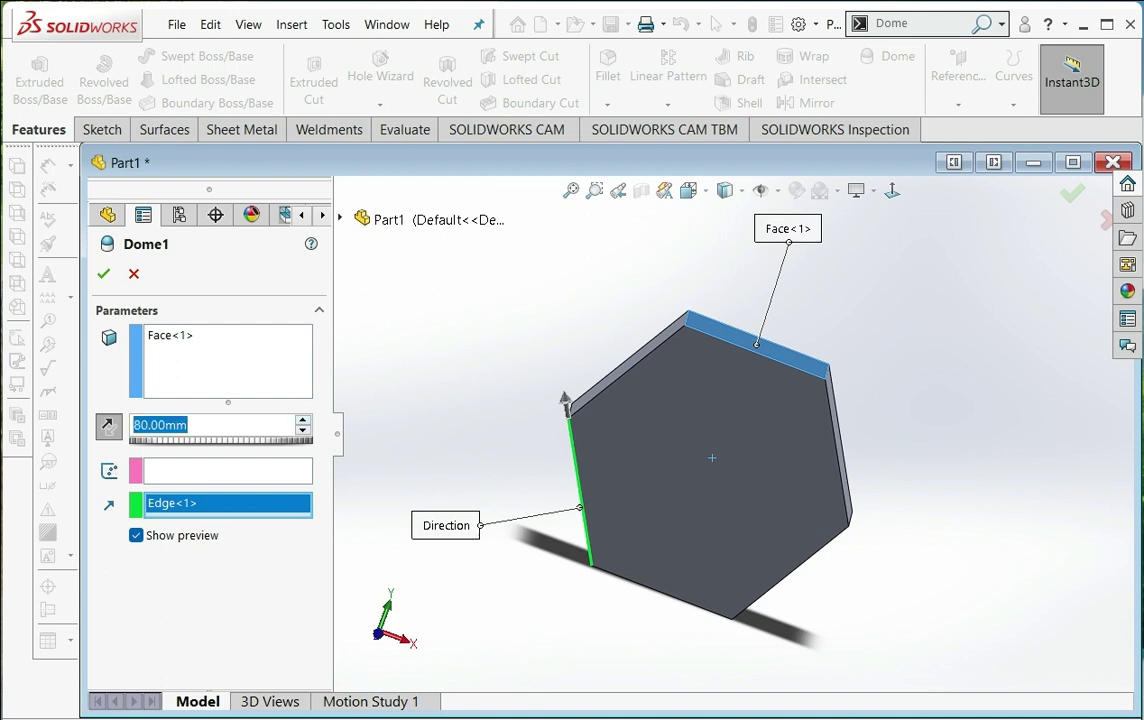
text(50)
key(Return)
- Set the dome height to 30 mm and accept the edited Dome1
text(30)
key(Return)
middle_drag(712, 457, 704, 466)
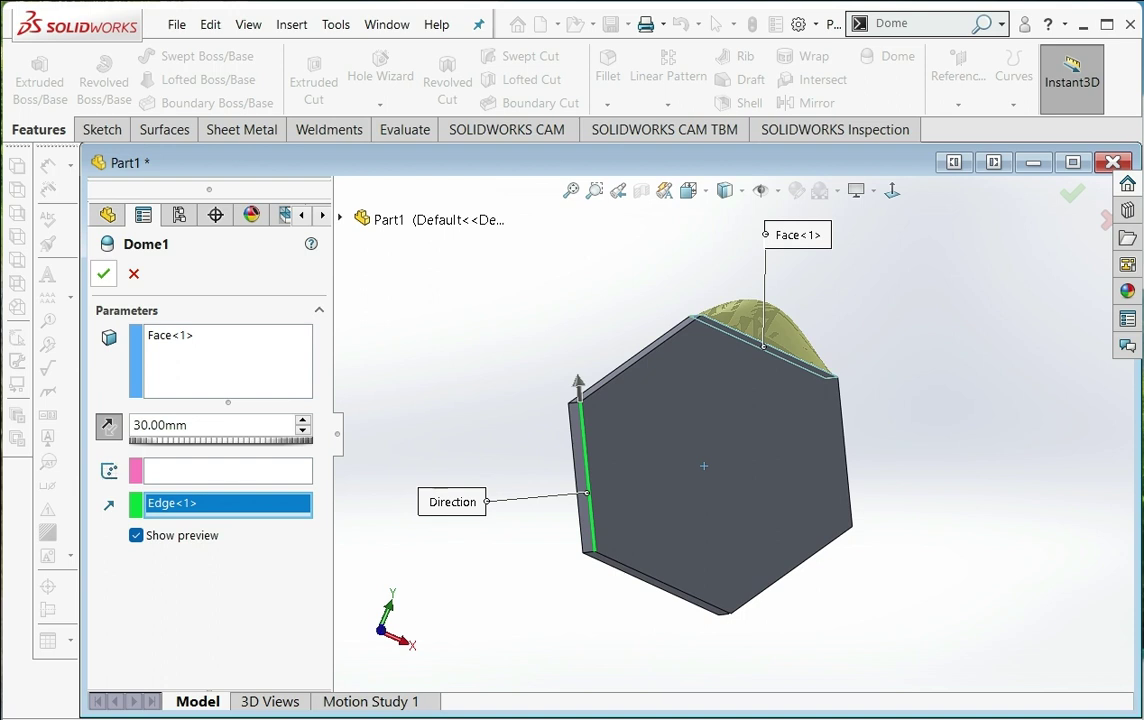
key(Return)
middle_drag(704, 466, 707, 457)
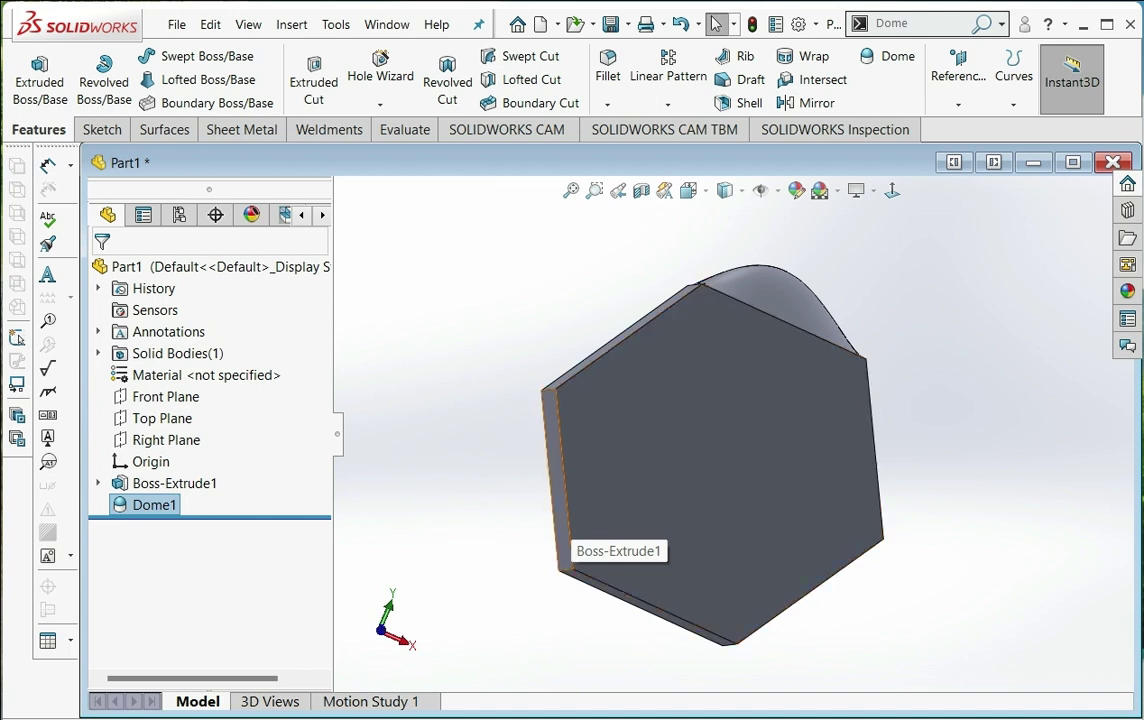
- Rotate the view to inspect the domed part's right, left and top faces
key(Left)
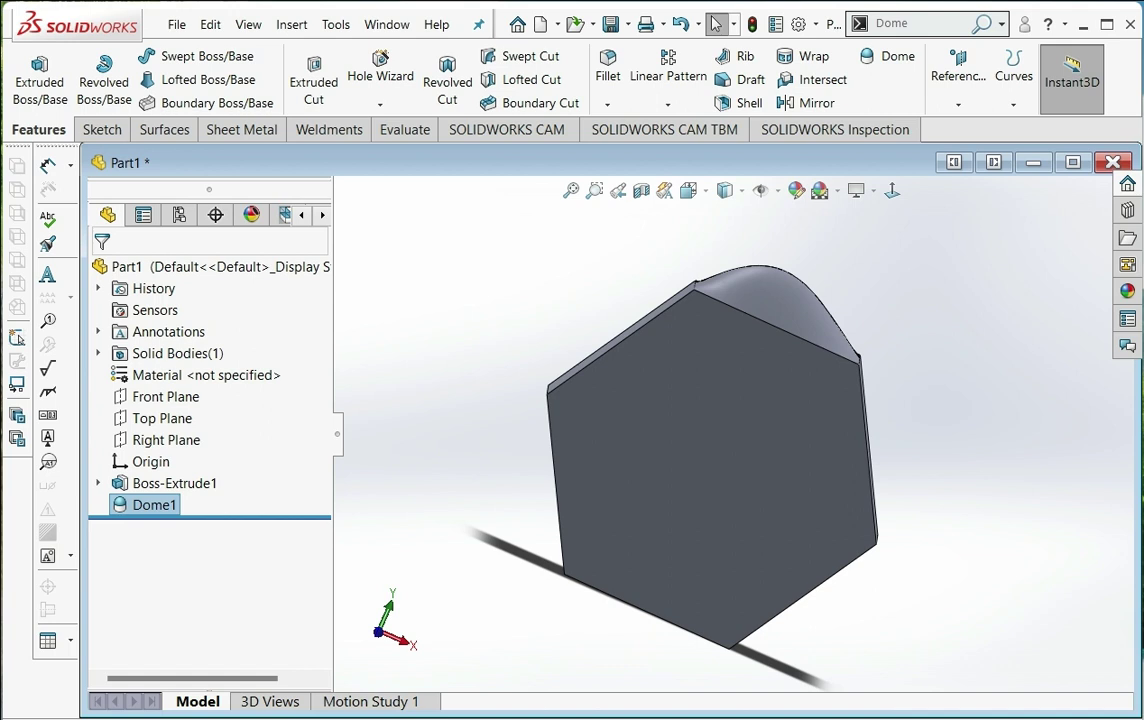
key(Right)
key(Right)
key(Down)
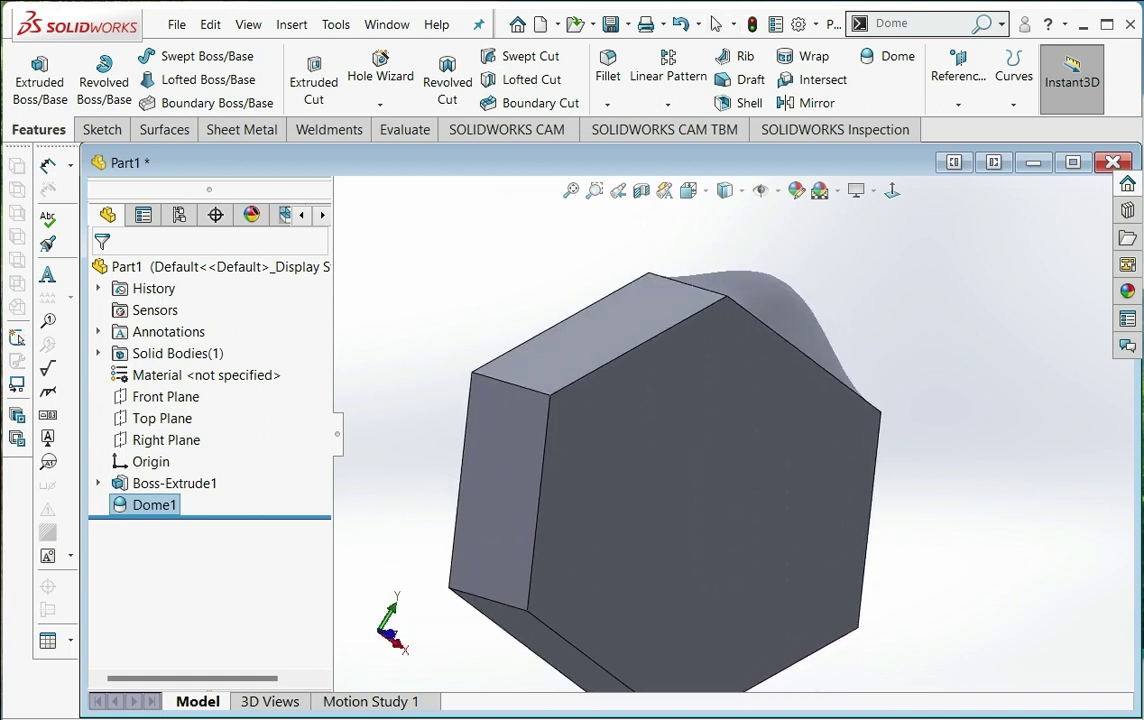
- Reopen Dome1, reverse its direction so the dome dips inward, and accept
right_click(158, 505)
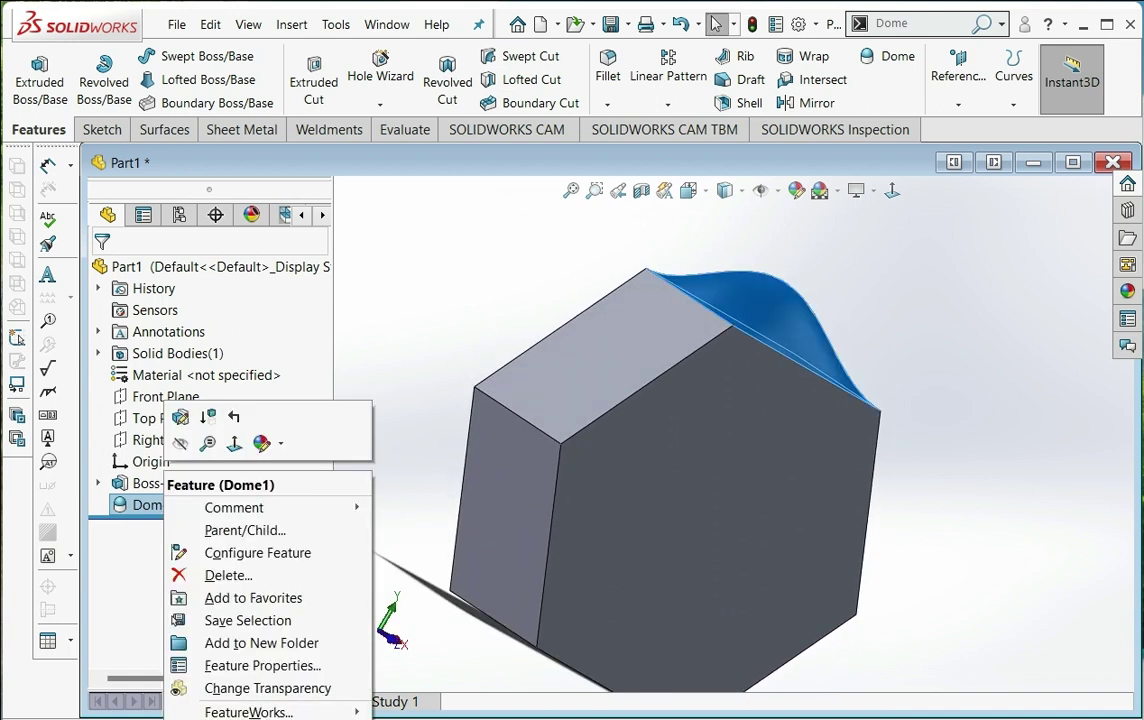
click(180, 417)
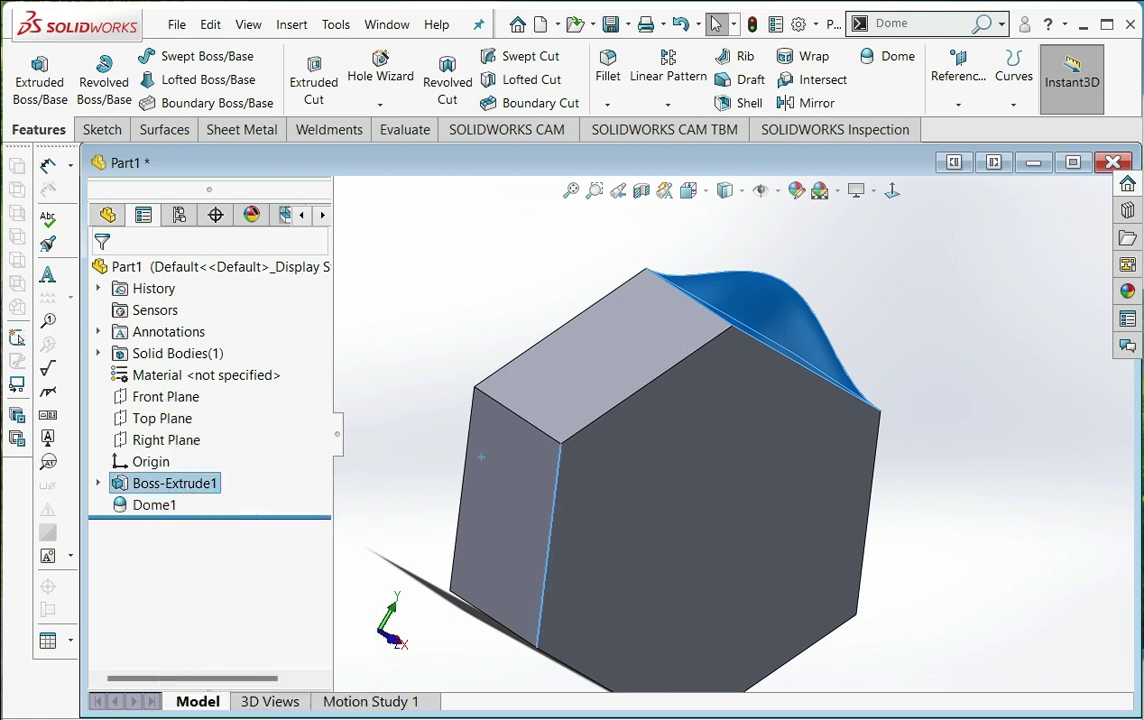
key(Left)
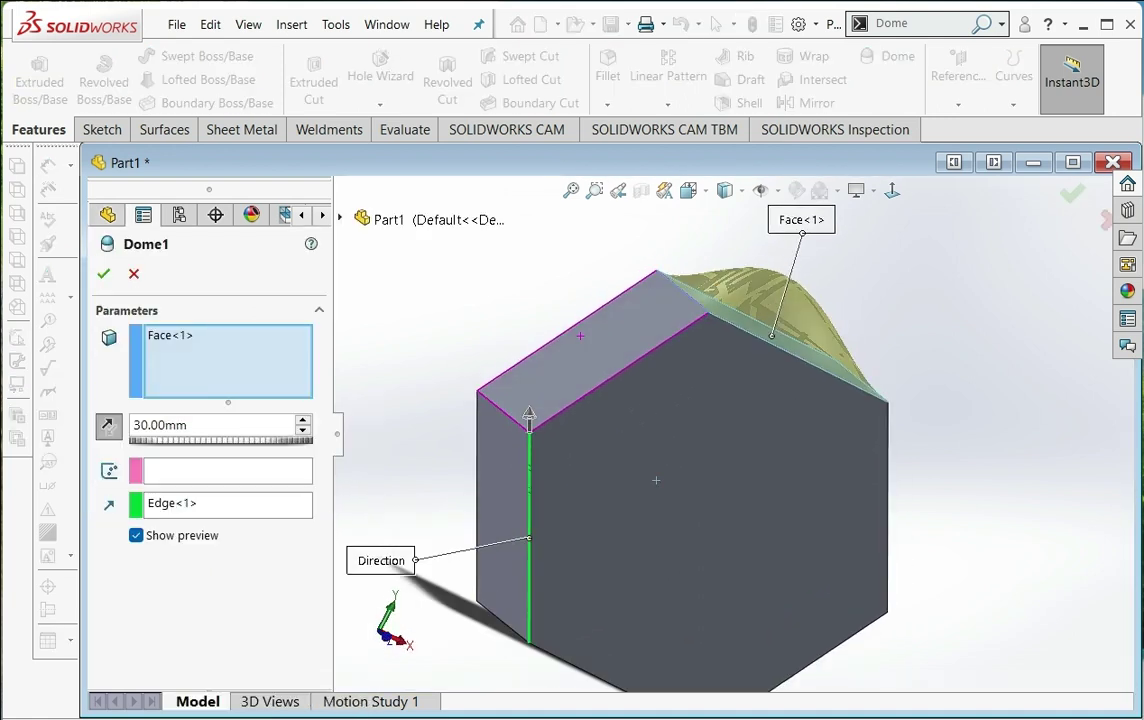
key(Left)
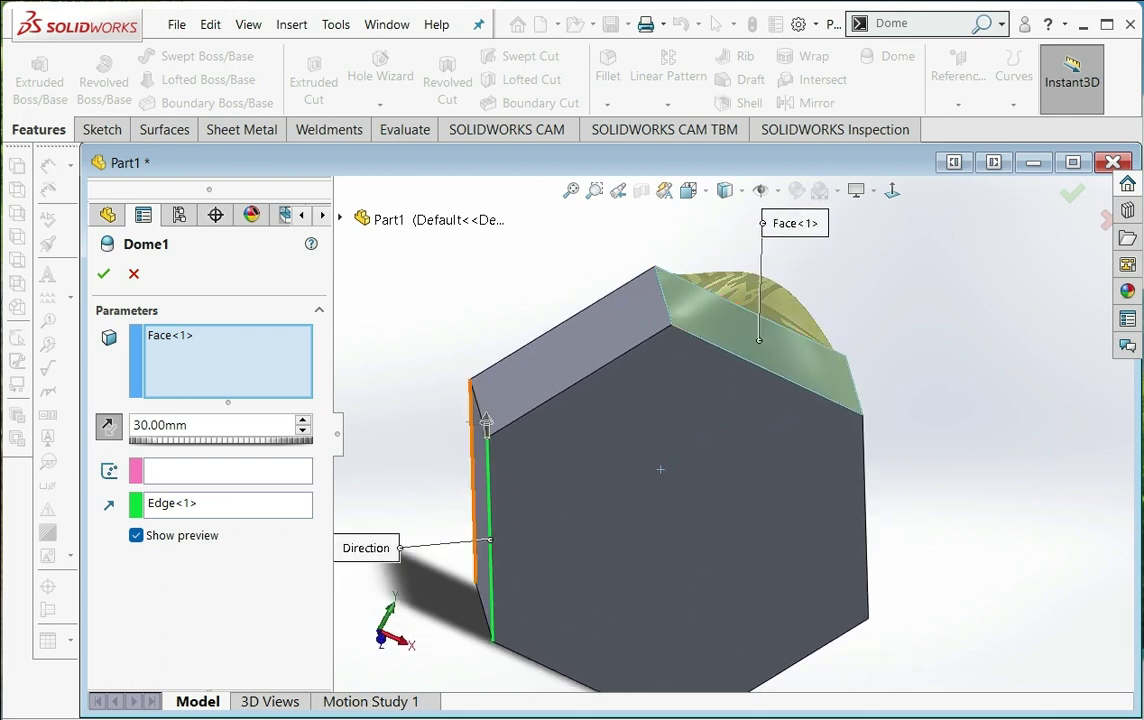
key(Left)
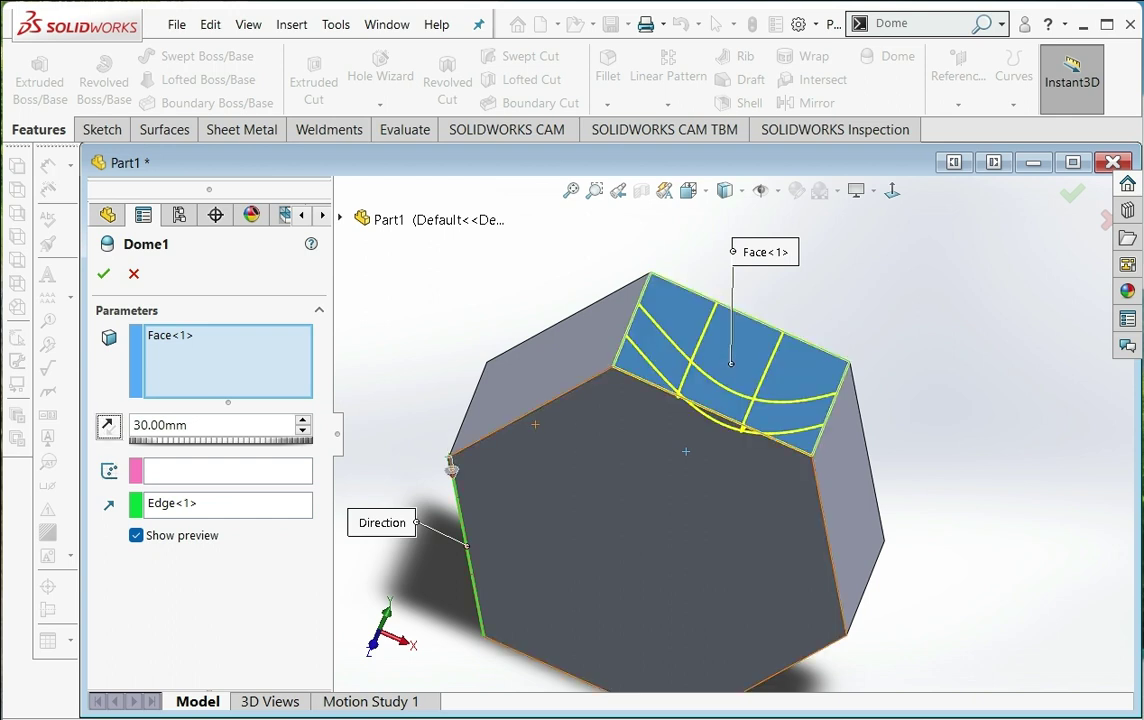
key(Left)
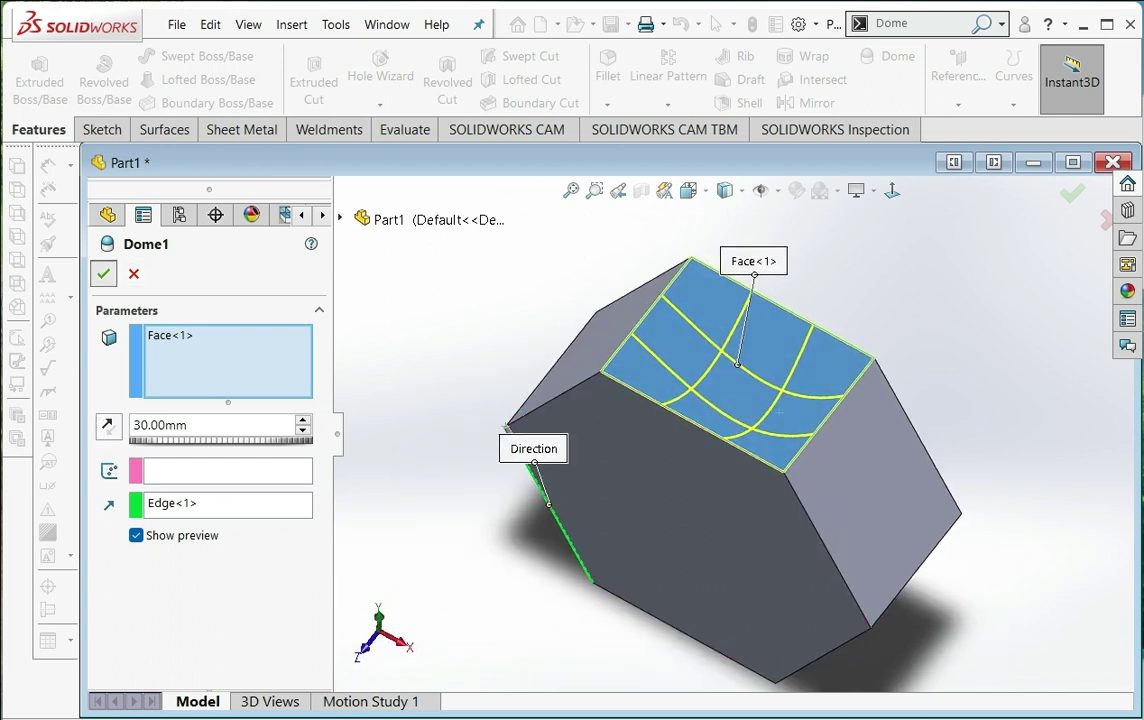
key(Return)
- Rotate the part to inspect the concave hollow in the side face
key(Left)
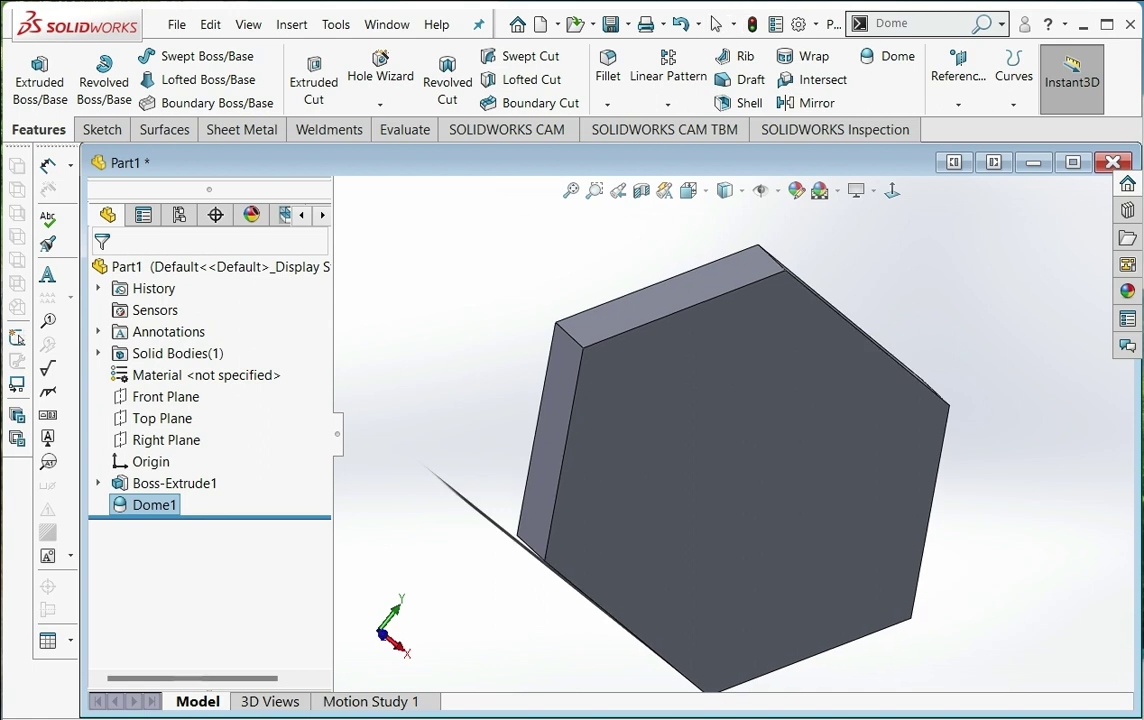
key(Left)
key(Left)
key(Left)
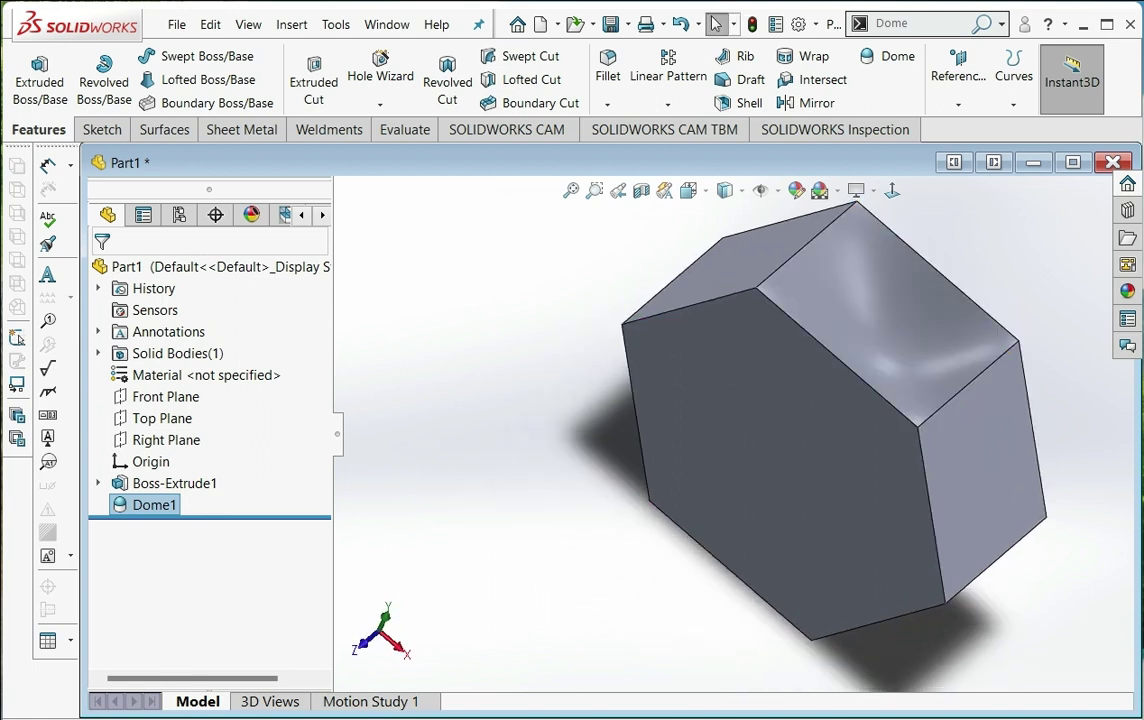
key(Left)
key(Left)
key(Down)
key(Down)
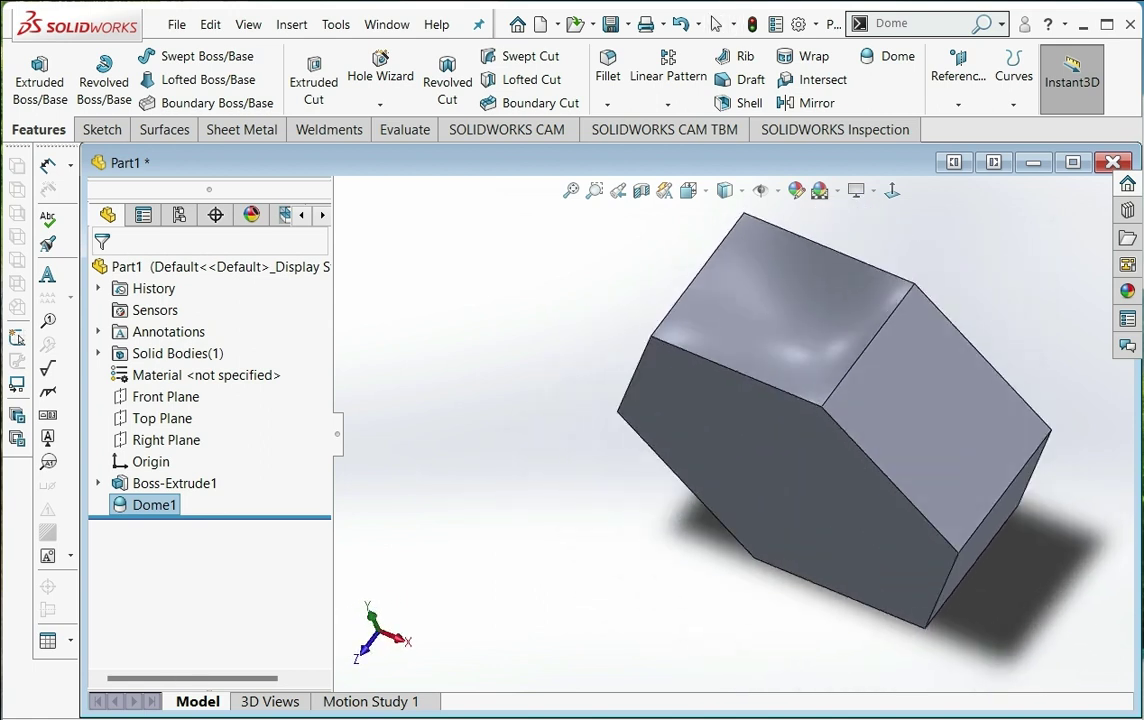
key(Down)
key(Down)
key(Down)
key(Down)
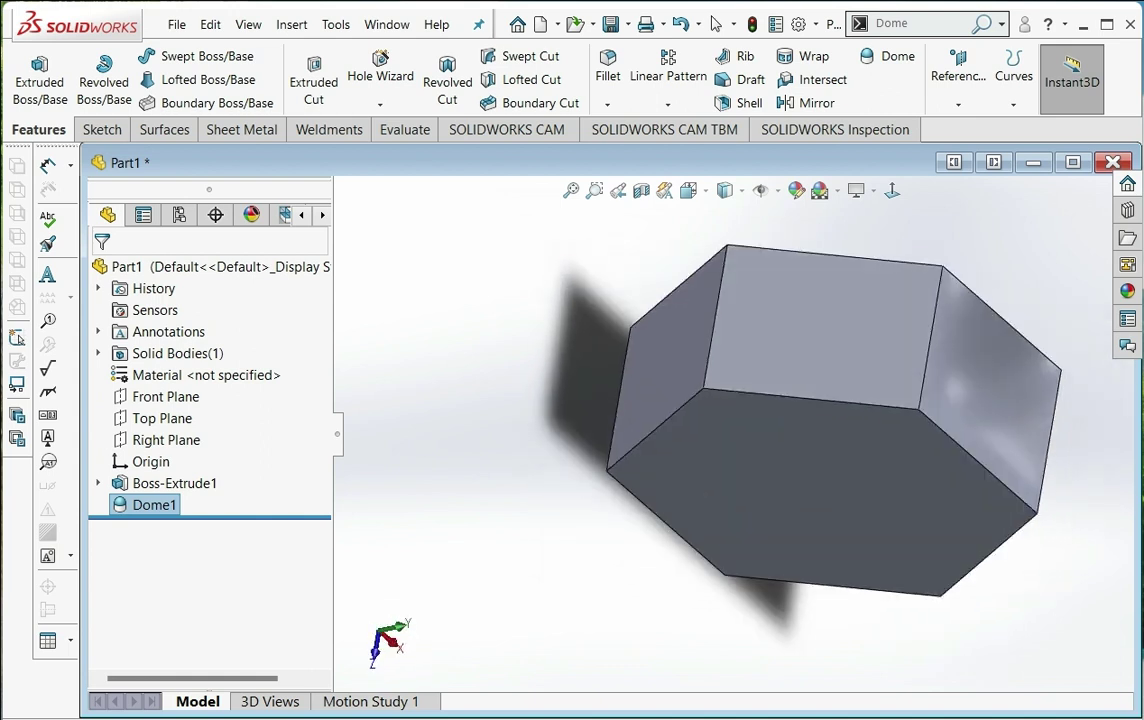
- Reopen Dome1 and turn off Reverse Direction so the 30 mm dome bulges outward
key(Left)
key(Left)
key(Left)
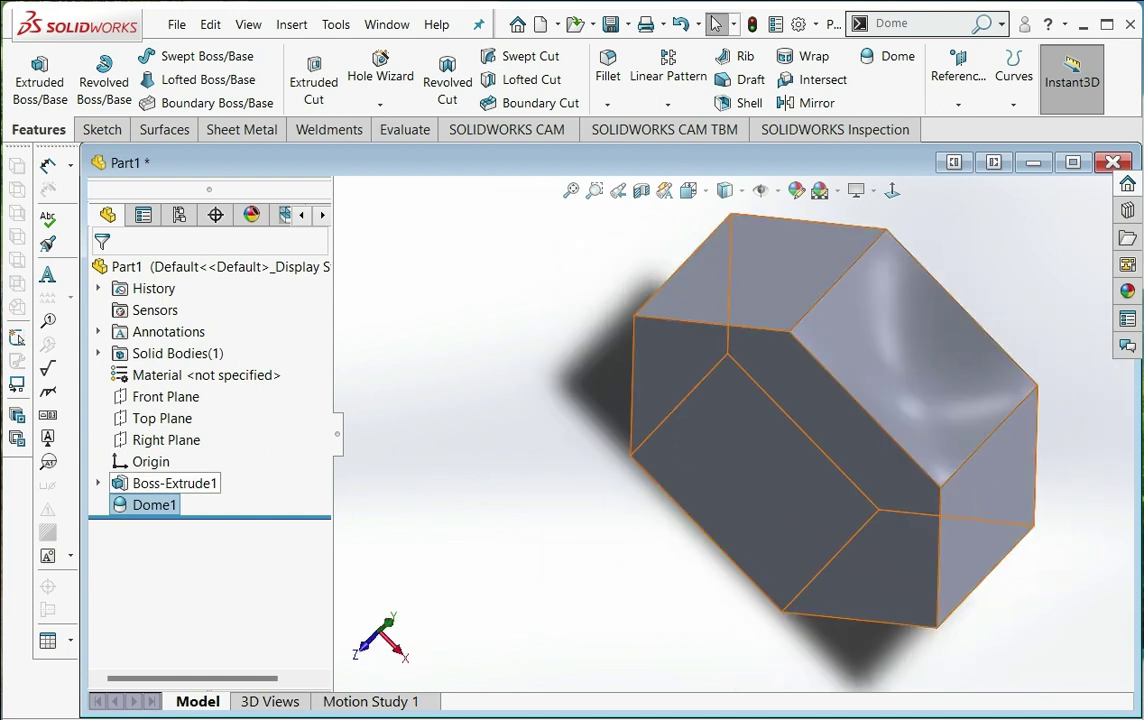
right_click(154, 505)
click(481, 457)
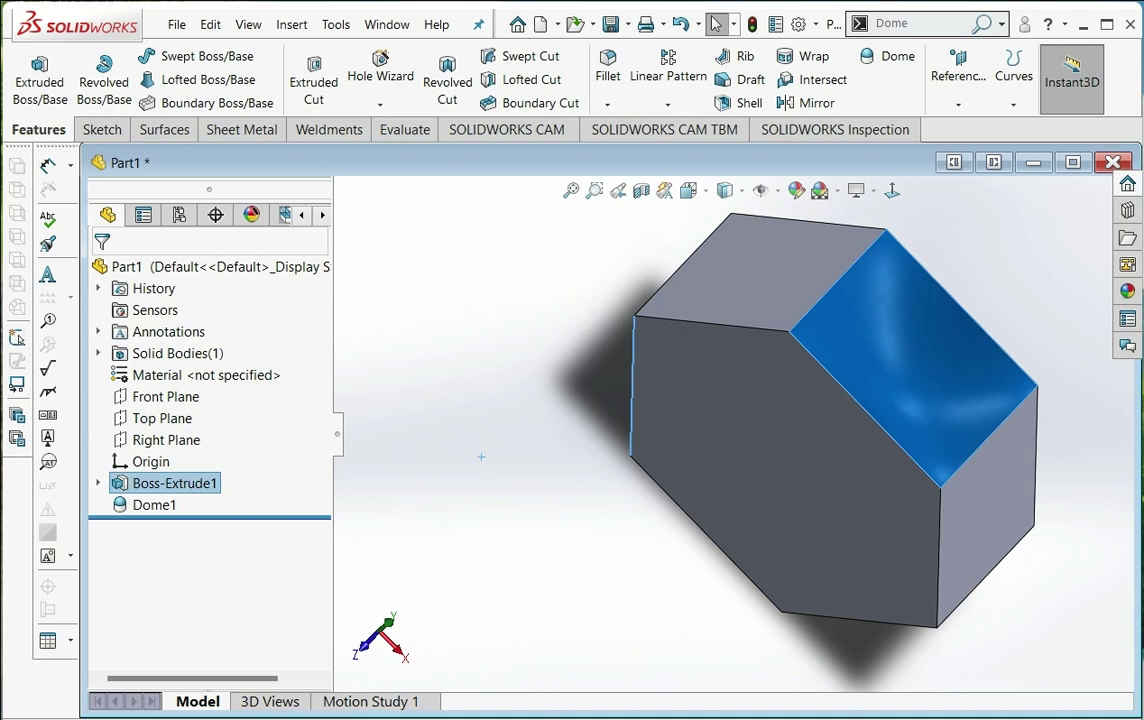
mouse_move(633, 307)
middle_down()
mouse_move(682, 250)
mouse_move(738, 248)
mouse_move(703, 262)
middle_up()
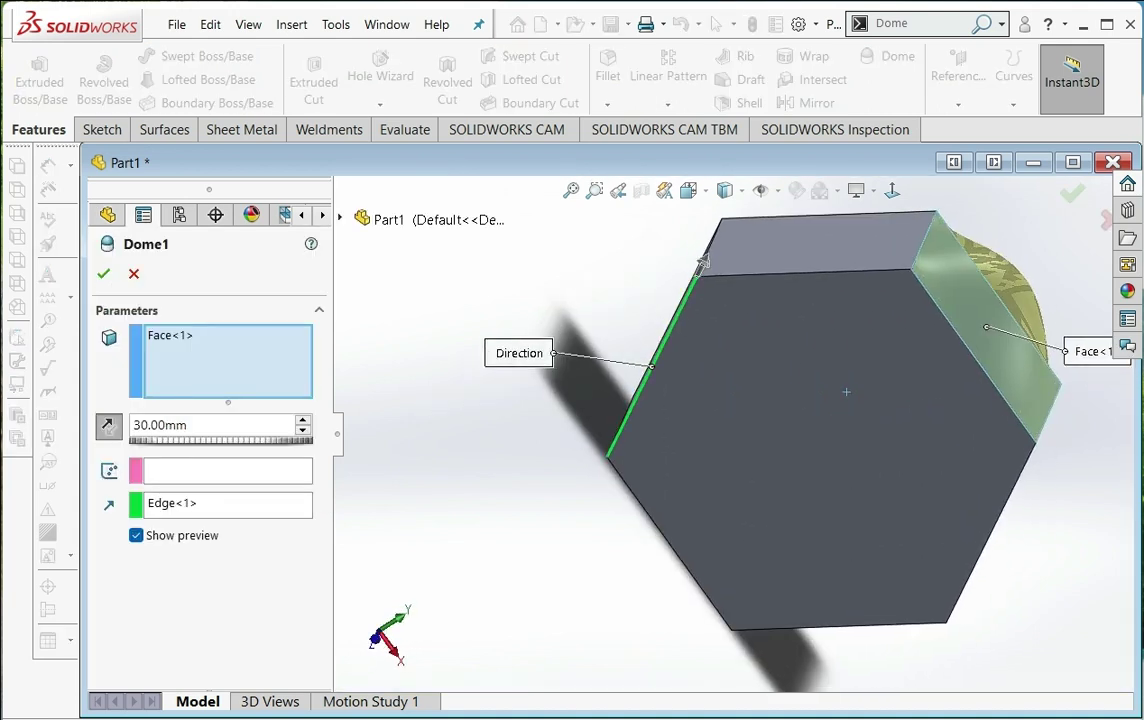
scroll(703, 262, up, 2)
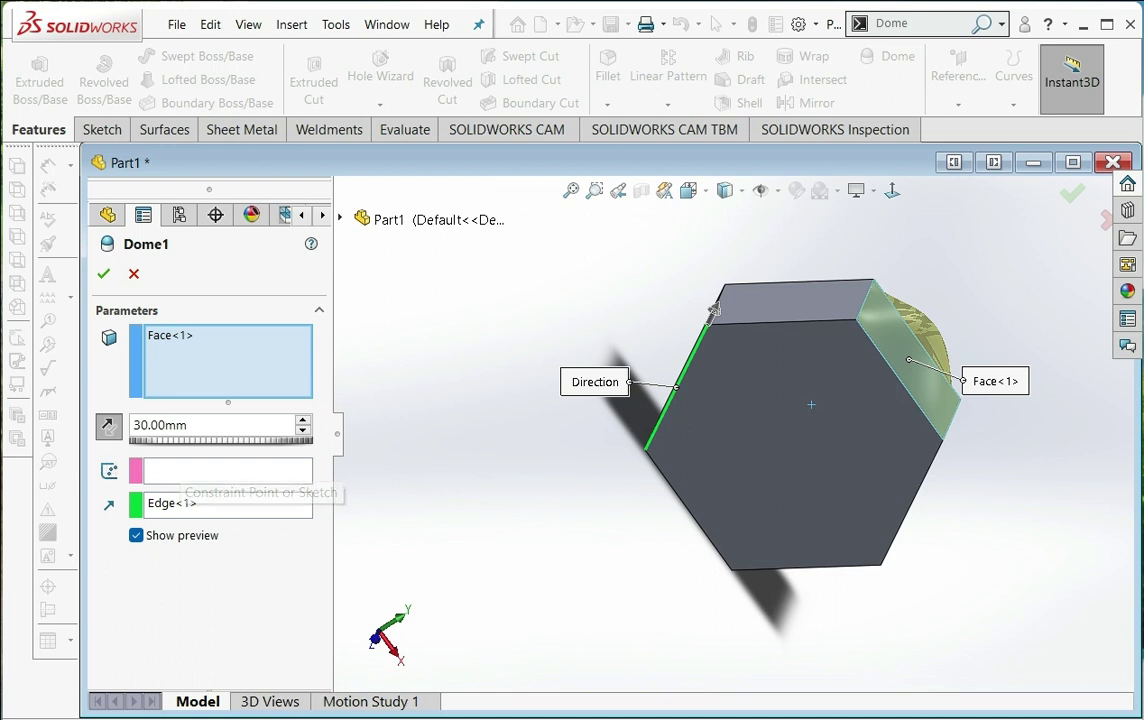
key(Return)
mouse_move(714, 311)
middle_down()
mouse_move(760, 290)
mouse_move(760, 310)
middle_up()
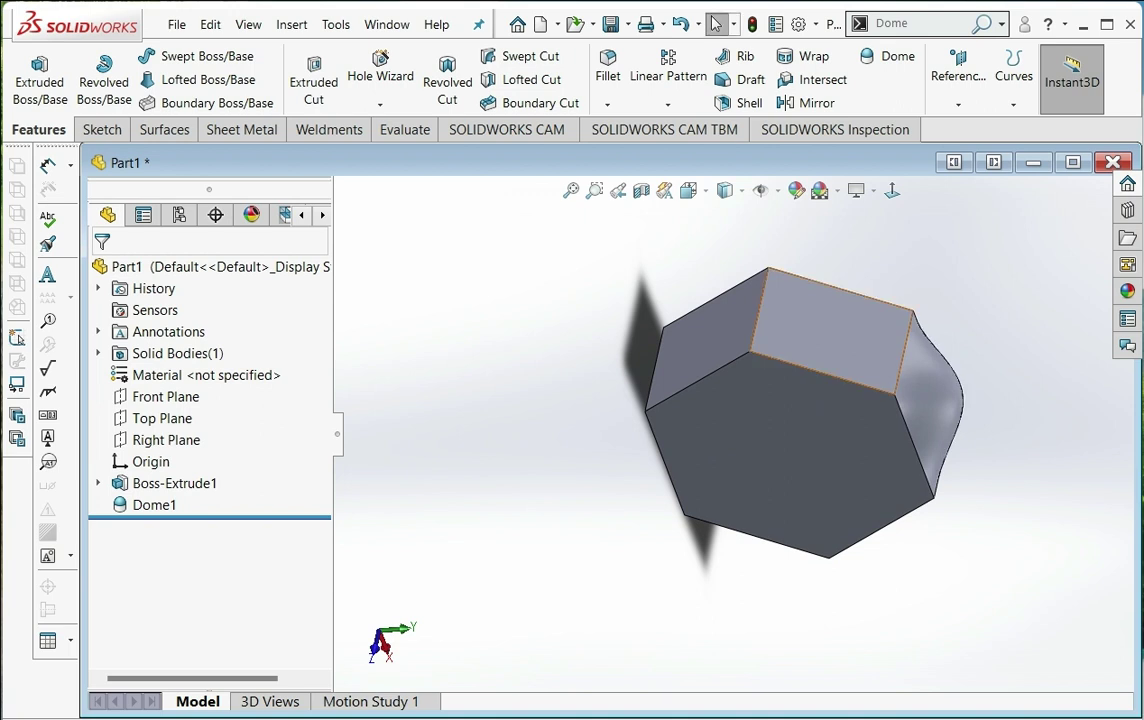
- Create reference Plane1 offset 20 mm from the prism's top face
click(826, 333)
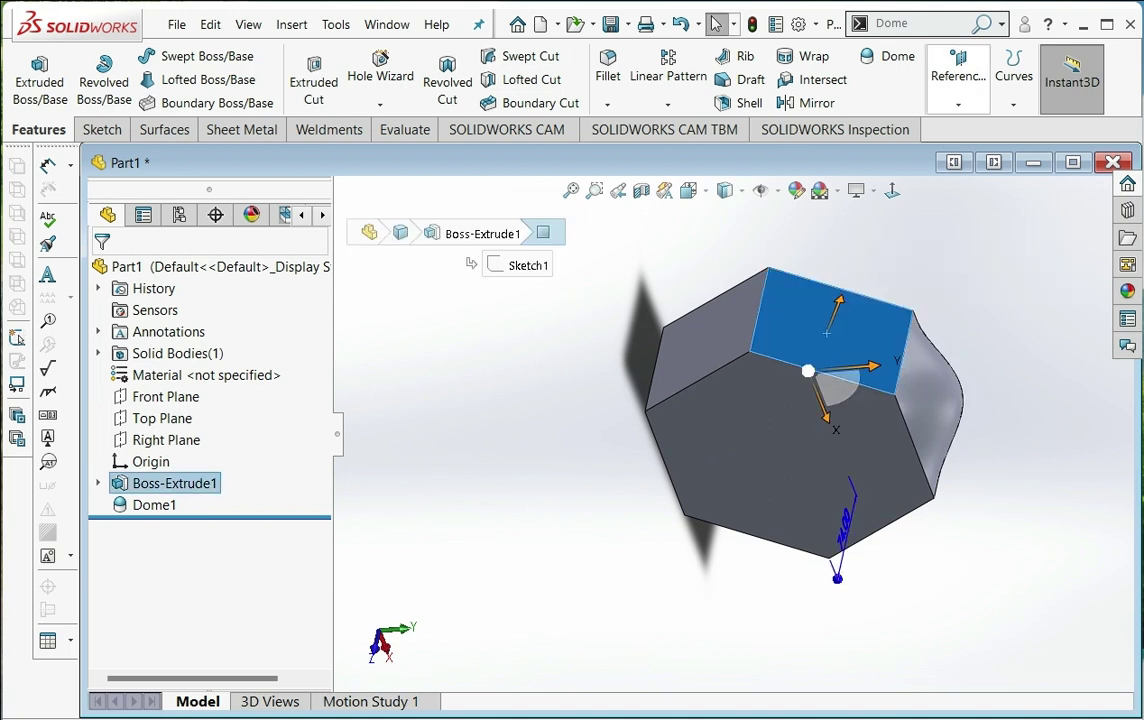
click(958, 104)
click(968, 127)
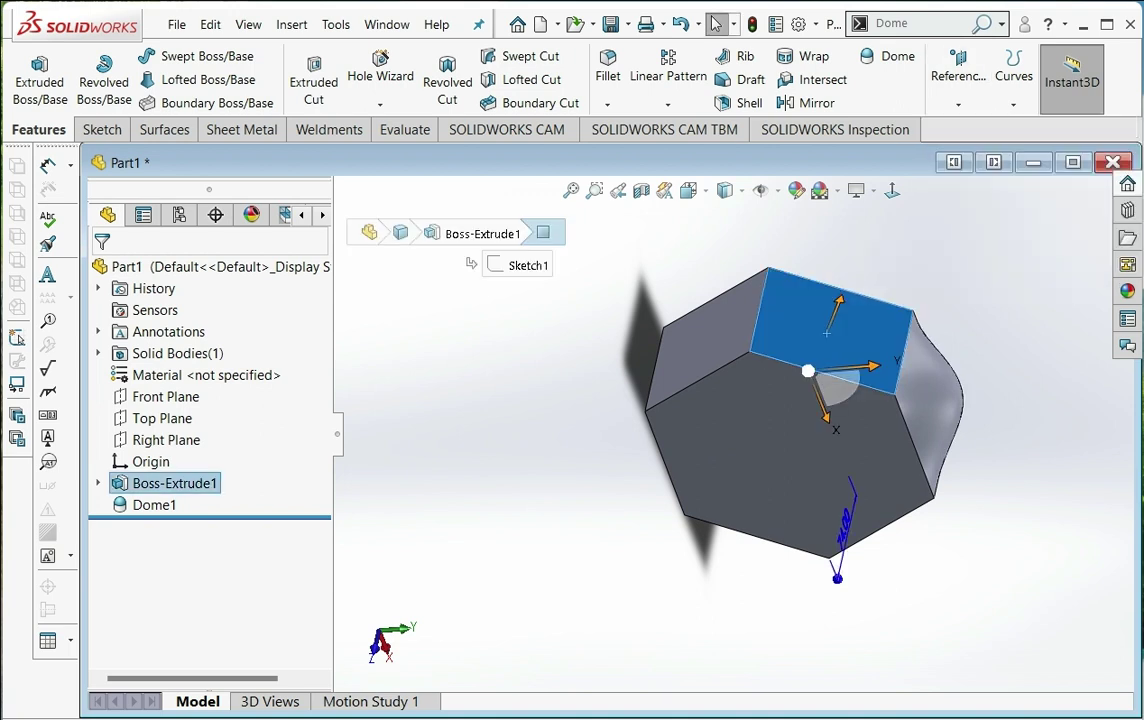
mouse_move(826, 333)
middle_down()
mouse_move(733, 292)
mouse_move(848, 292)
middle_up()
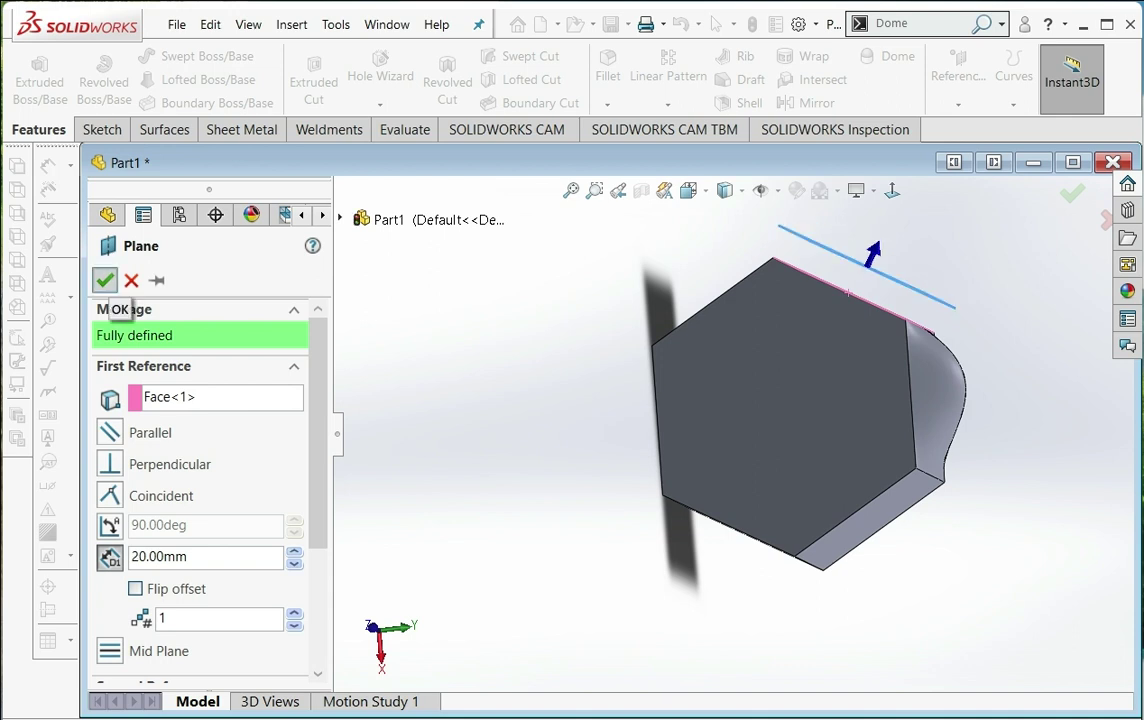
click(105, 281)
key(Right)
key(Right)
key(Up)
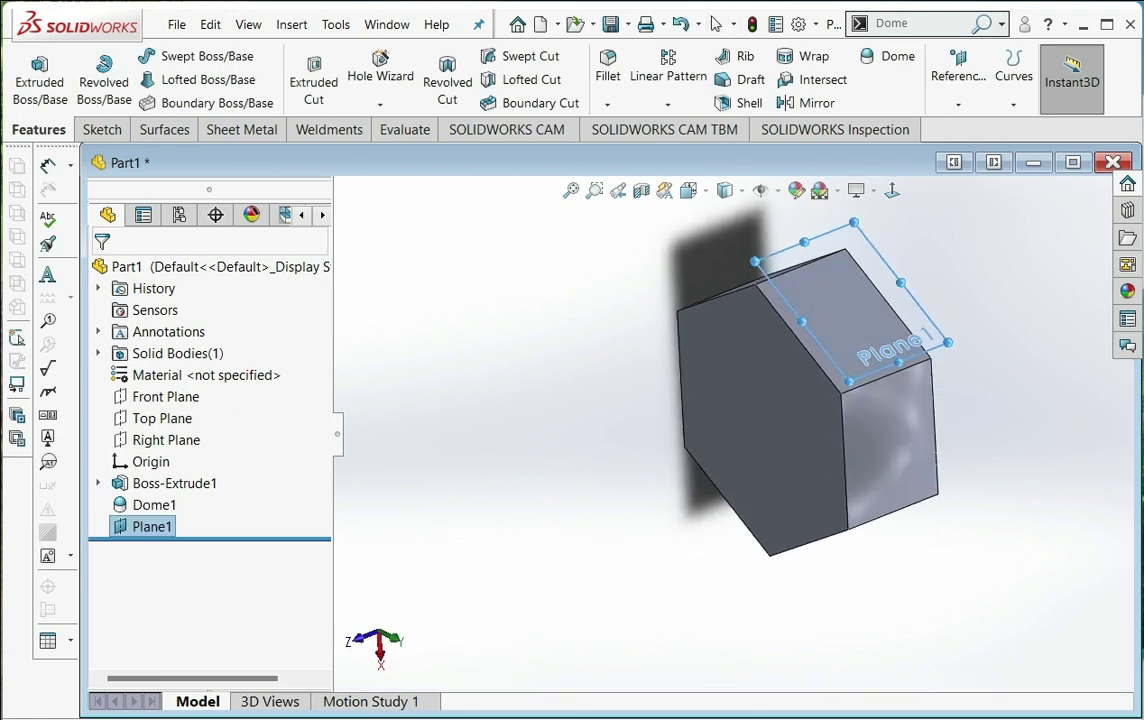
- Sketch a single point on Plane1 as Sketch2 and exit the sketch
right_click(864, 240)
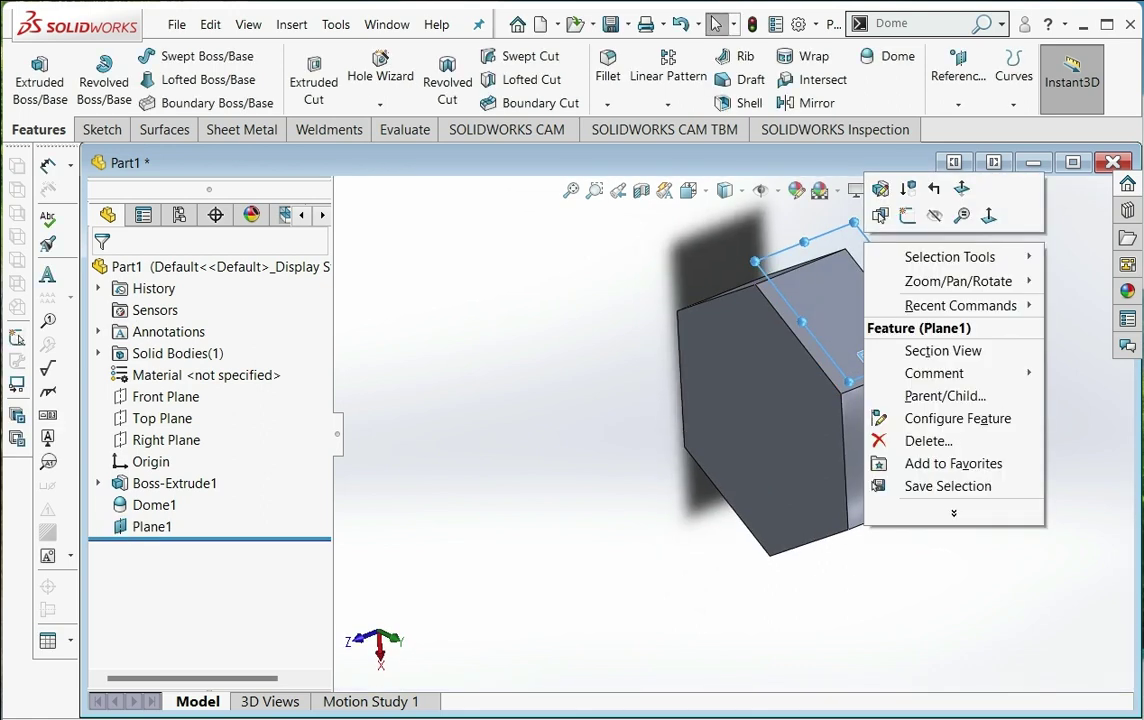
click(907, 215)
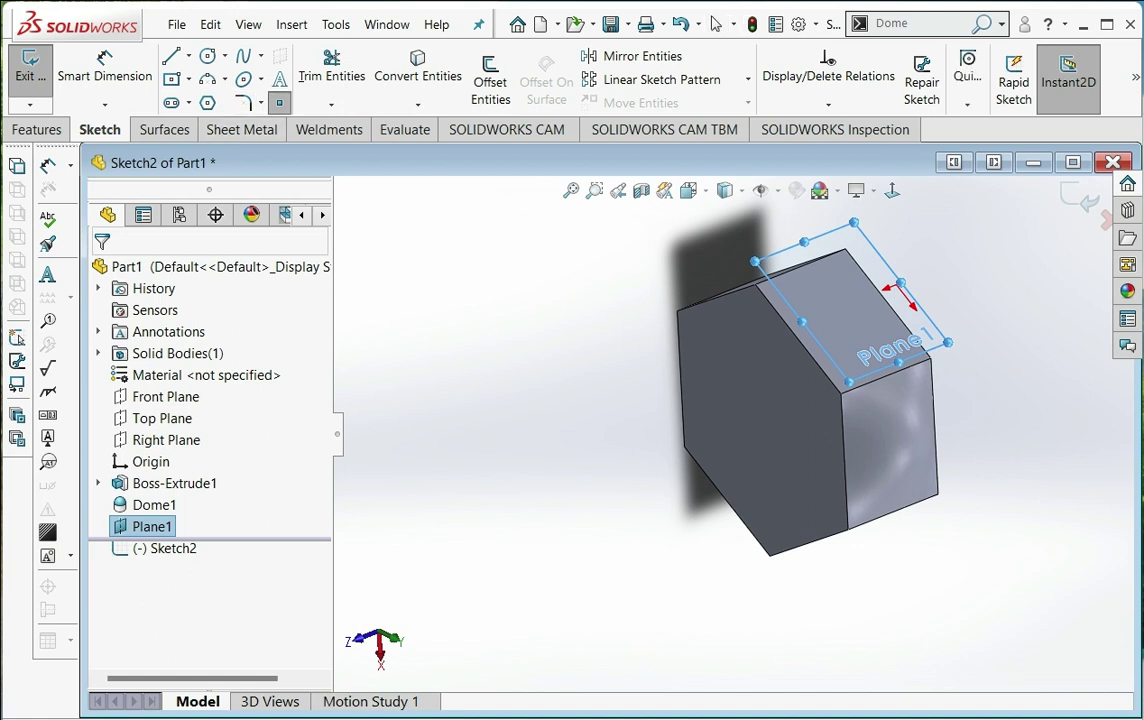
click(852, 293)
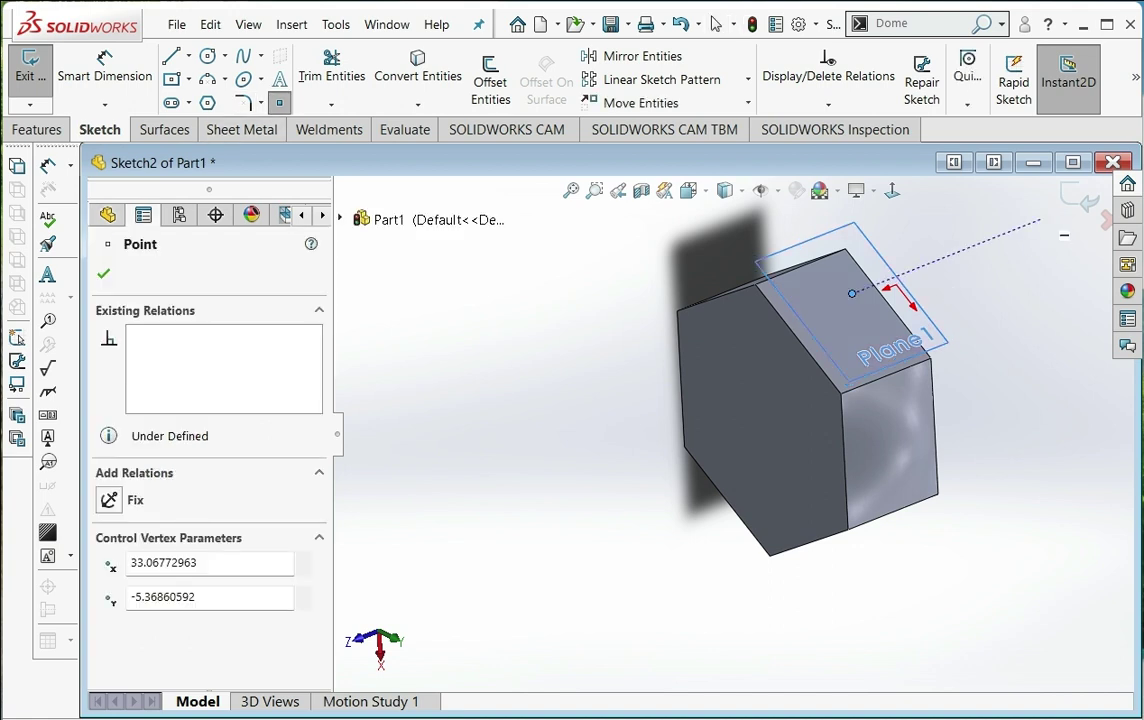
key(Escape)
key(ctrl+b)
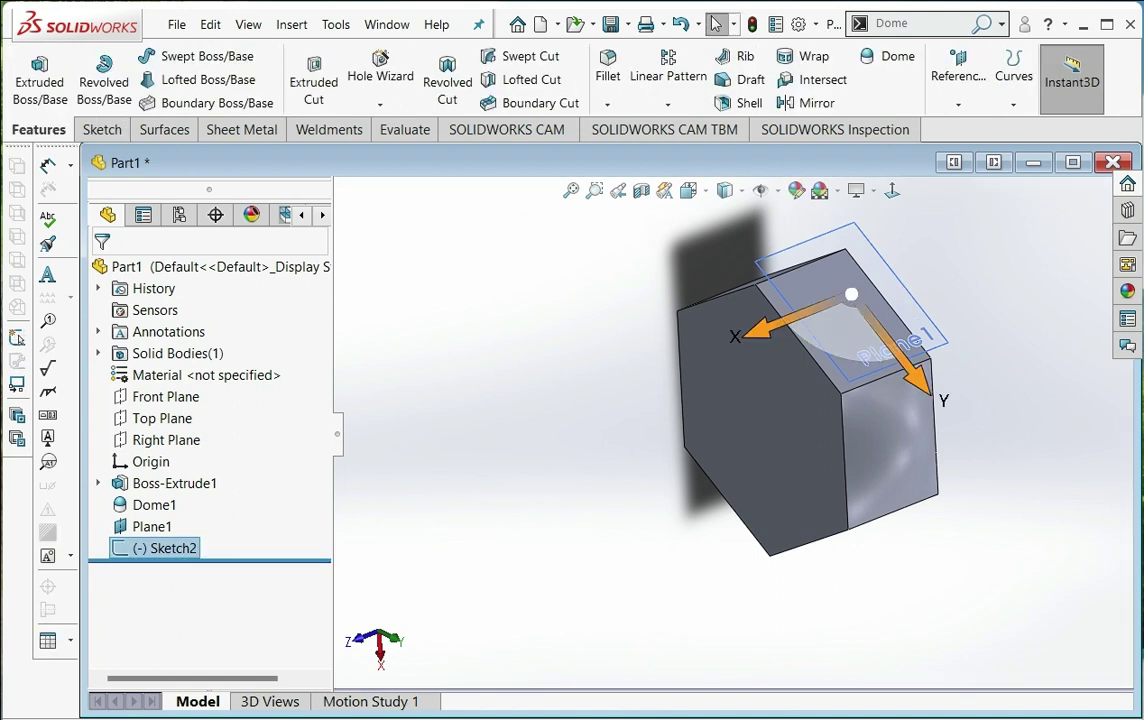
right_click(155, 548)
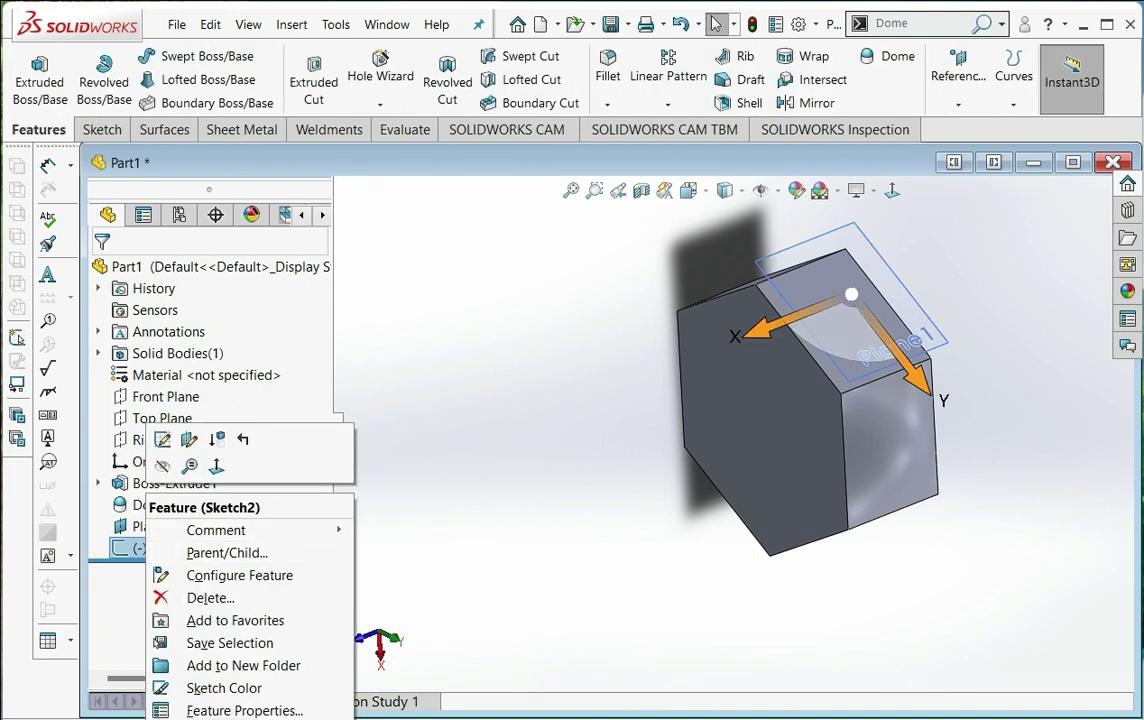
key(Escape)
mouse_move(800, 400)
middle_down()
mouse_move(760, 400)
mouse_move(840, 390)
middle_up()
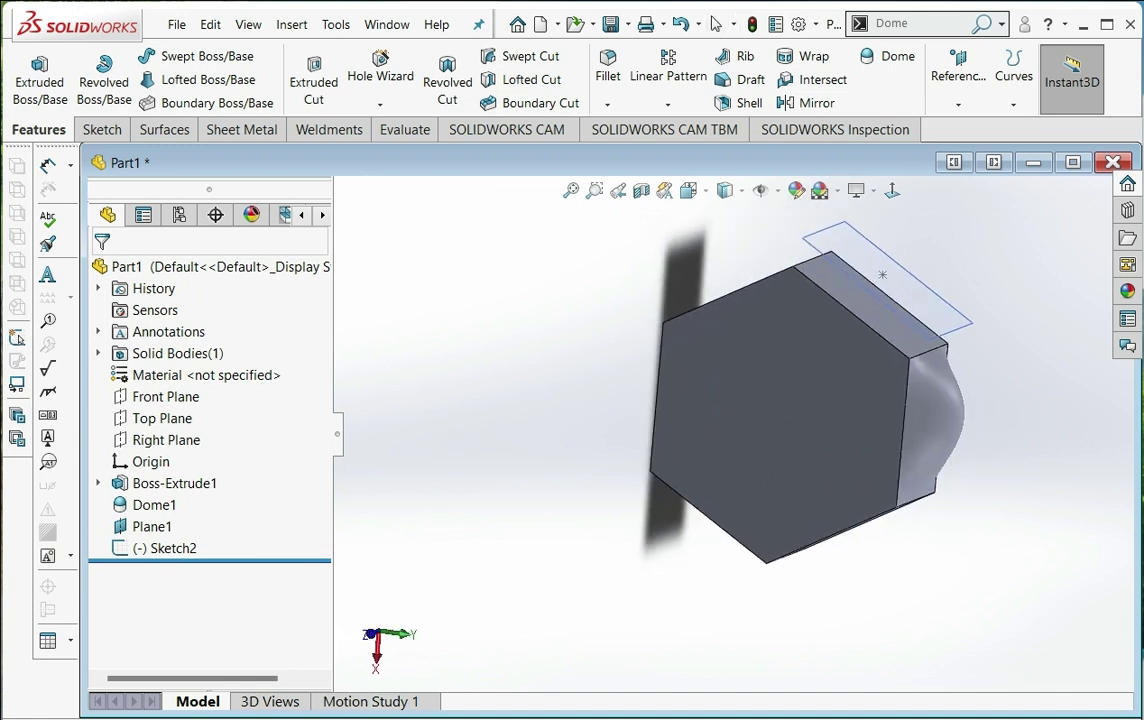
- Start a new dome on the prism's top face
click(889, 56)
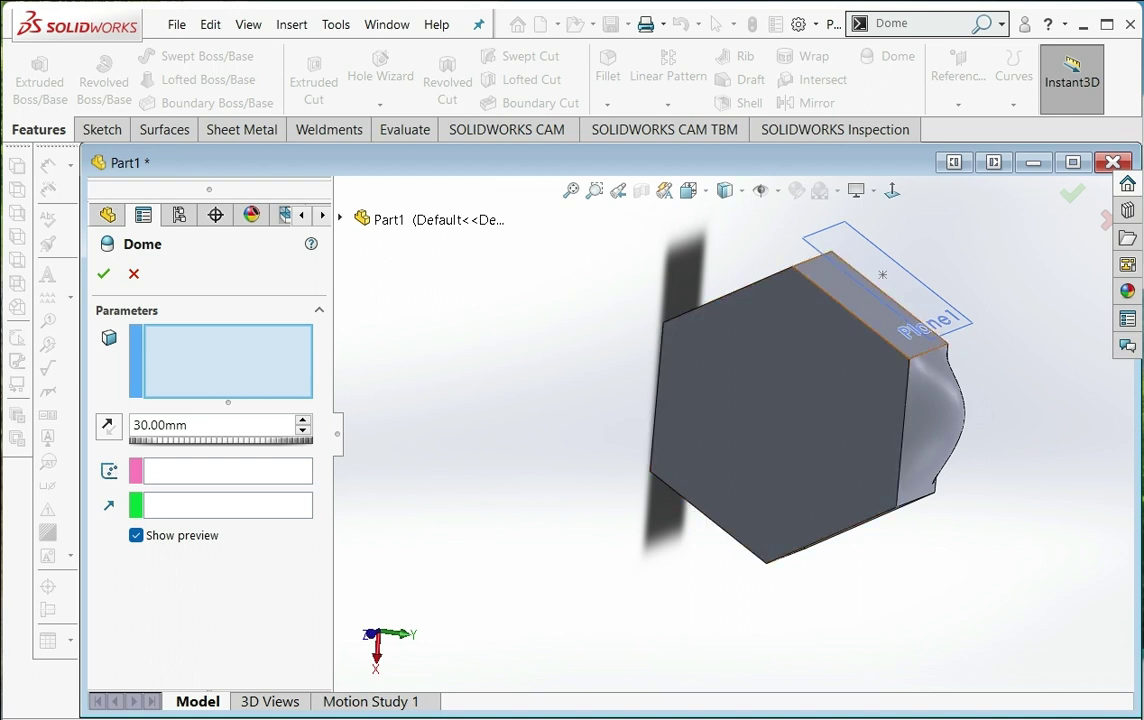
click(882, 274)
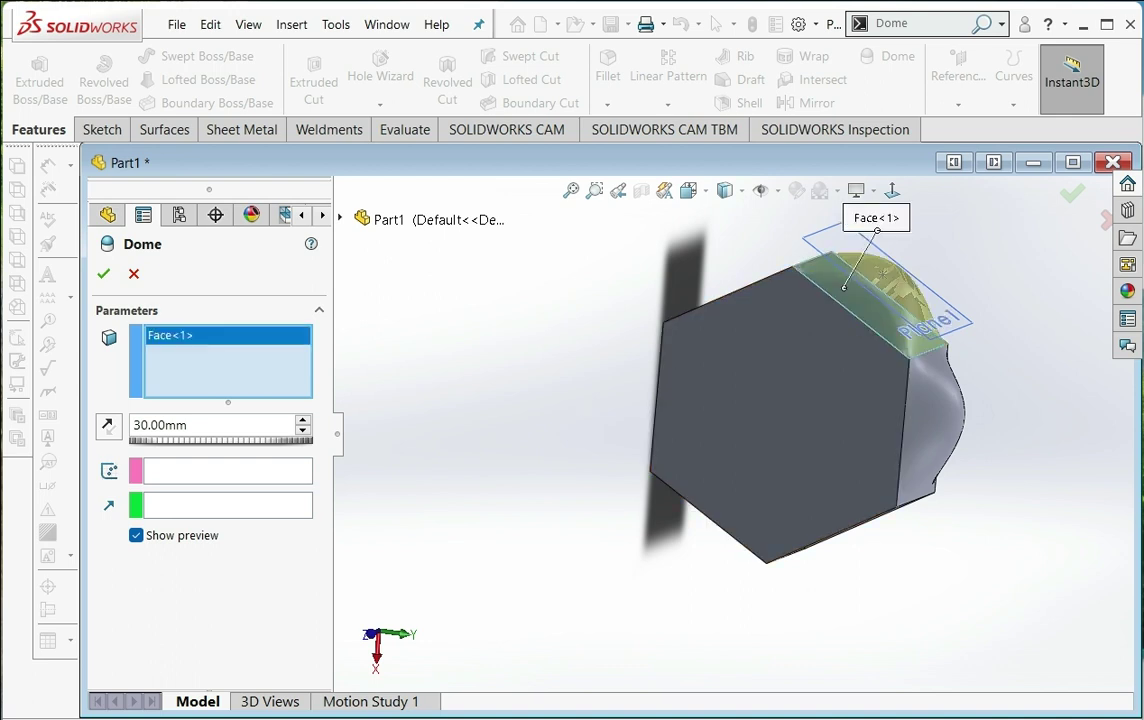
middle_drag(800, 400, 810, 398)
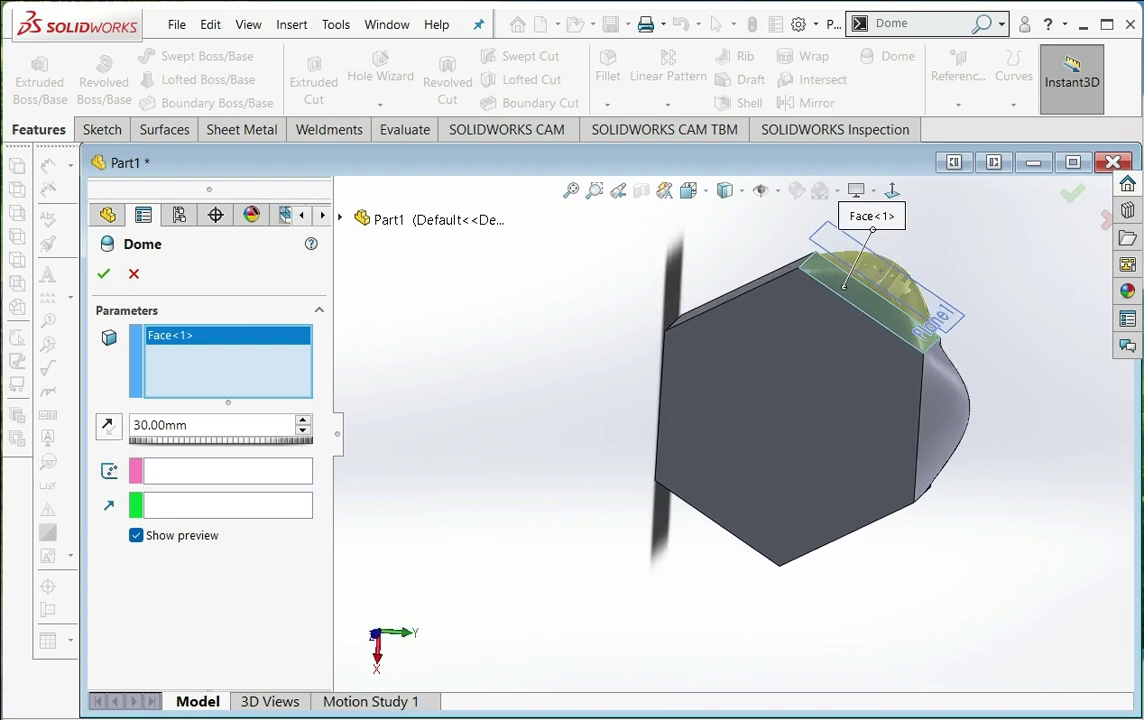
- Direct the dome toward Point1@Sketch2 and accept Dome2
click(227, 471)
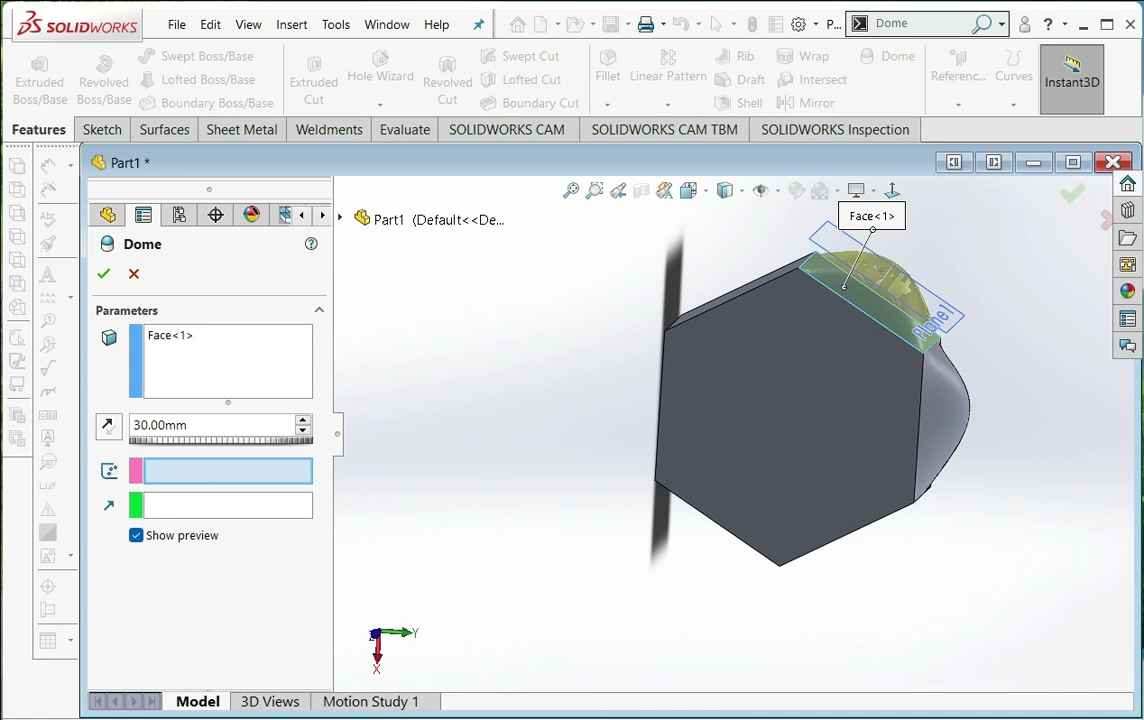
middle_drag(800, 400, 780, 390)
scroll(740, 320, down, 3)
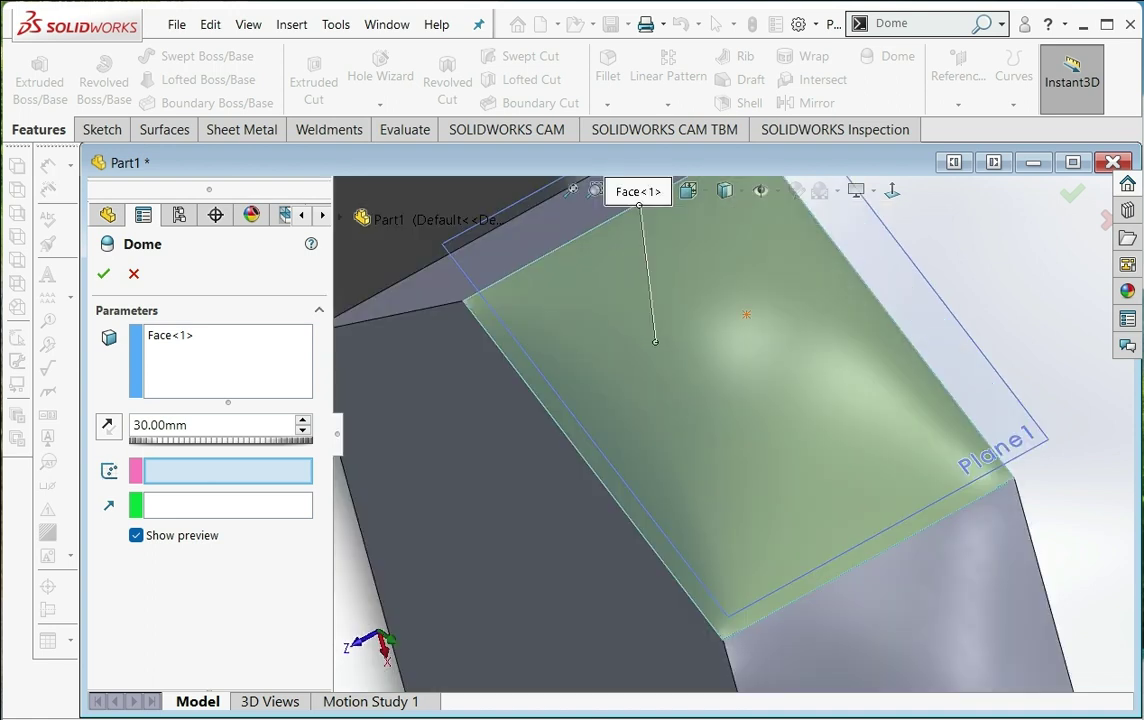
click(746, 314)
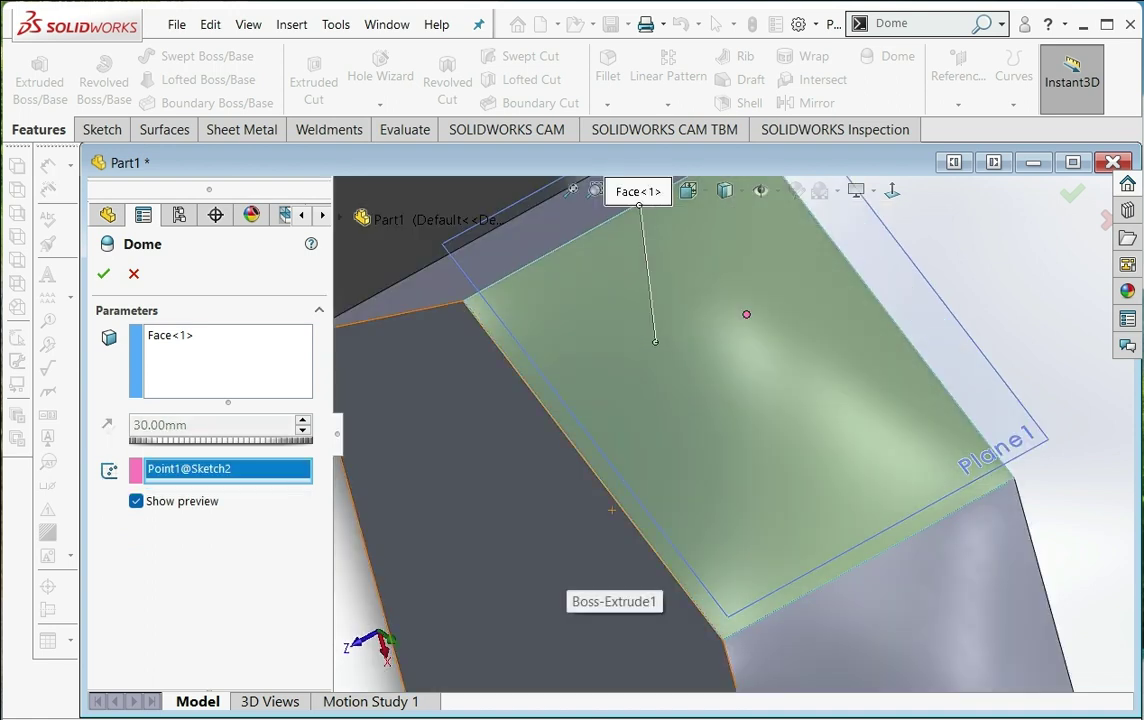
middle_drag(610, 520, 570, 560)
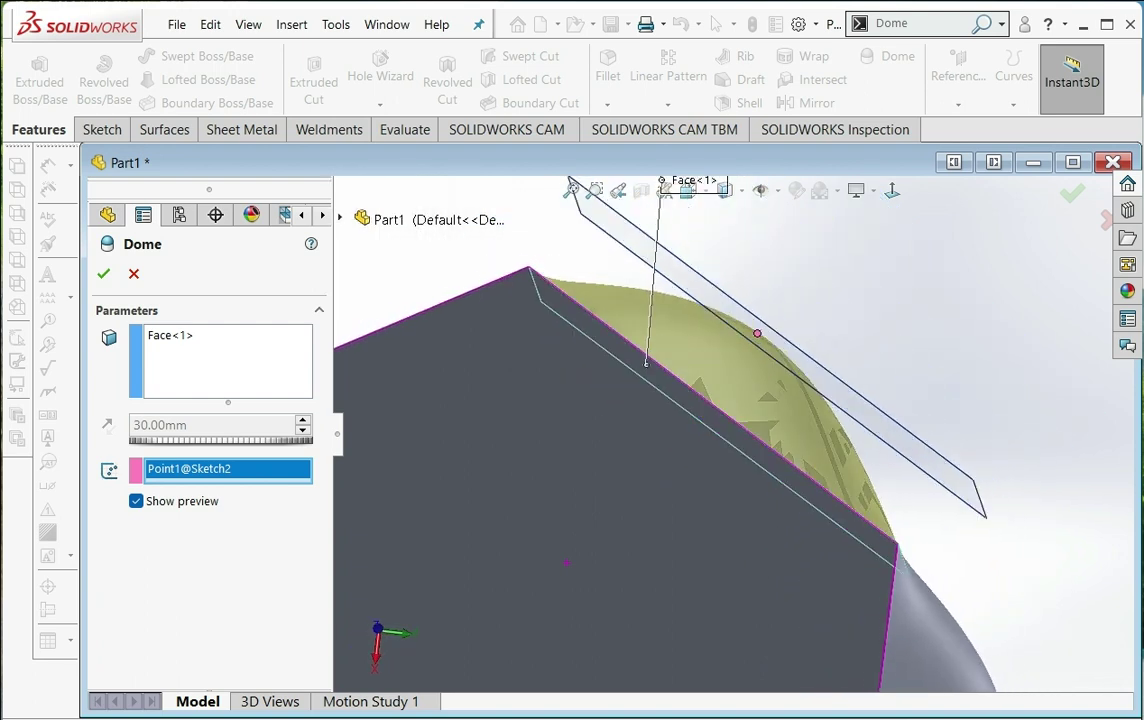
scroll(728, 441, up, 2)
mouse_move(728, 441)
middle_down()
mouse_move(711, 464)
mouse_move(700, 455)
middle_up()
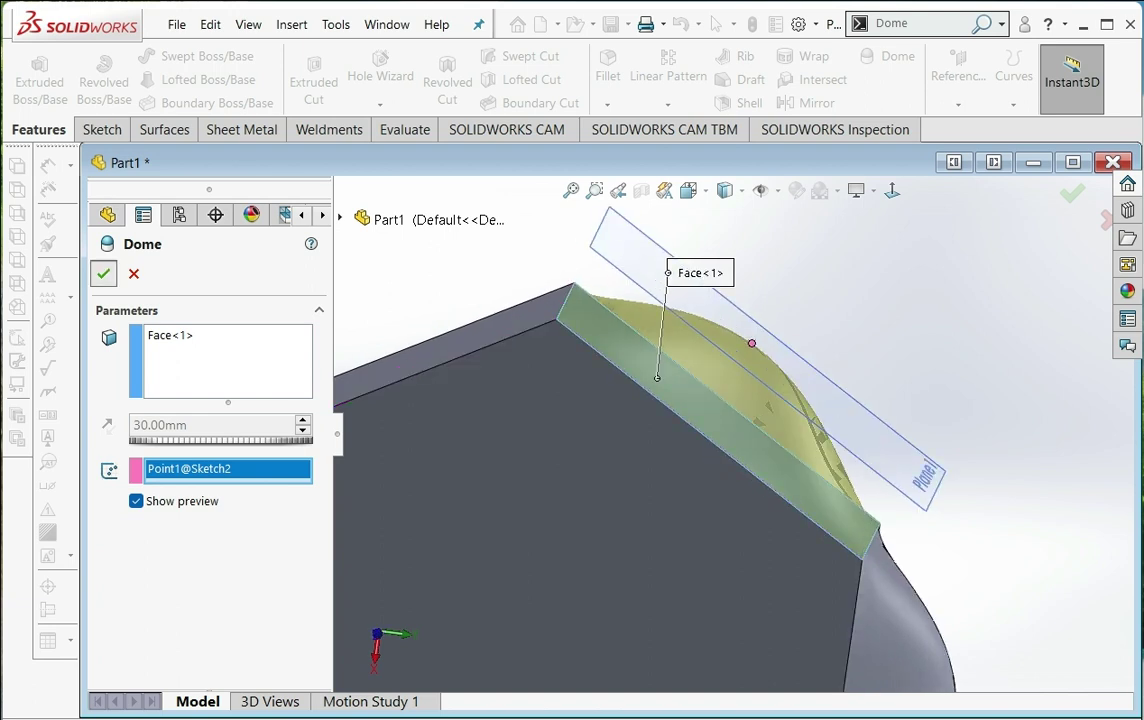
key(Return)
mouse_move(700, 455)
middle_down()
mouse_move(742, 388)
mouse_move(818, 511)
mouse_move(790, 460)
middle_up()
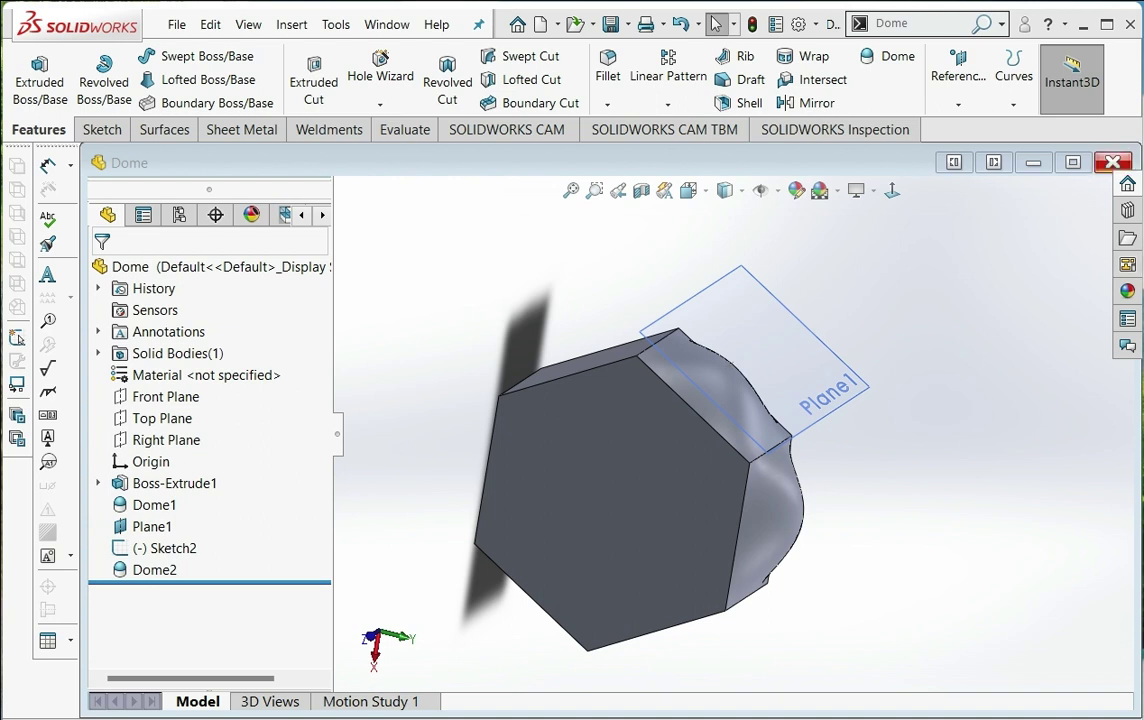
- Close the Dome part and create a new blank part
click(1112, 162)
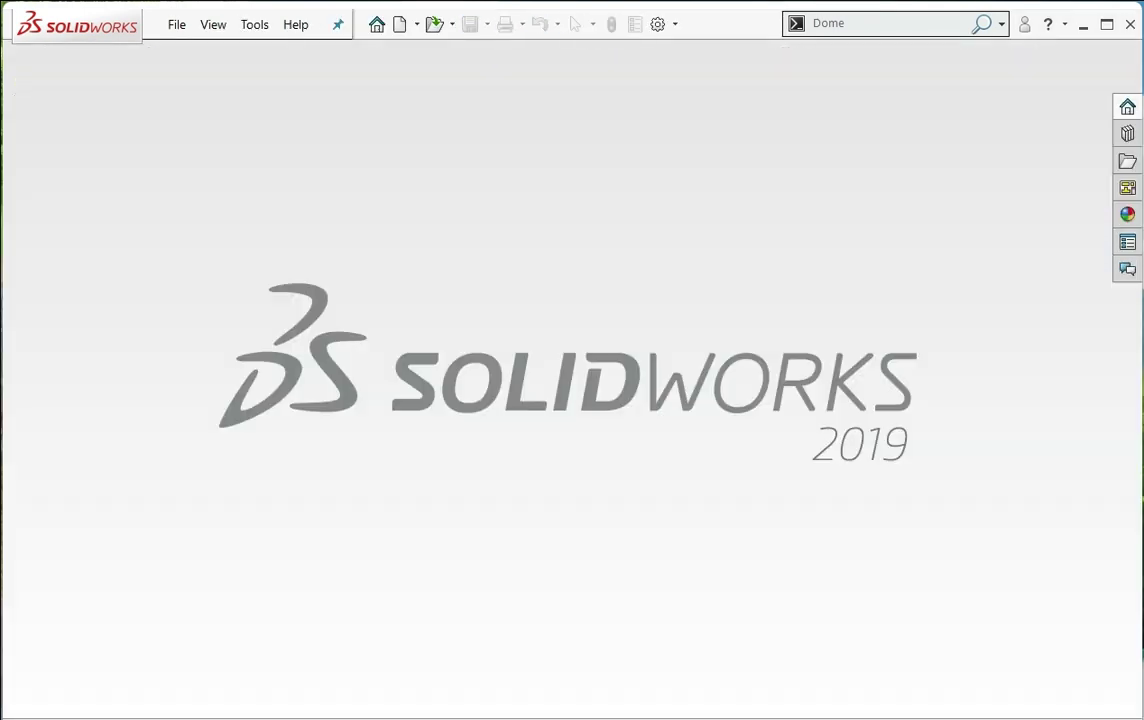
click(176, 24)
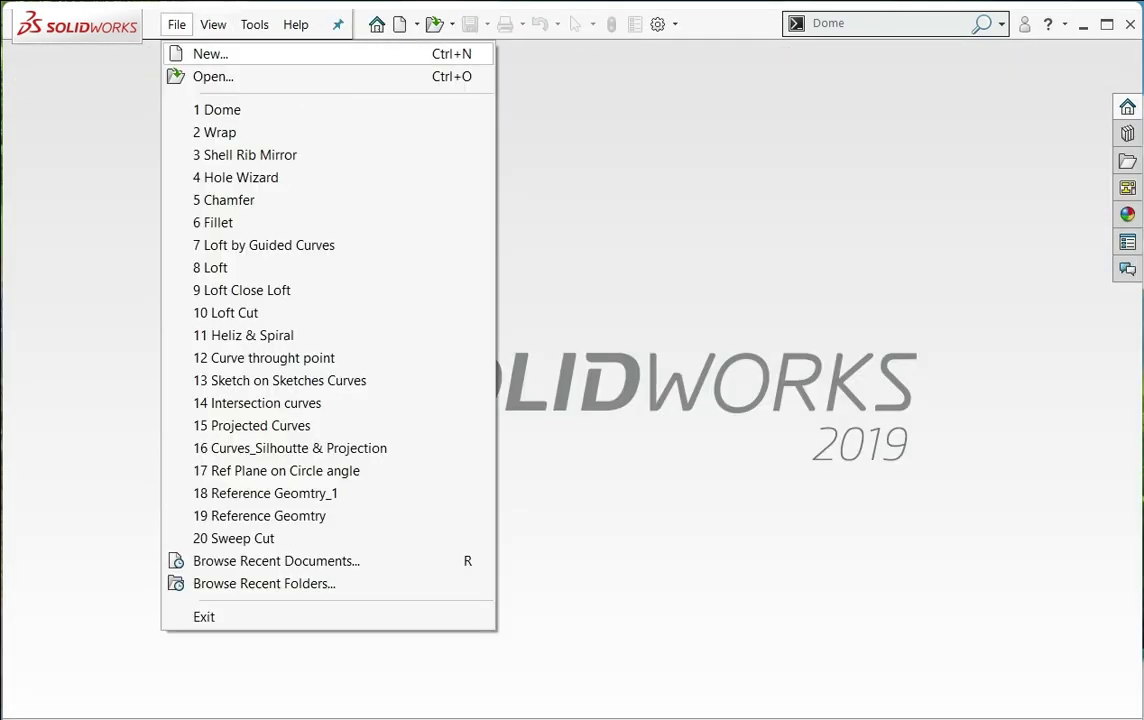
click(209, 51)
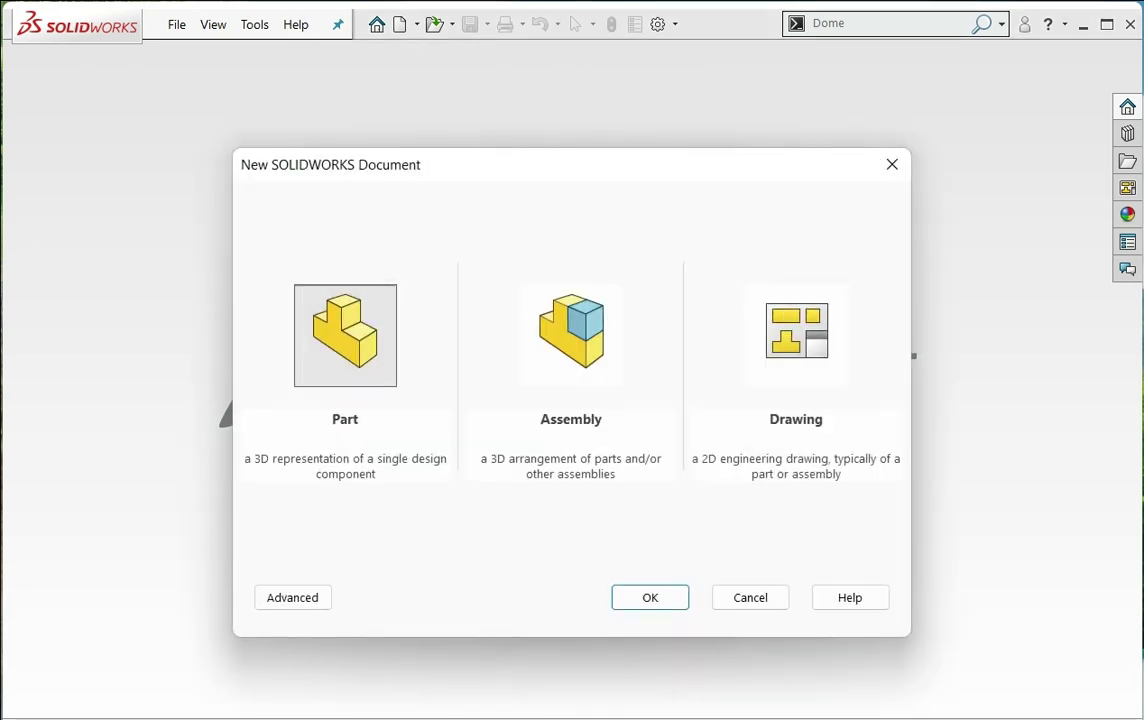
key(Return)
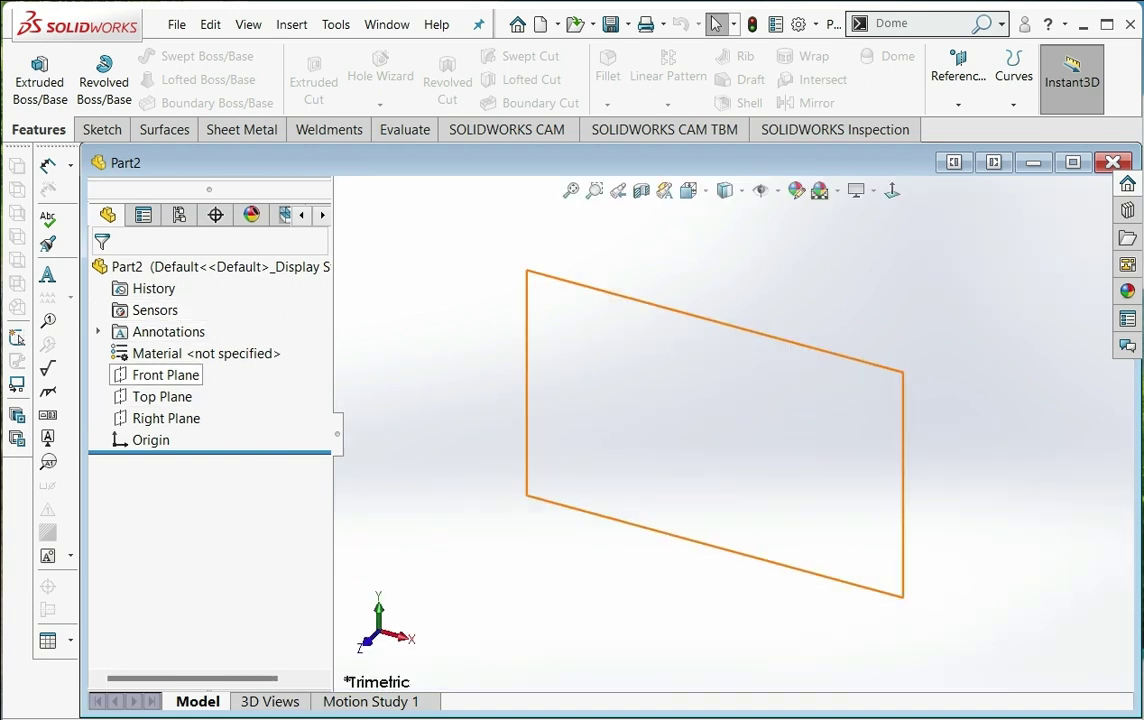
- Sketch a centre rectangle around the origin on the Front Plane and exit the sketch
right_click(160, 375)
click(158, 349)
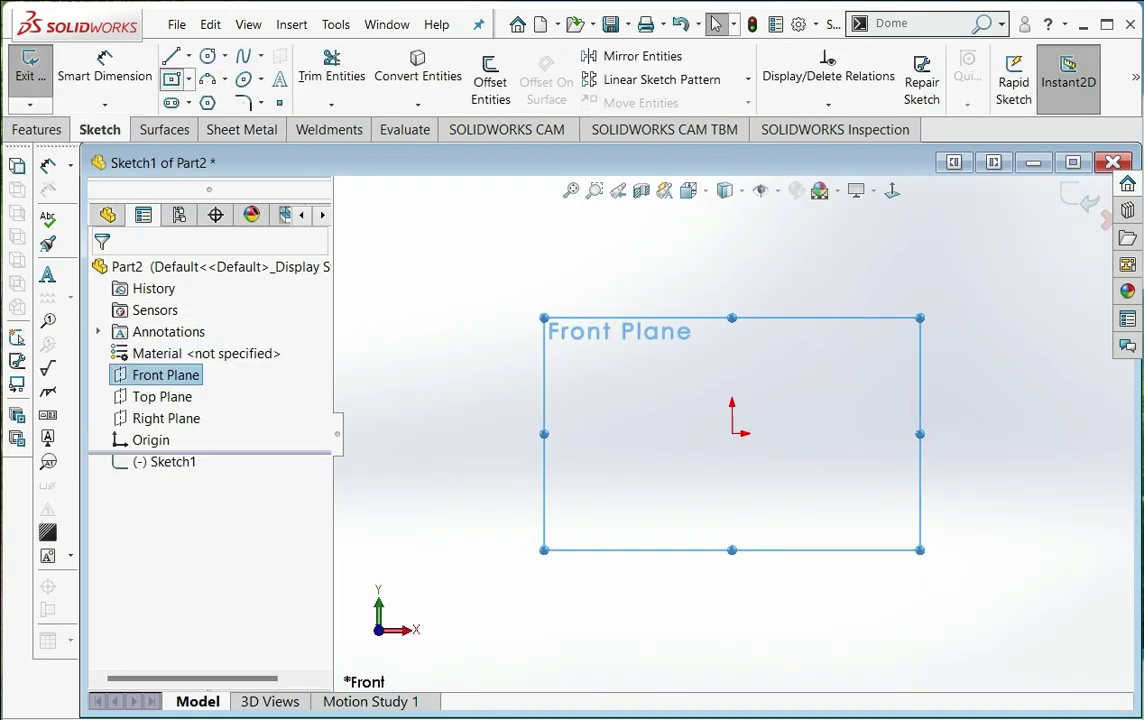
click(172, 79)
click(732, 433)
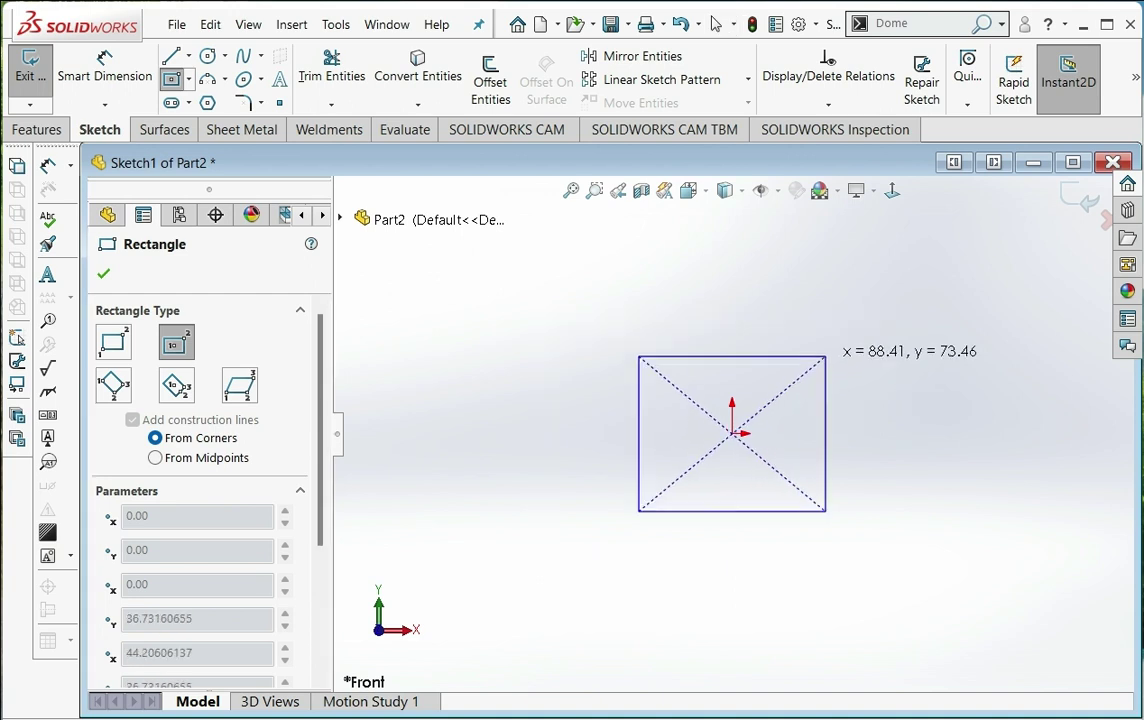
click(841, 340)
key(Escape)
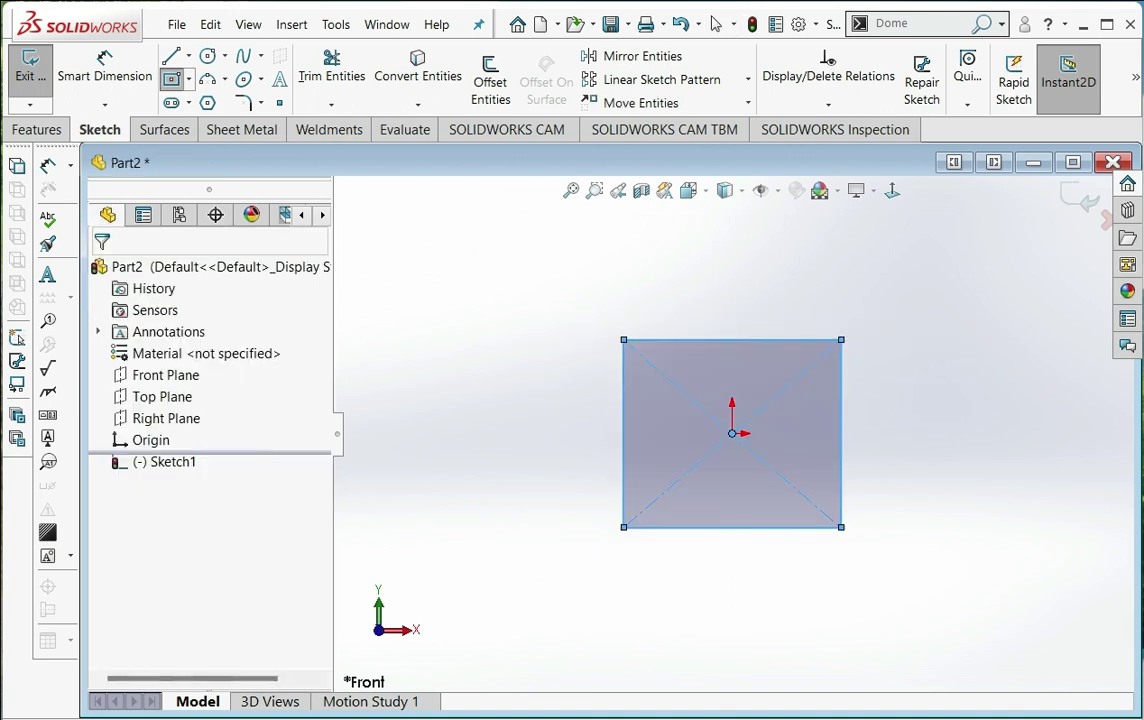
click(30, 65)
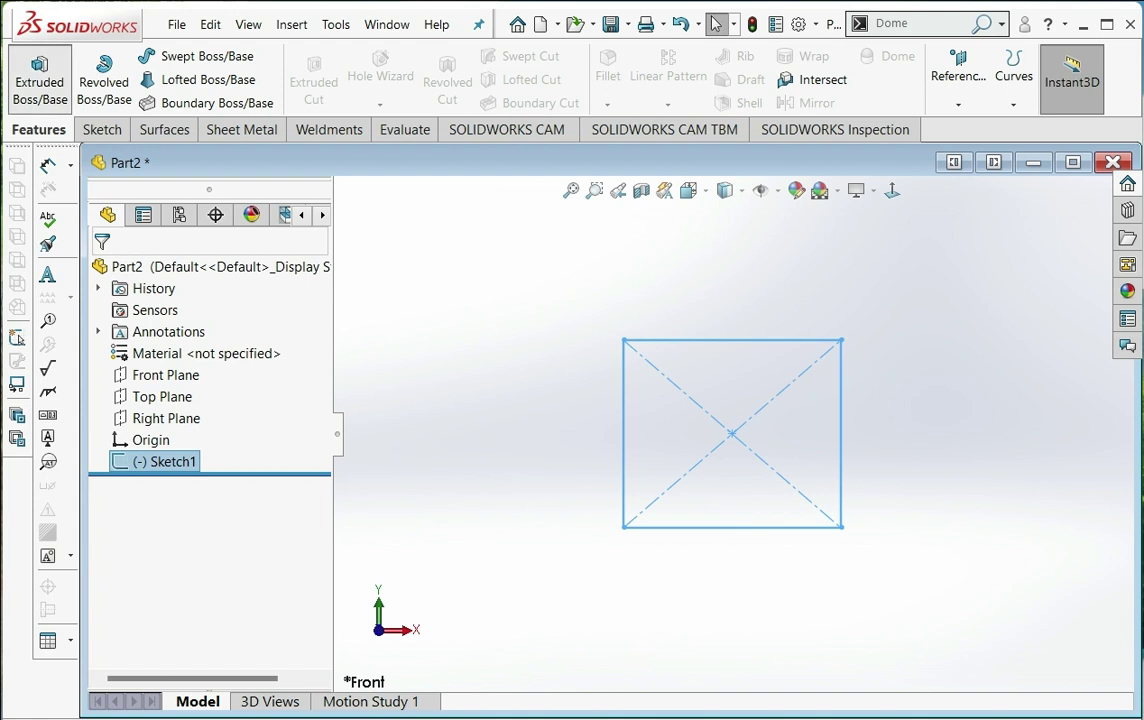
- Extrude the rectangle sketch 80 mm into the solid block Boss-Extrude1
click(40, 80)
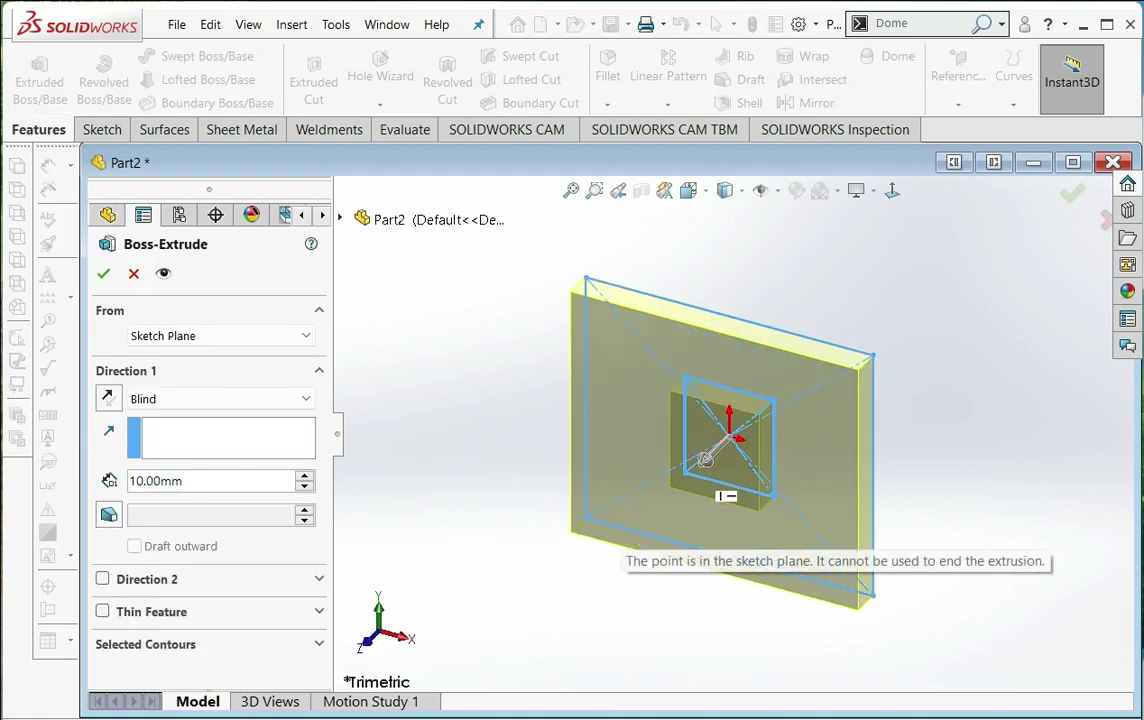
scroll(705, 459, down, 2)
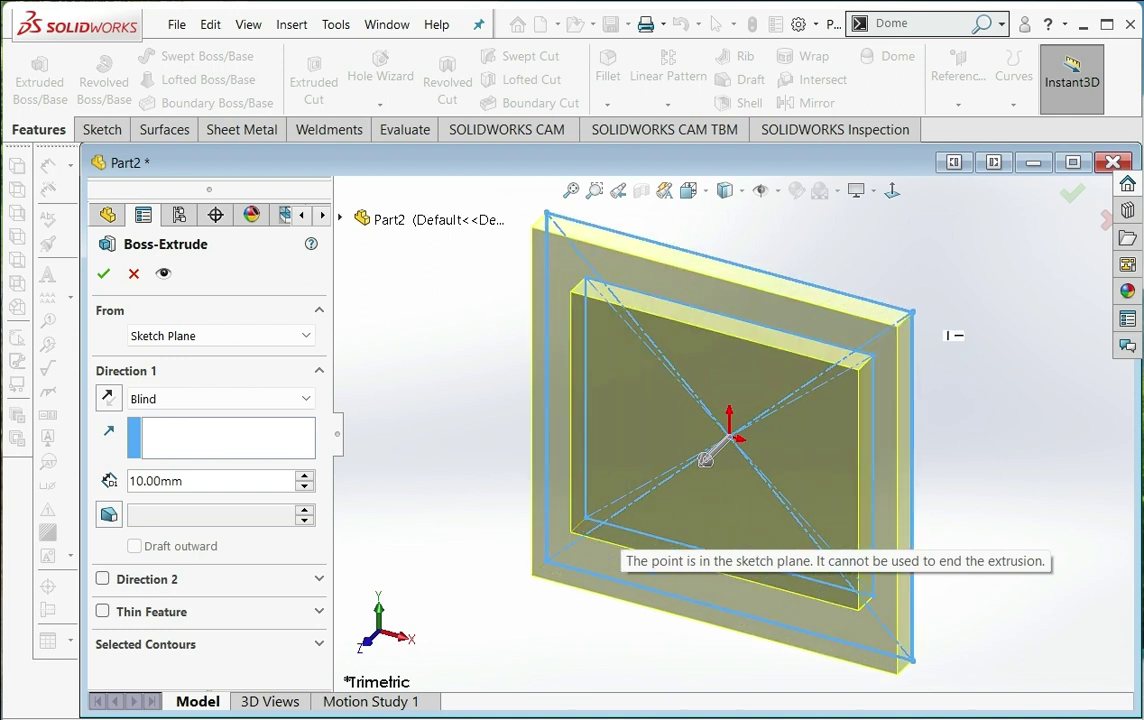
scroll(705, 459, up, 3)
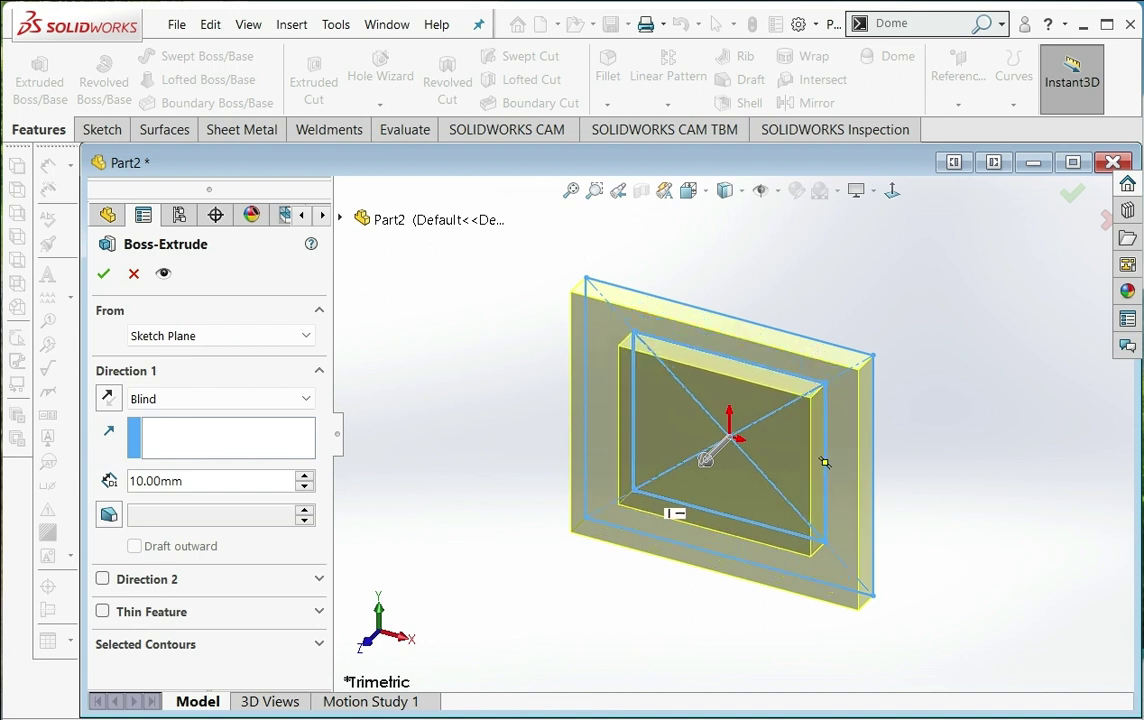
drag(824, 462, 814, 459)
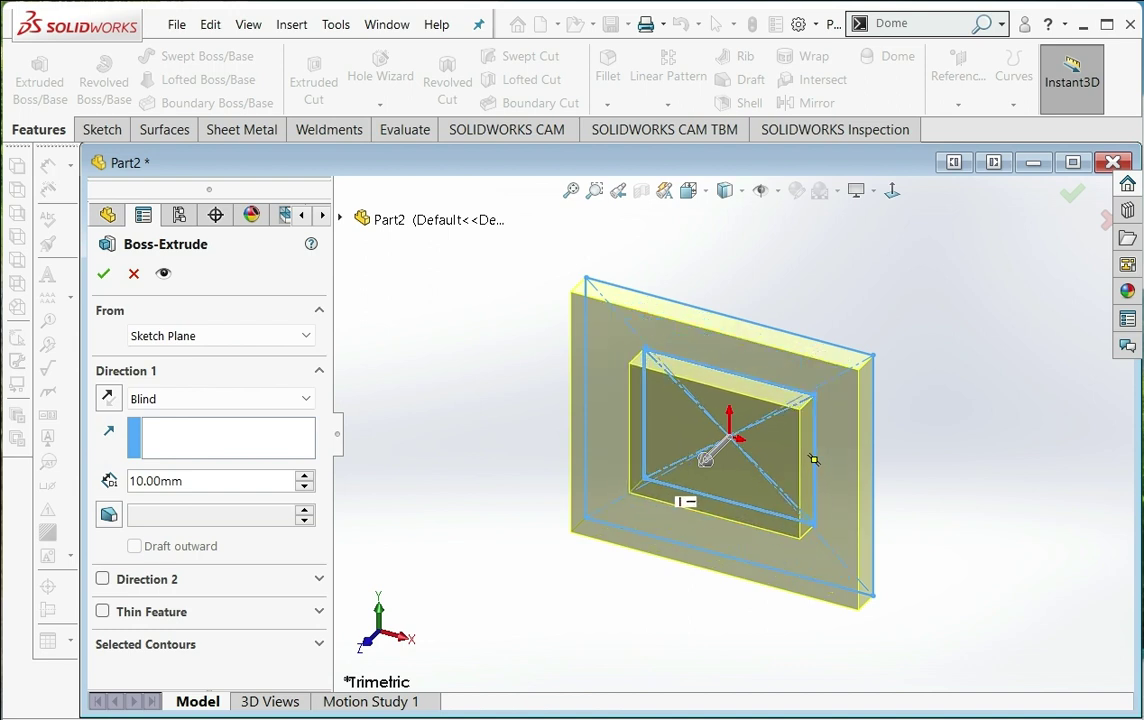
mouse_move(814, 459)
mouse_down()
mouse_move(945, 493)
mouse_move(884, 479)
mouse_up()
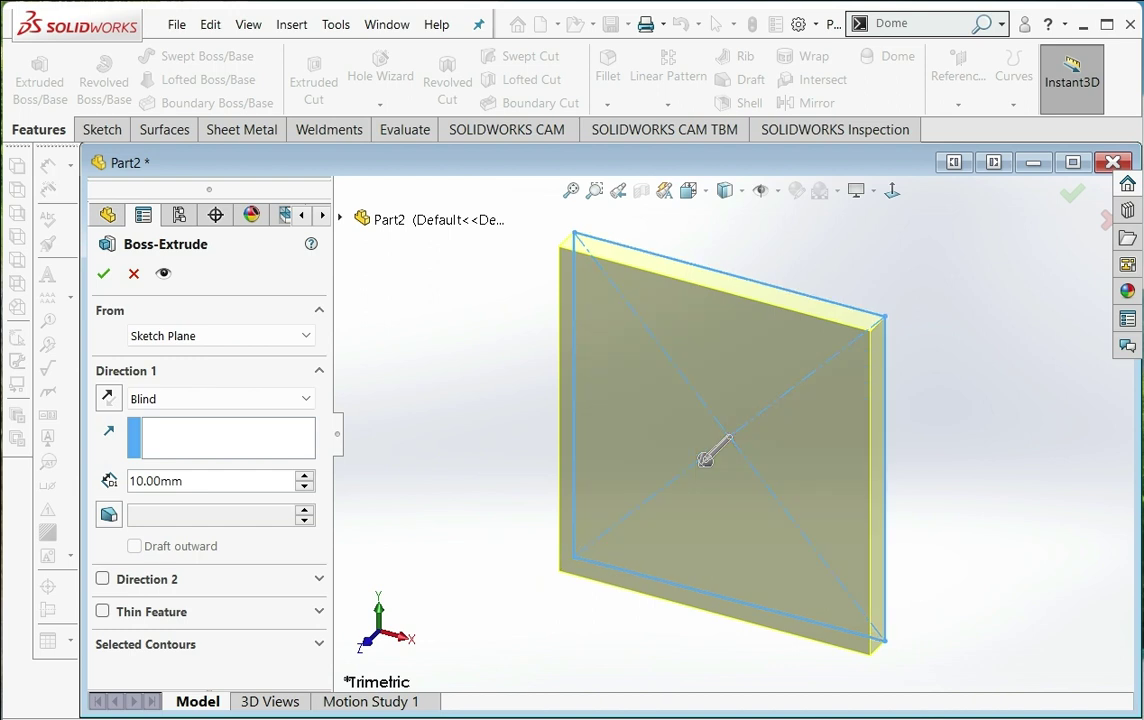
mouse_move(884, 479)
mouse_down()
mouse_move(830, 426)
mouse_move(705, 455)
mouse_move(728, 541)
mouse_move(893, 381)
mouse_move(950, 352)
mouse_move(950, 327)
mouse_move(950, 383)
mouse_move(860, 378)
mouse_move(925, 305)
mouse_move(960, 295)
mouse_move(920, 300)
mouse_move(812, 438)
mouse_move(810, 360)
mouse_move(930, 301)
mouse_move(815, 414)
mouse_move(795, 450)
mouse_move(799, 378)
mouse_move(871, 299)
mouse_move(855, 299)
mouse_move(938, 294)
mouse_move(878, 370)
mouse_move(886, 378)
mouse_move(851, 360)
mouse_up()
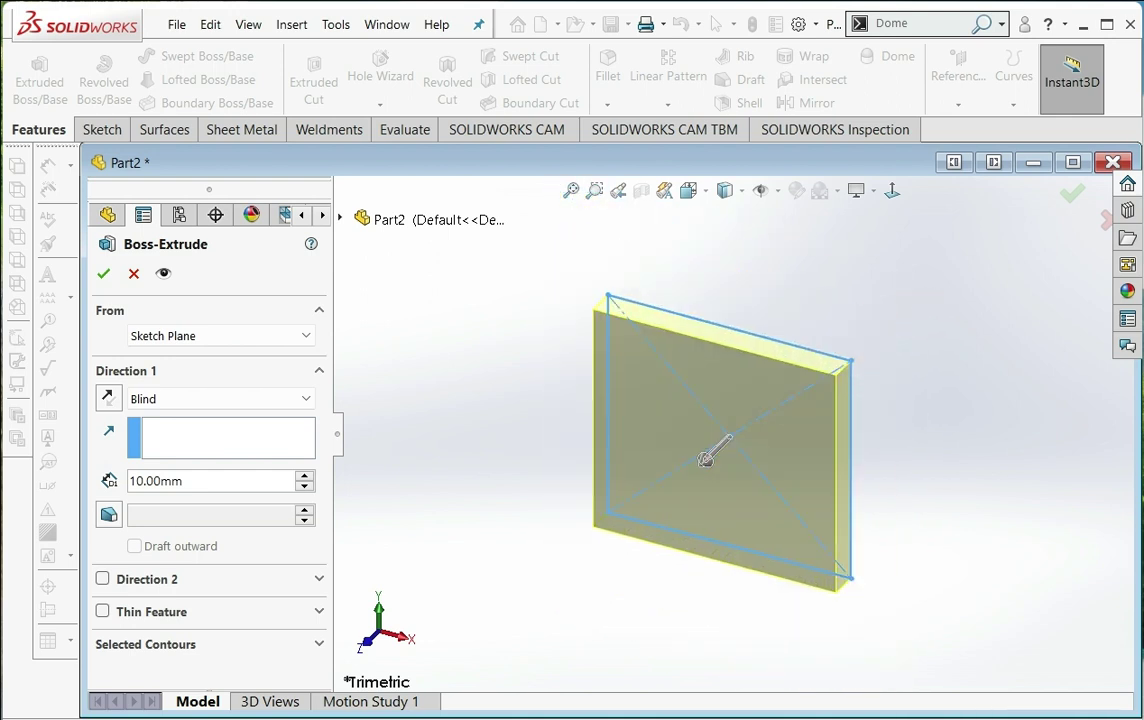
drag(706, 458, 602, 561)
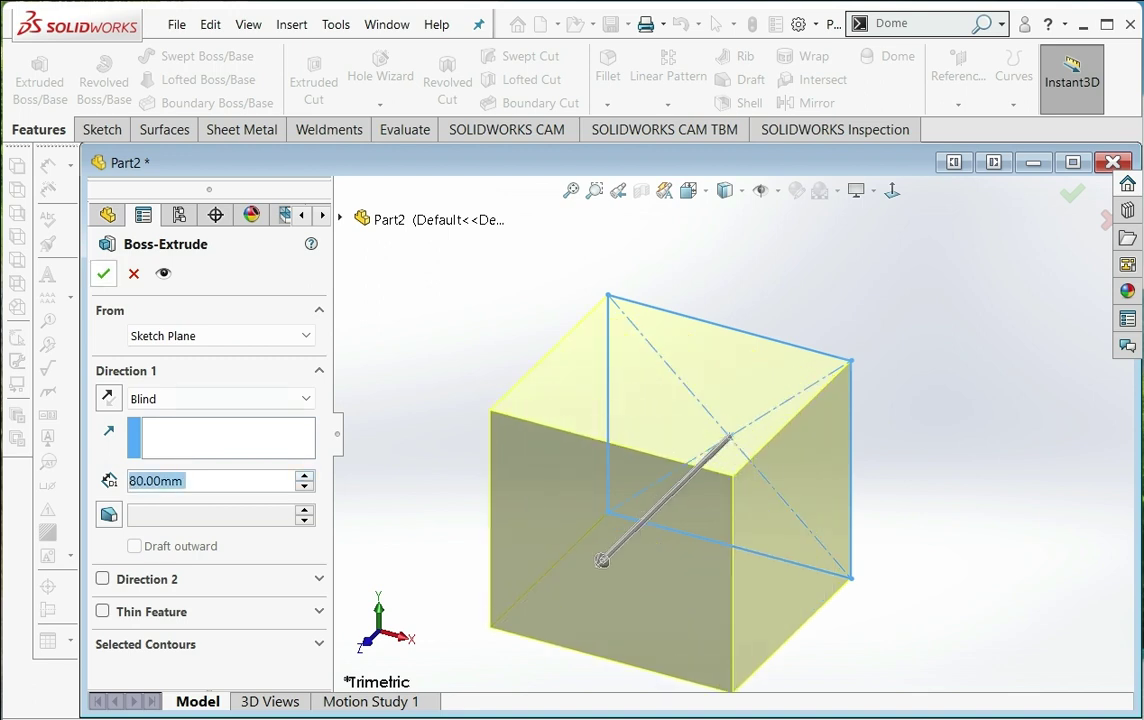
key(Return)
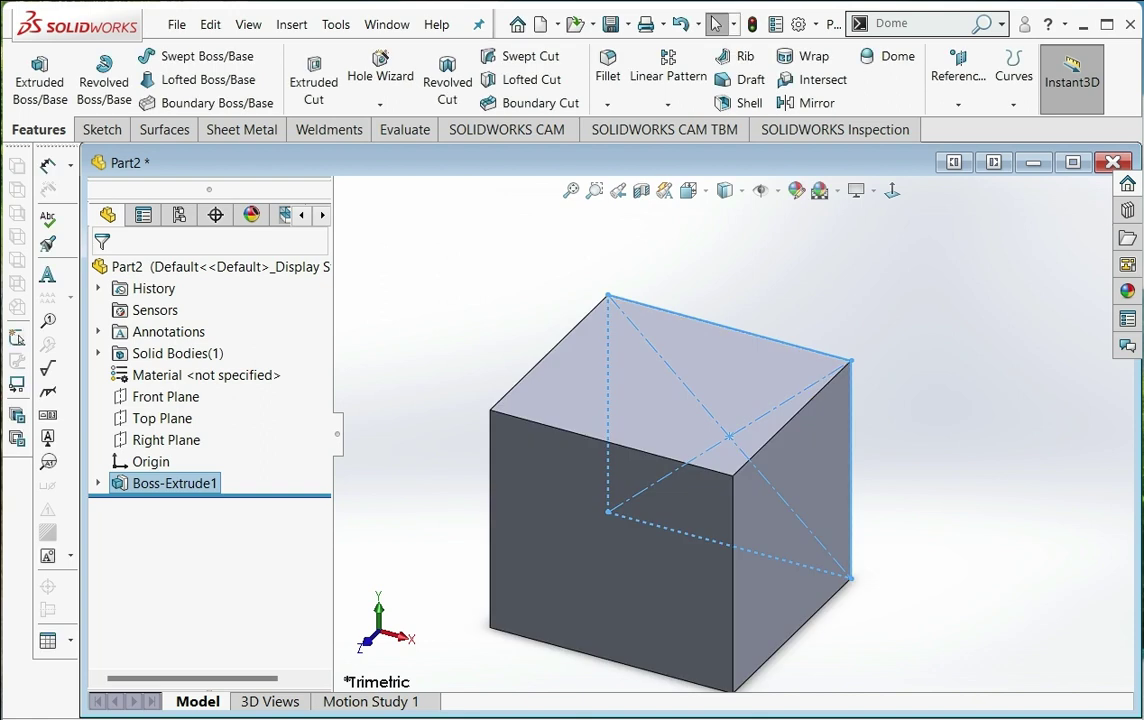
- Draw a six-sided polygon near the centre of the block's Front Plane and begin extruding it
middle_drag(700, 460, 760, 445)
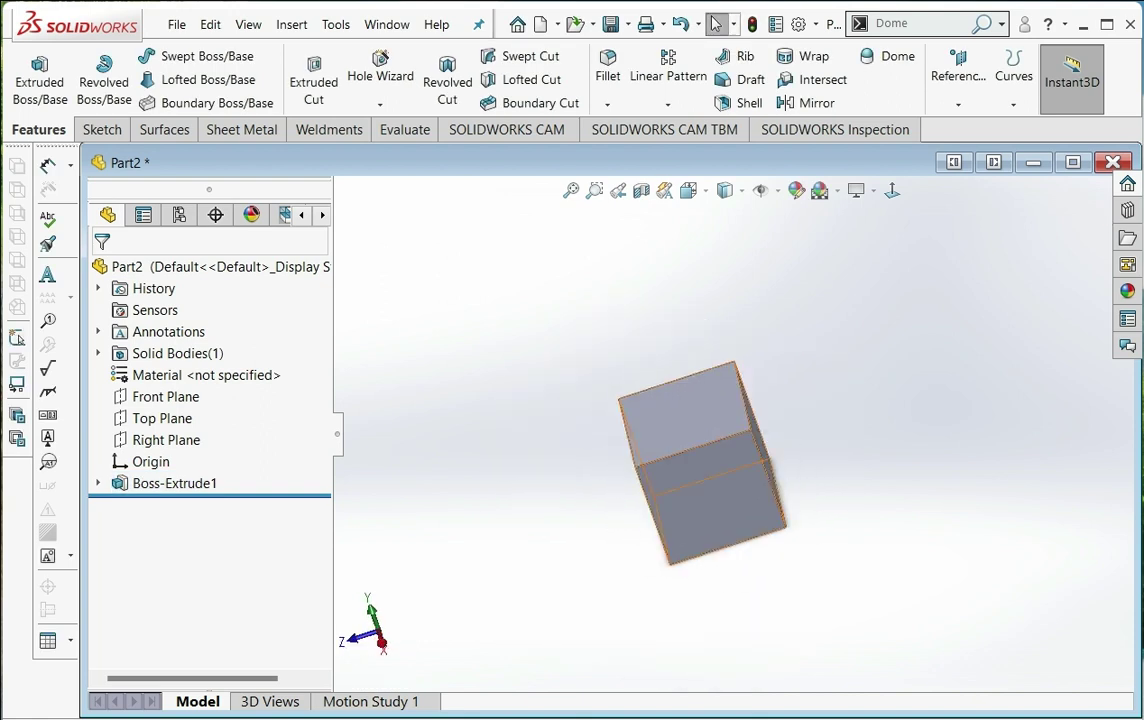
right_click(165, 397)
click(197, 373)
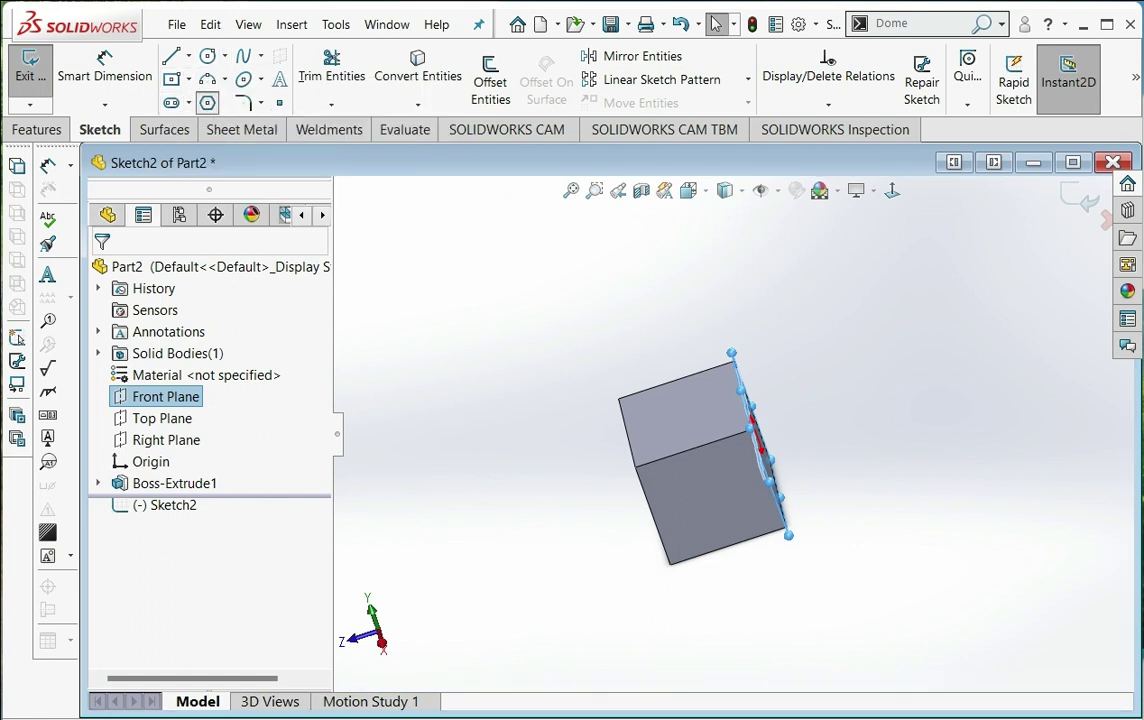
click(207, 103)
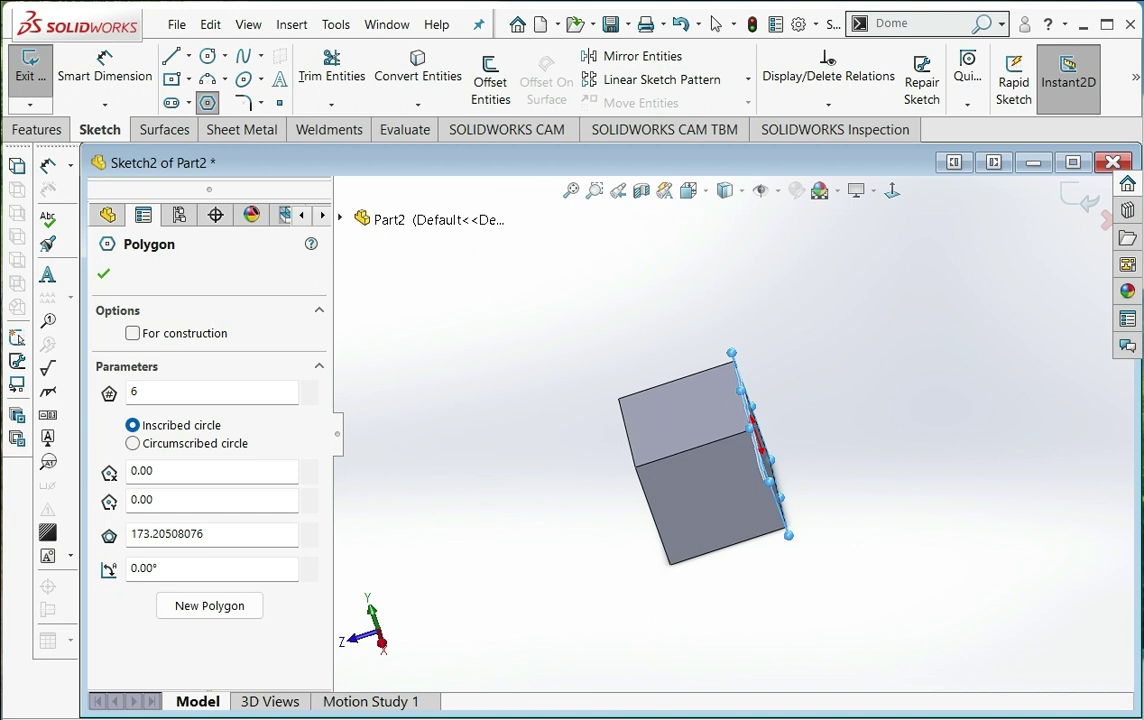
key(ctrl+1)
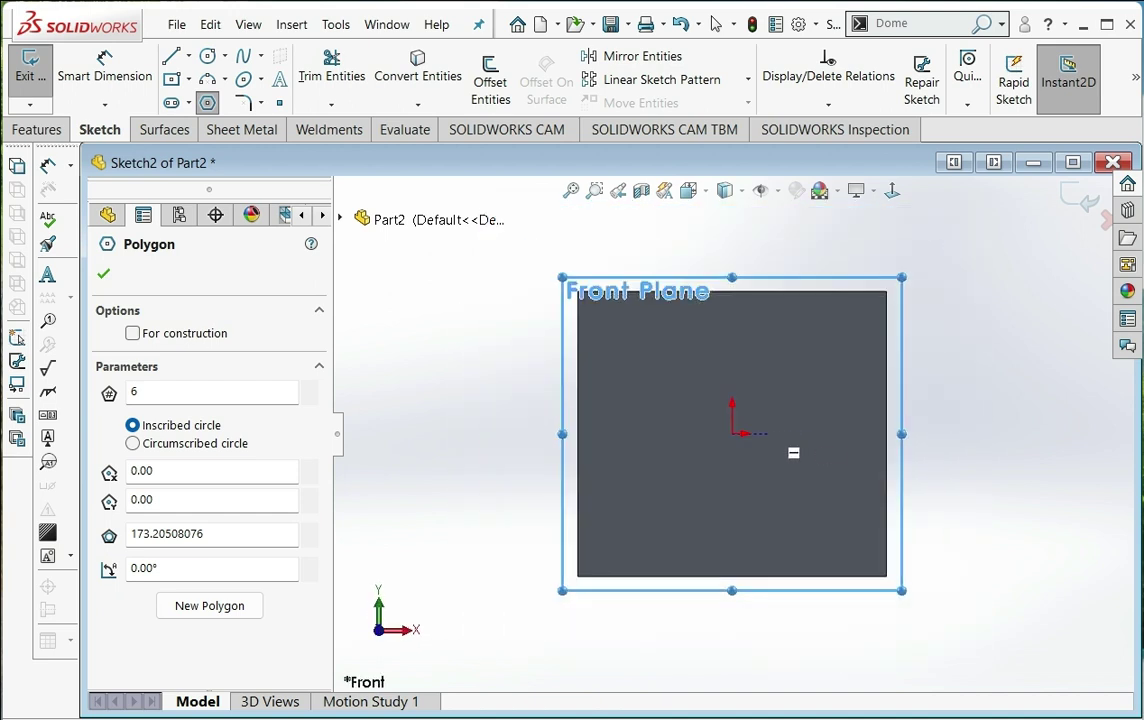
click(745, 369)
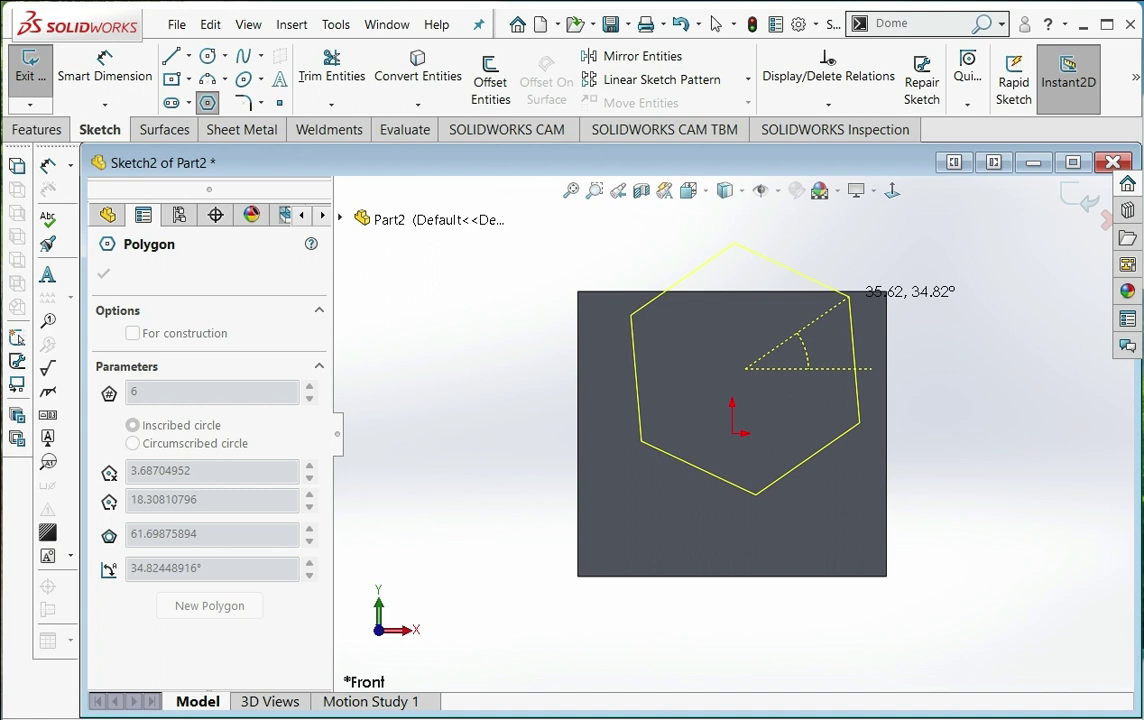
click(829, 256)
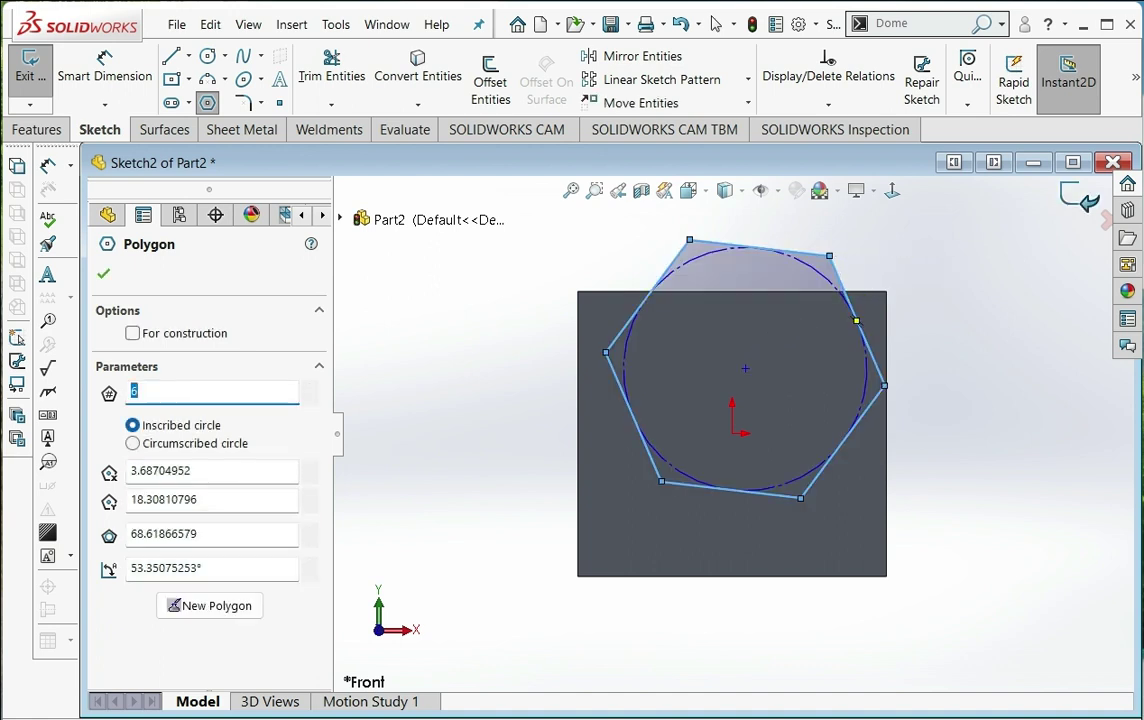
click(1106, 218)
click(1080, 199)
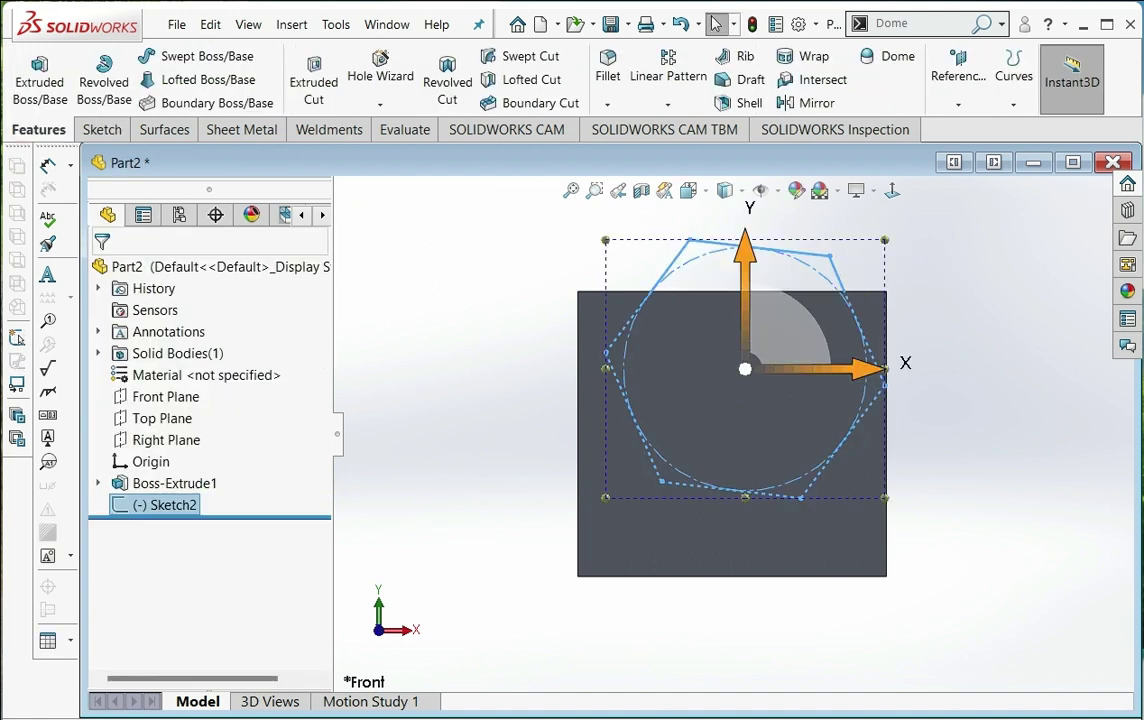
middle_drag(640, 400, 820, 450)
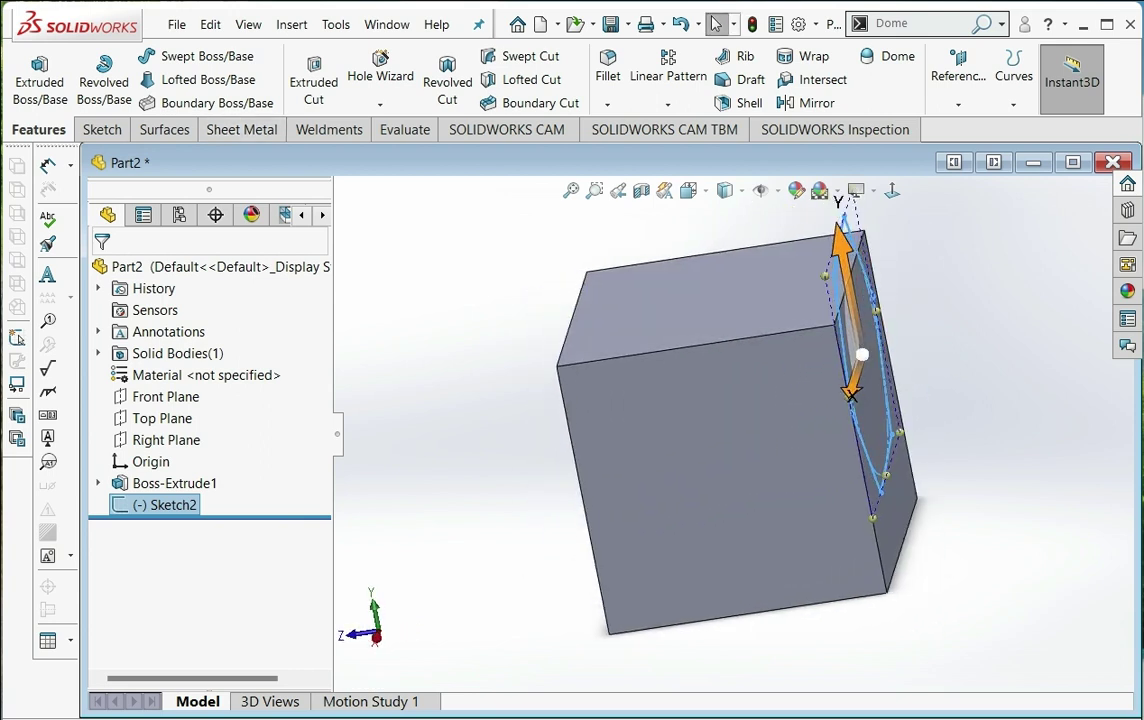
click(40, 78)
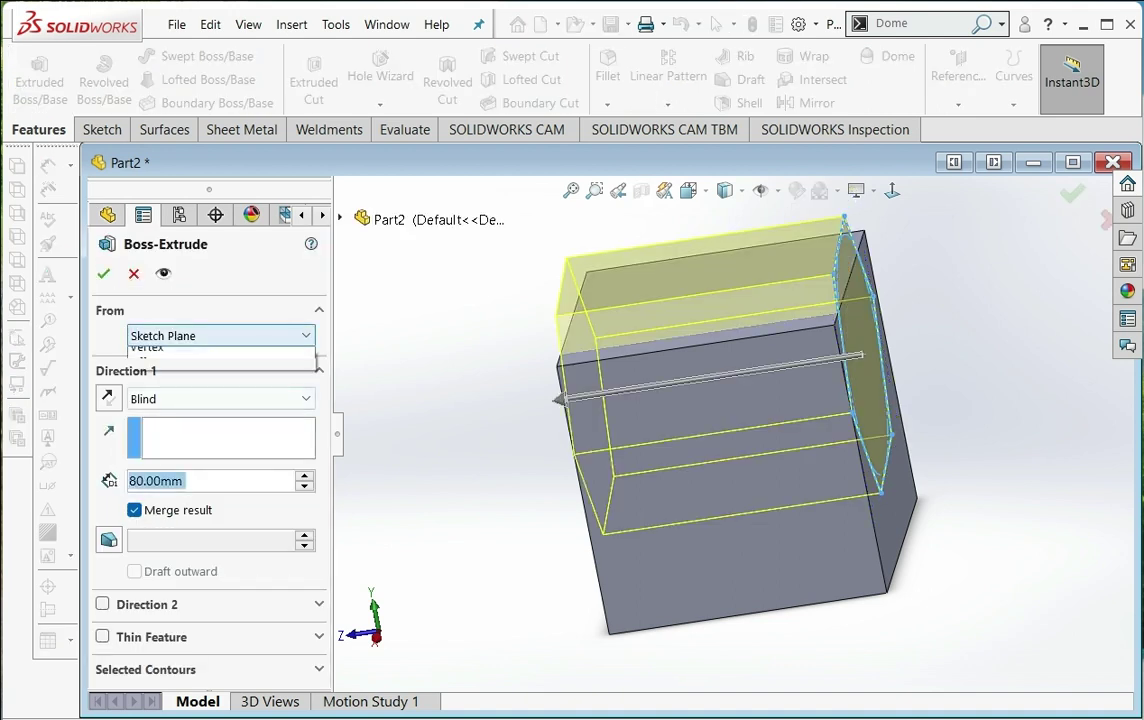
- Extrude the hexagon starting 170 mm offset from its sketch, creating a separate Boss-Extrude2 body
click(146, 401)
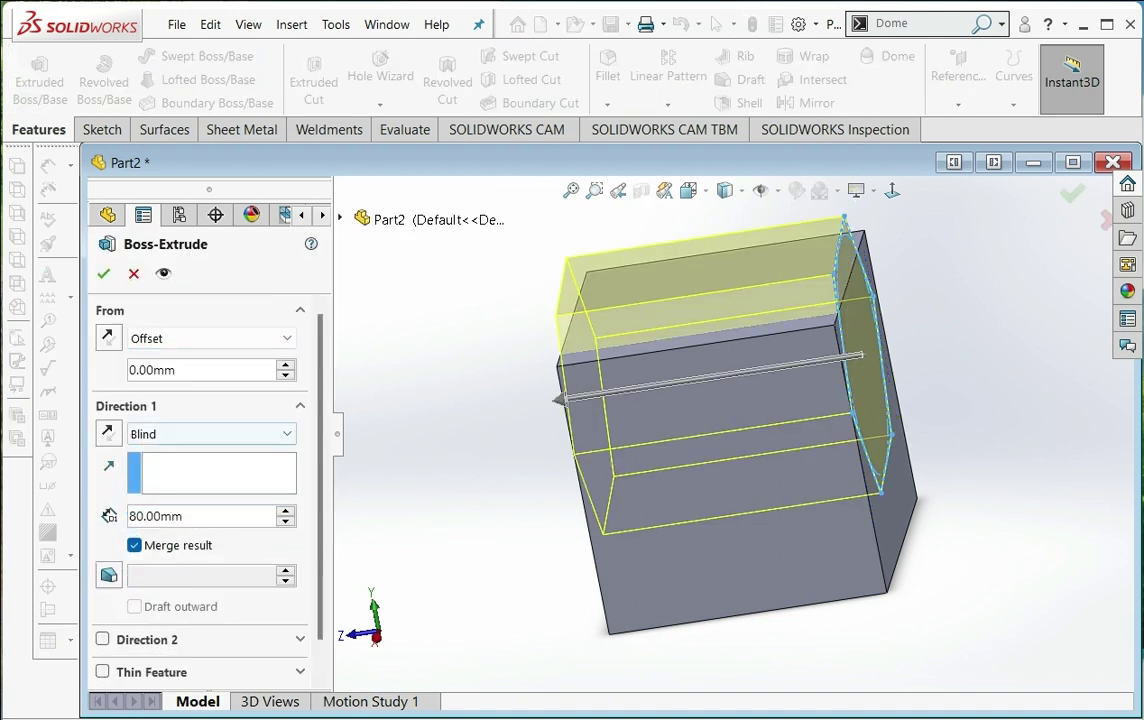
scroll(200, 370, up, 1)
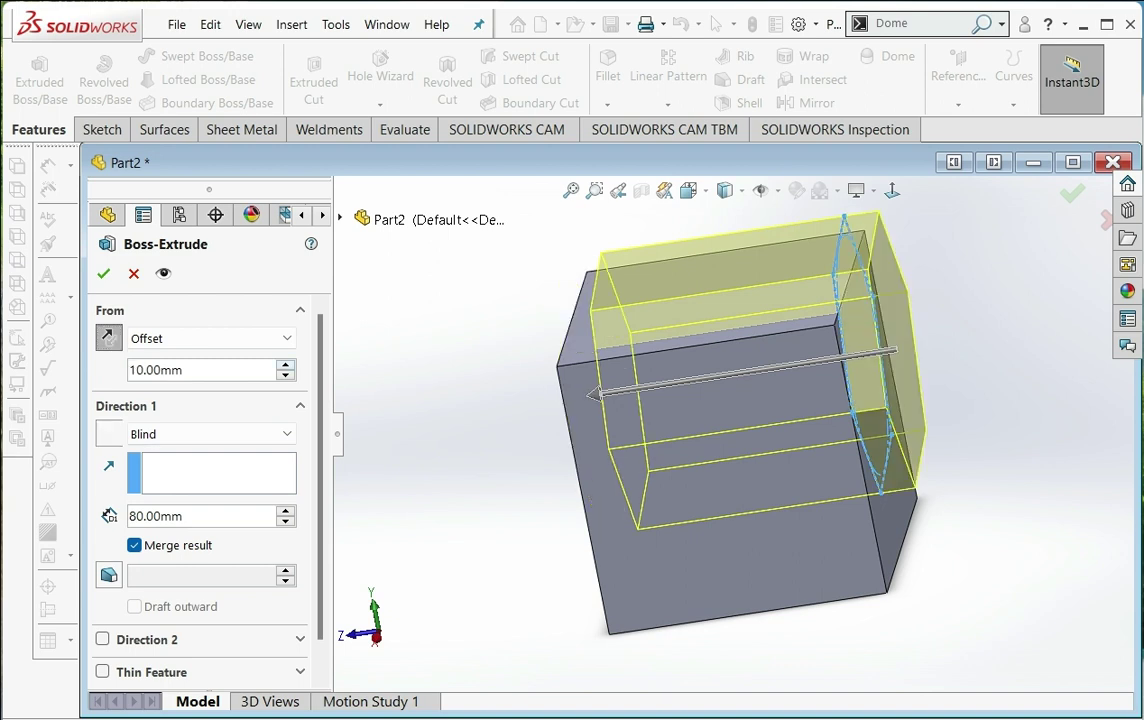
scroll(200, 370, up, 3)
scroll(200, 370, up, 2)
scroll(200, 370, up, 2)
scroll(200, 370, up, 4)
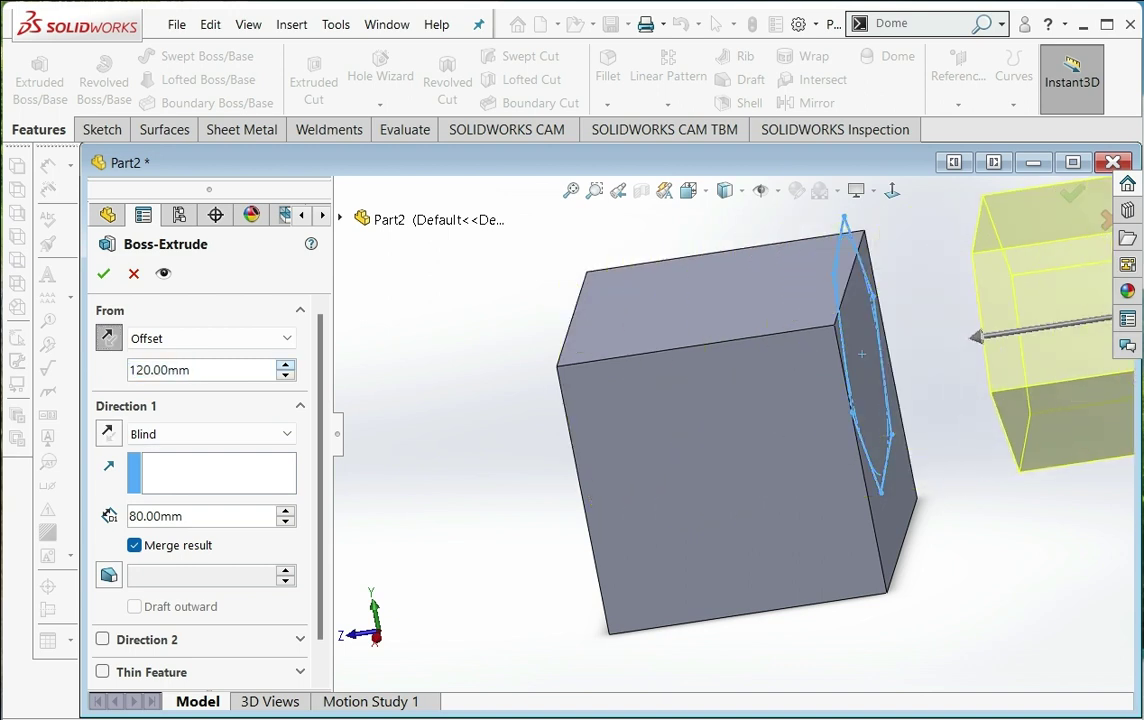
scroll(200, 370, up, 2)
scroll(200, 370, up, 2)
scroll(730, 435, up, 5)
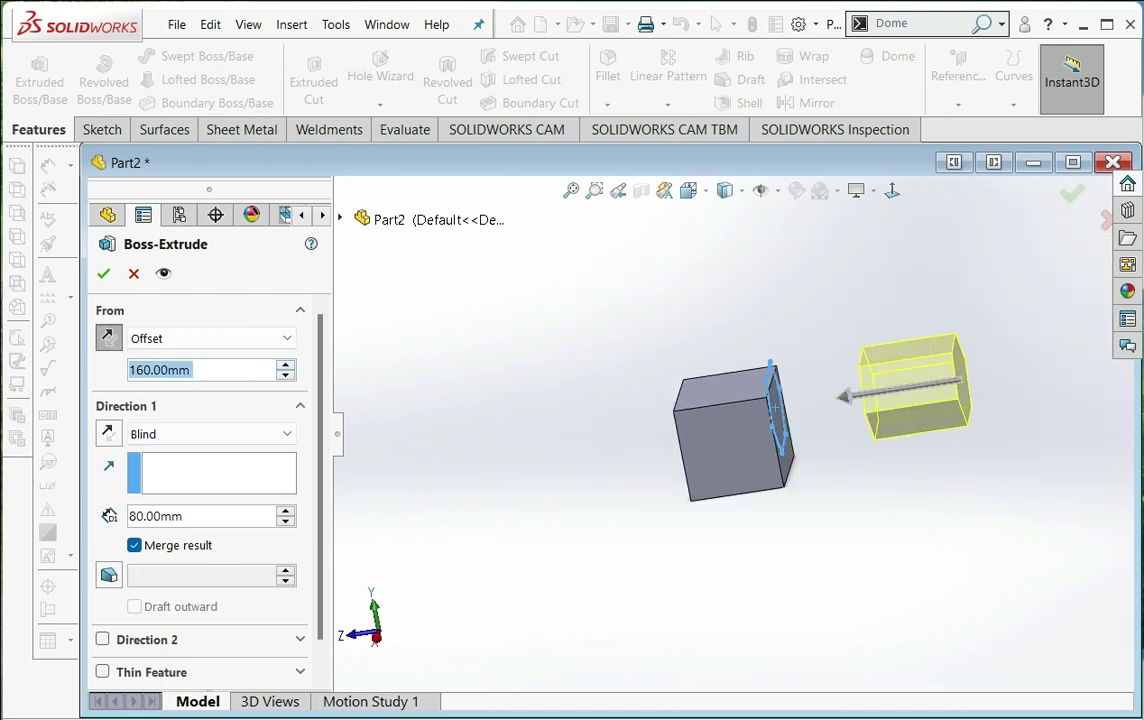
scroll(700, 430, down, 1)
scroll(700, 430, down, 2)
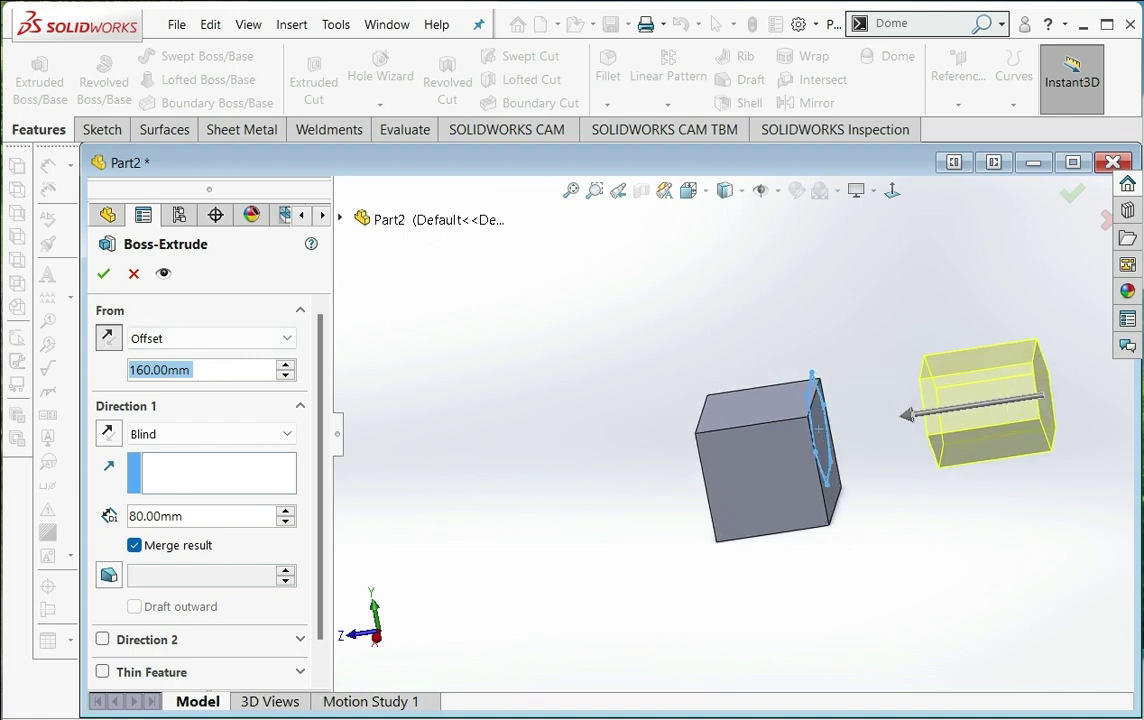
click(108, 338)
click(108, 338)
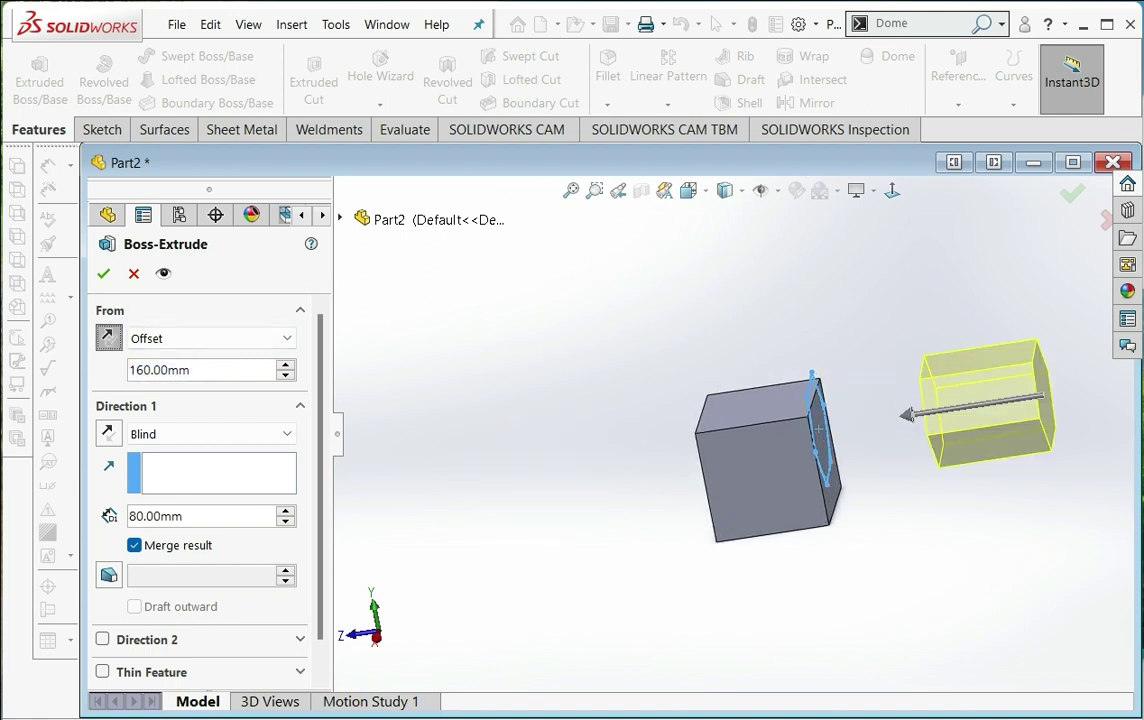
click(286, 364)
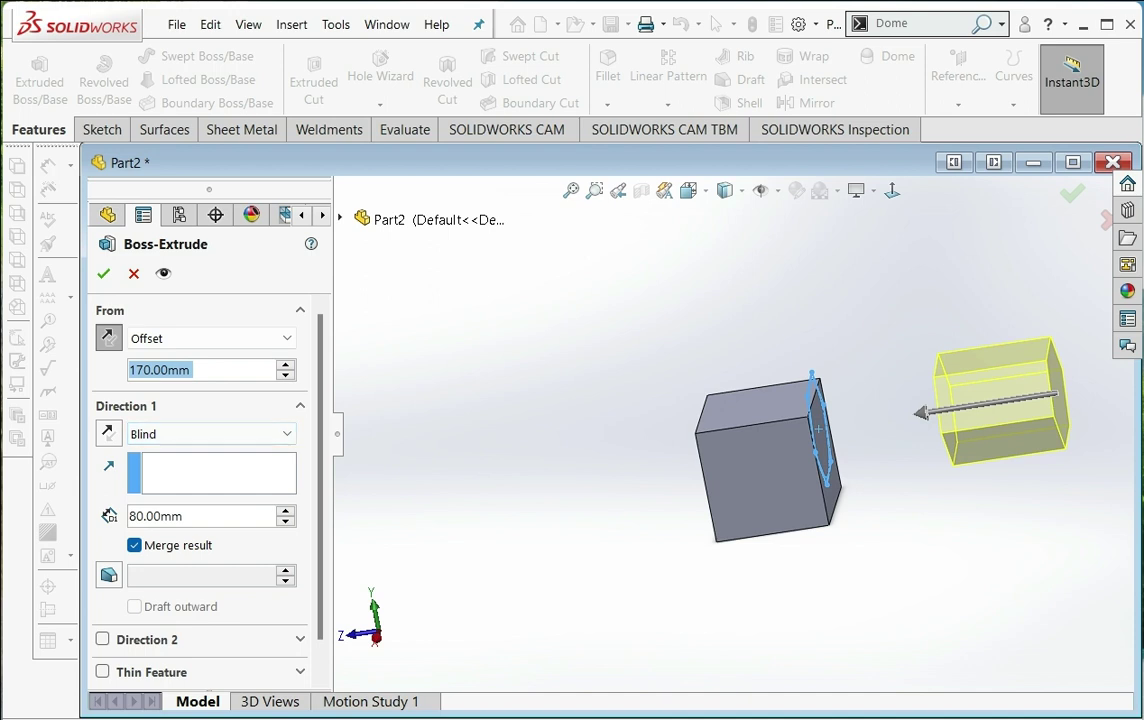
click(103, 273)
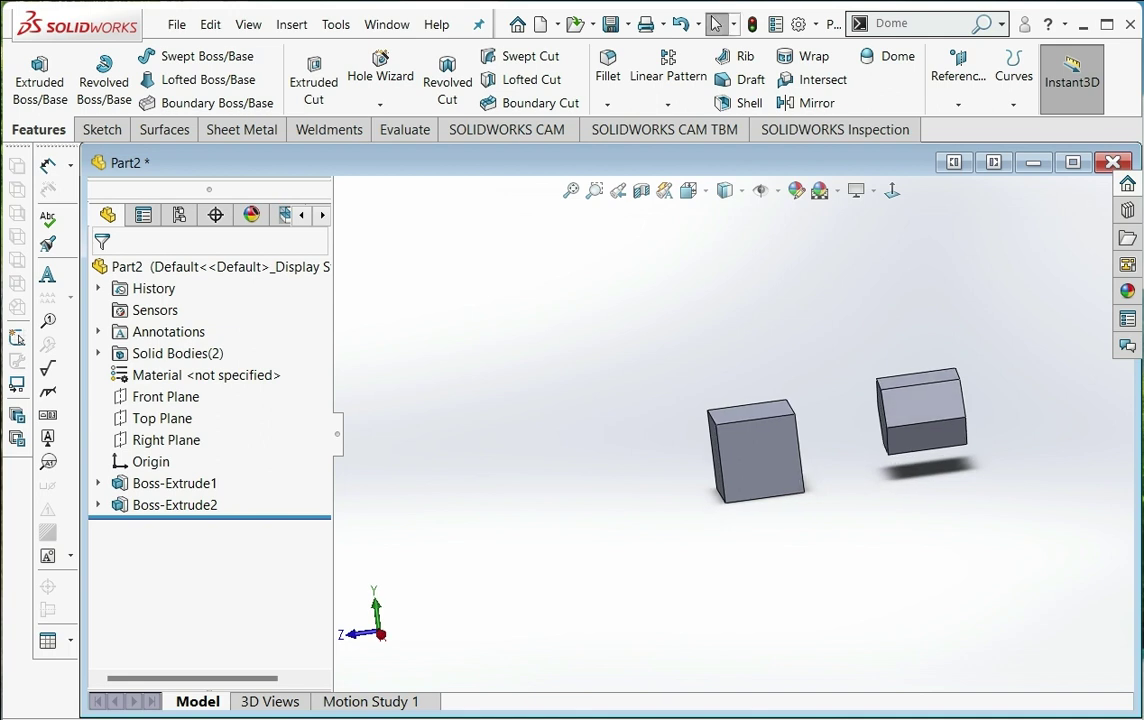
- Fit both blocks in view and search the commands for 'scale'
key(f)
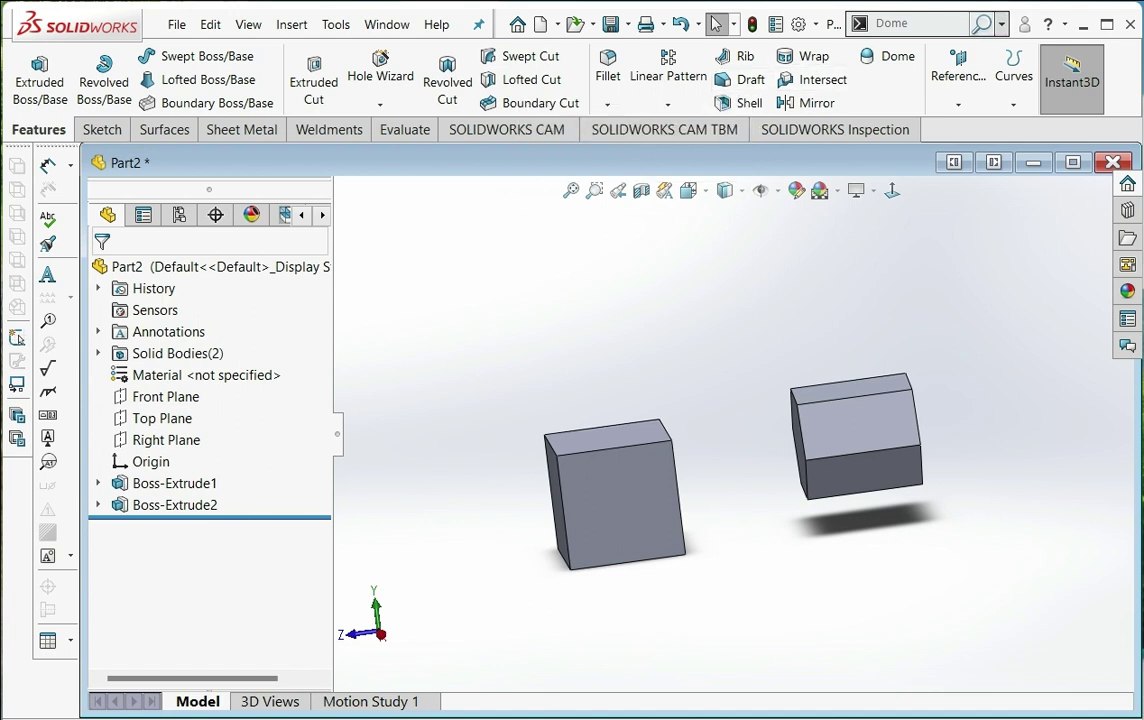
click(862, 23)
click(919, 77)
text(s)
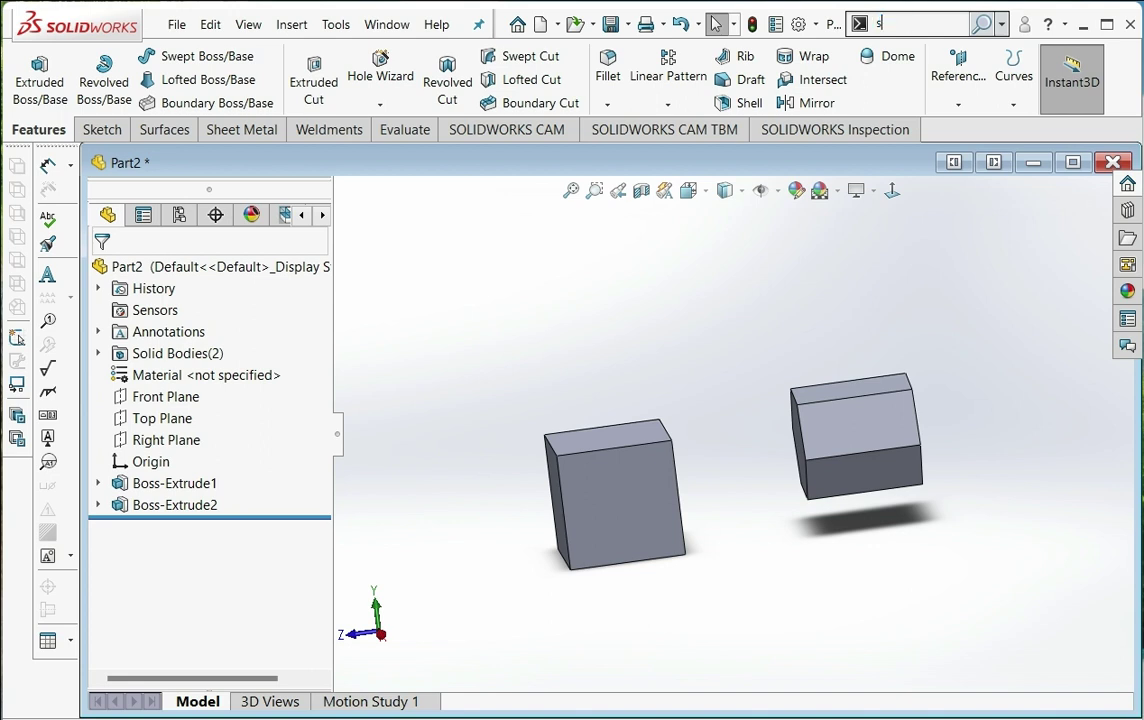
text(cale)
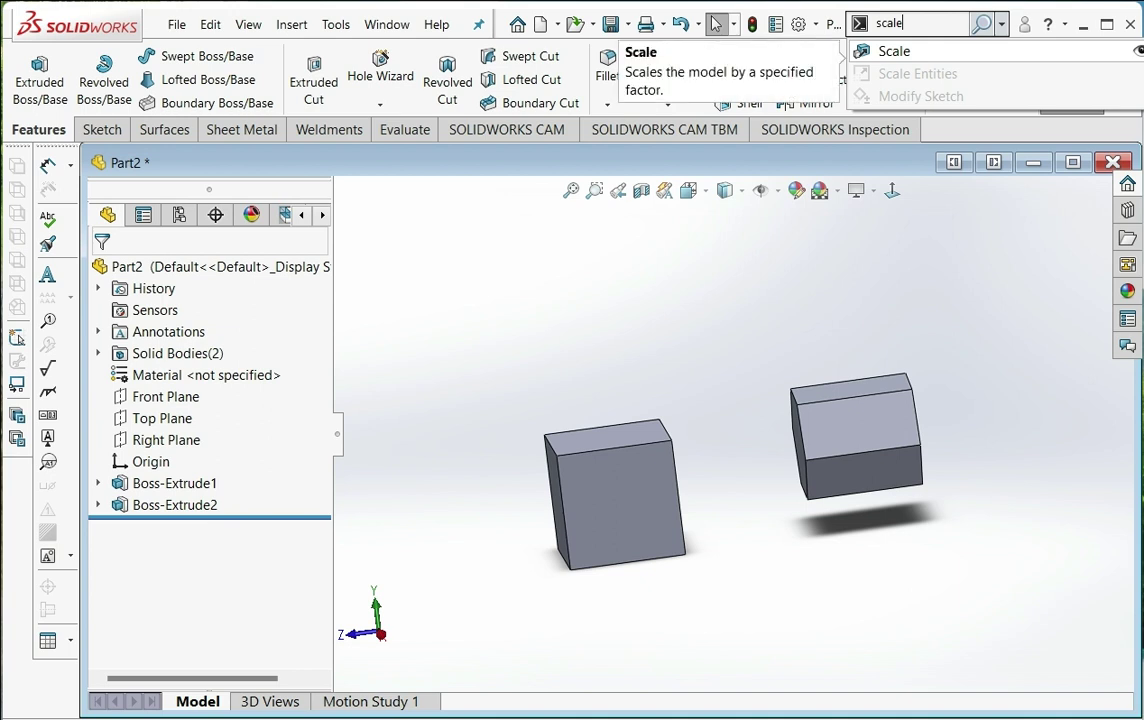
- Open the Scale feature from the Insert menu and select the second block as the body
click(894, 51)
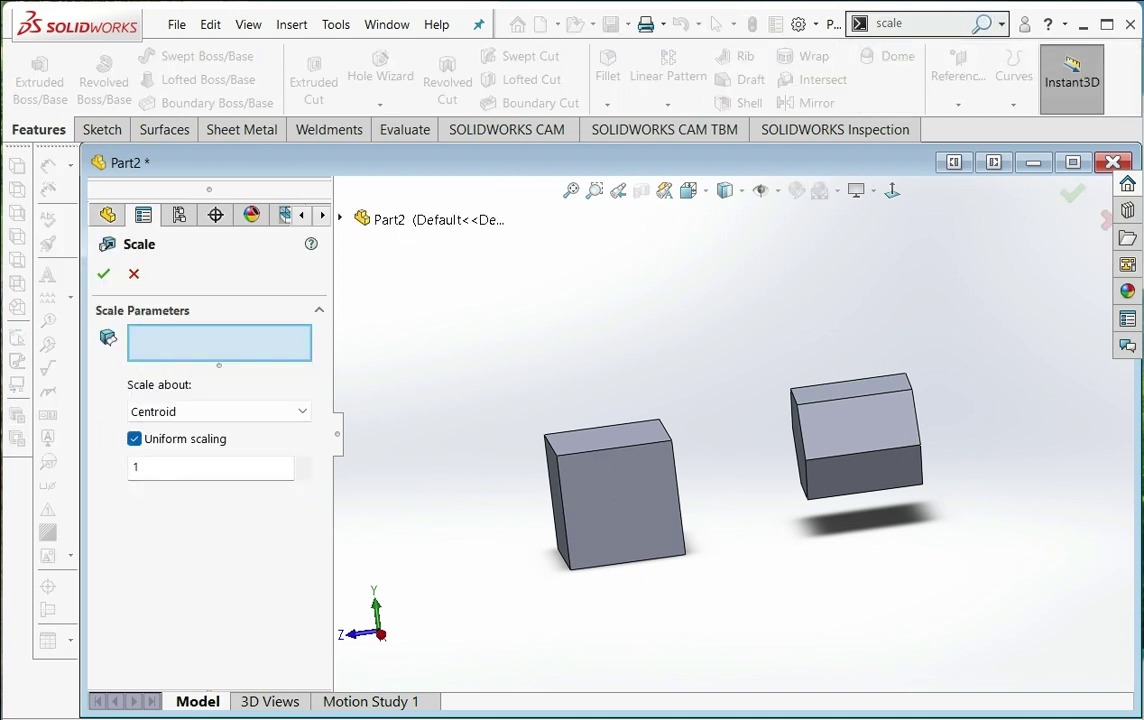
key(Escape)
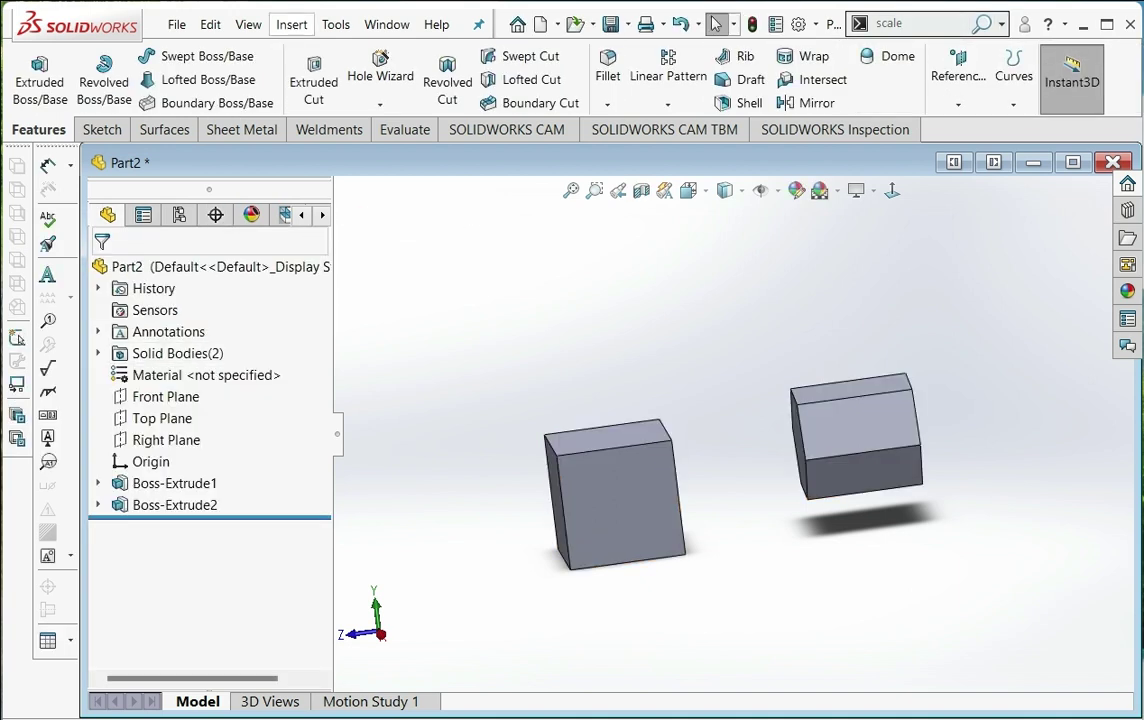
click(292, 24)
mouse_move(326, 67)
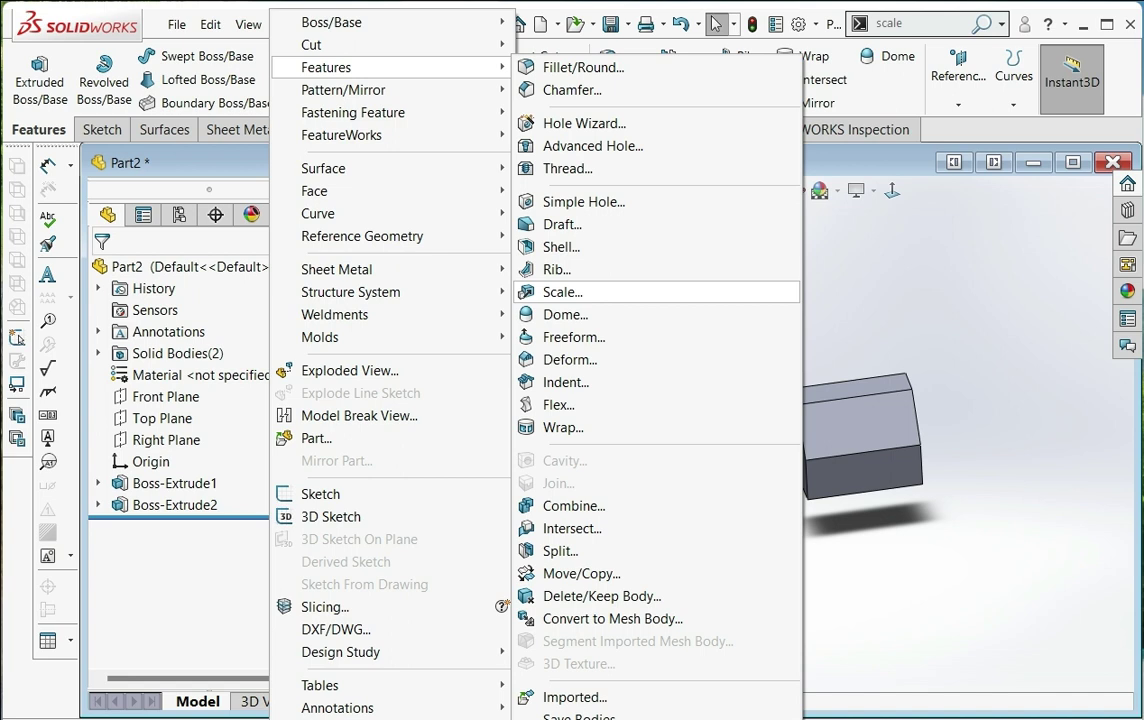
click(562, 291)
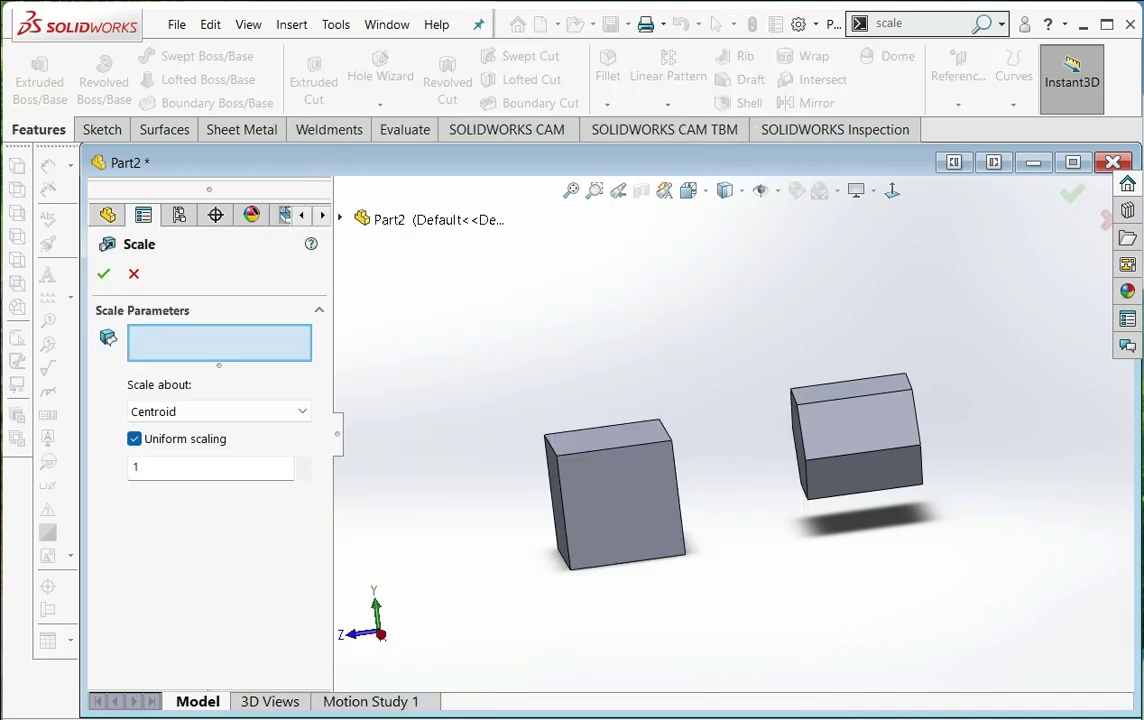
click(850, 440)
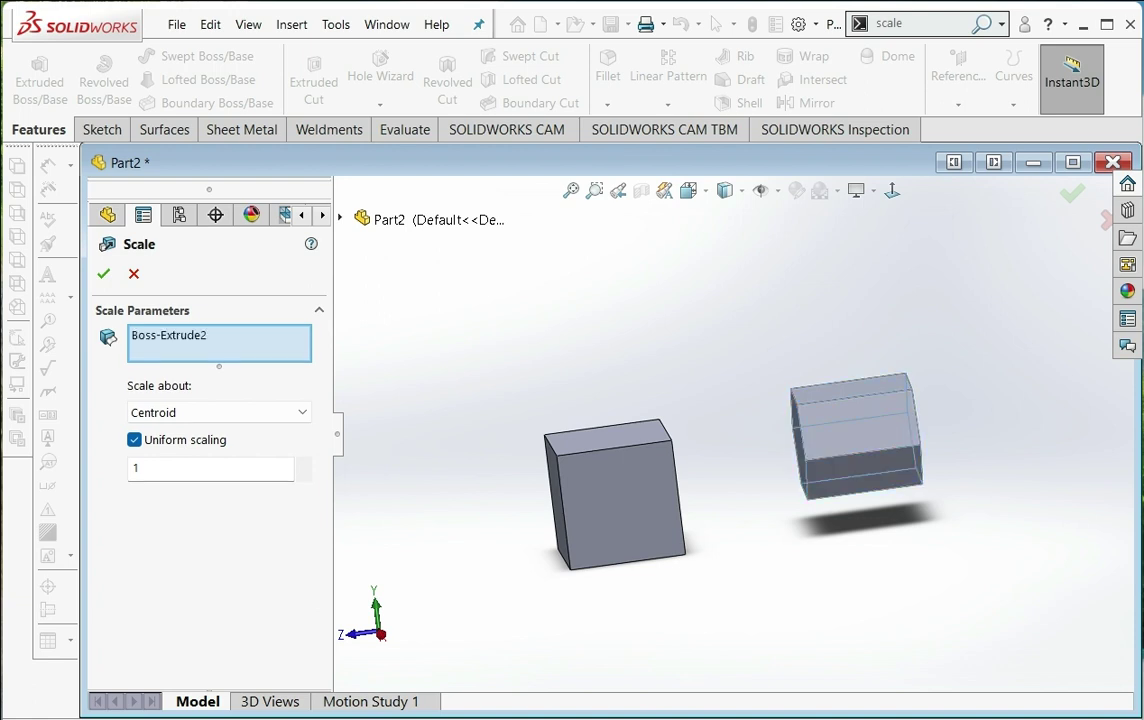
- Set scaling about the Centroid with a uniform scale factor of 5
click(218, 412)
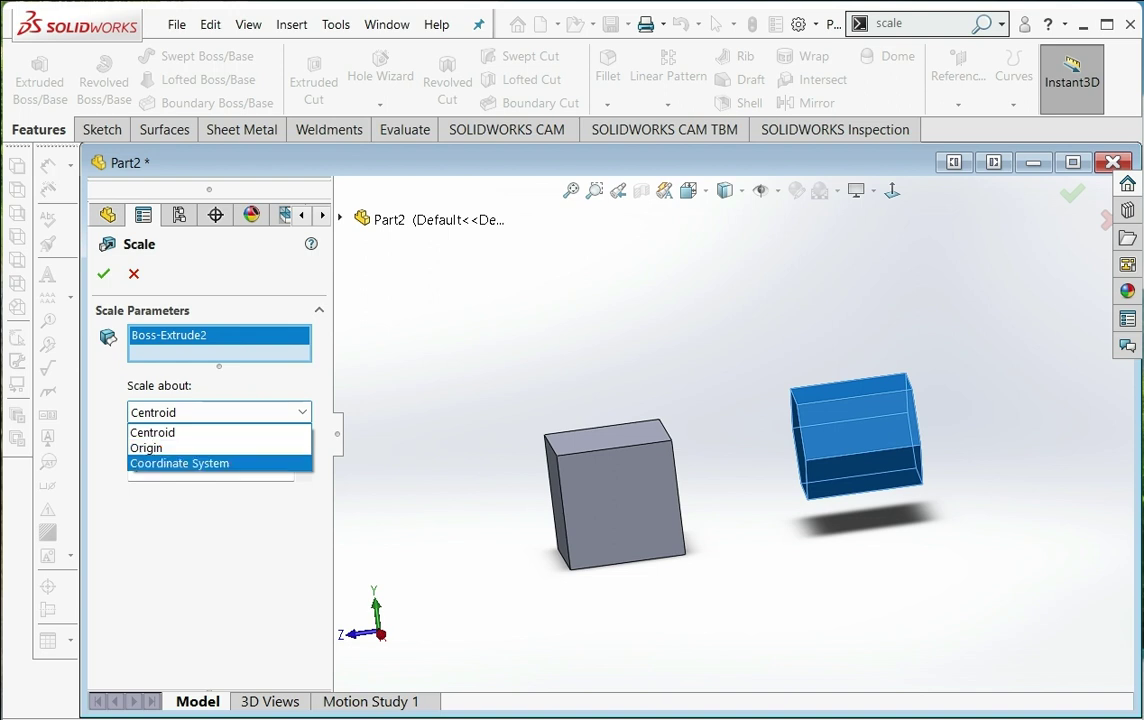
key(Up)
key(Up)
key(Return)
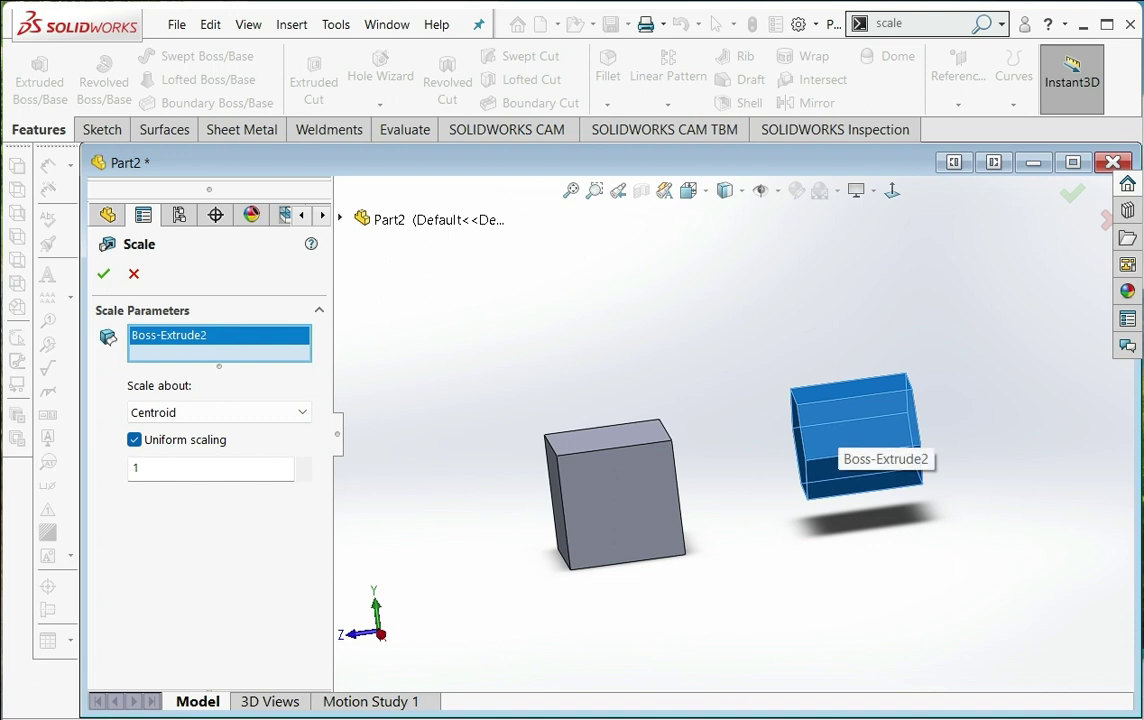
click(218, 412)
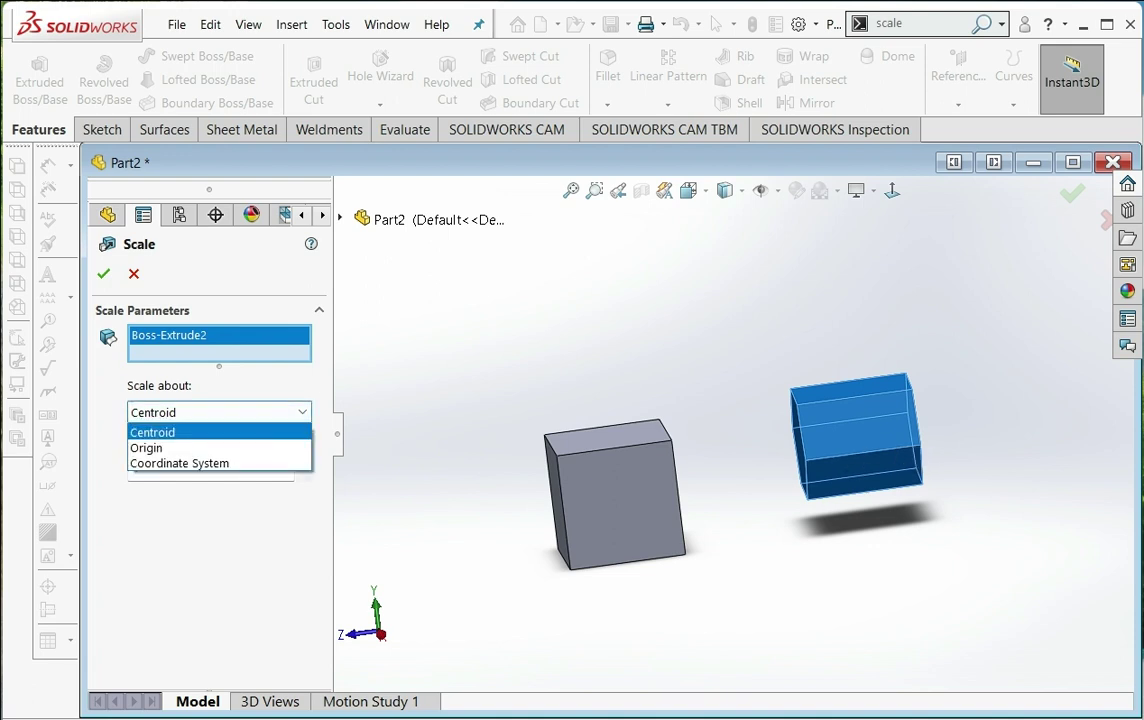
key(Return)
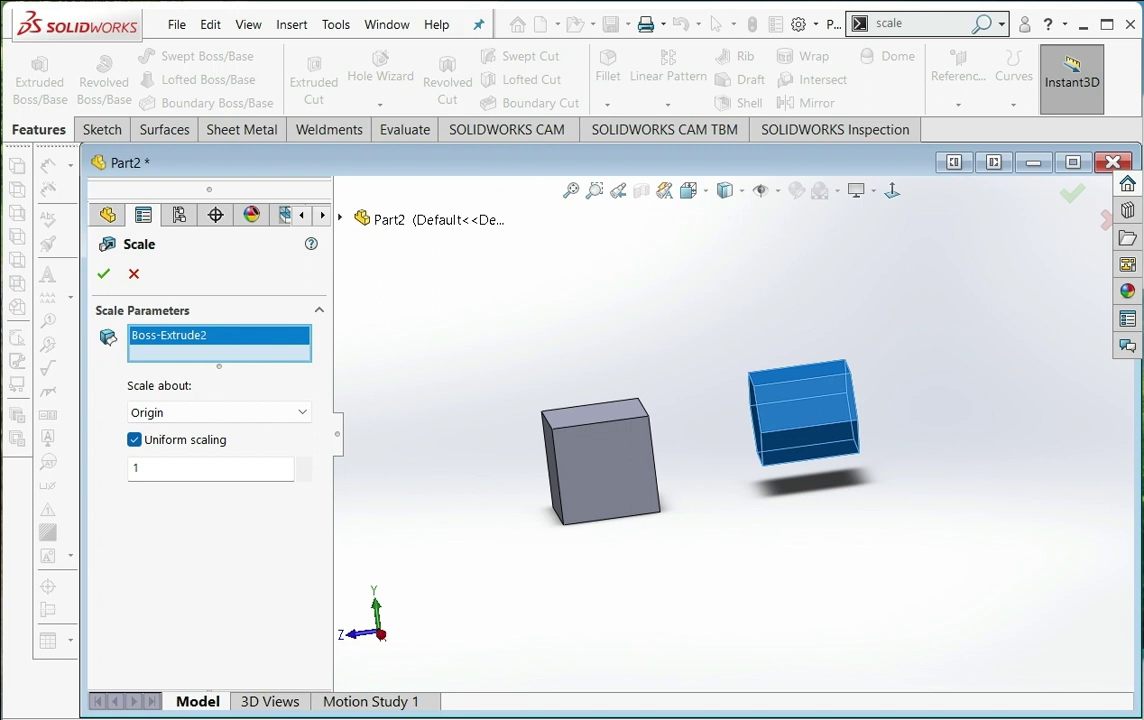
key(alt+Down)
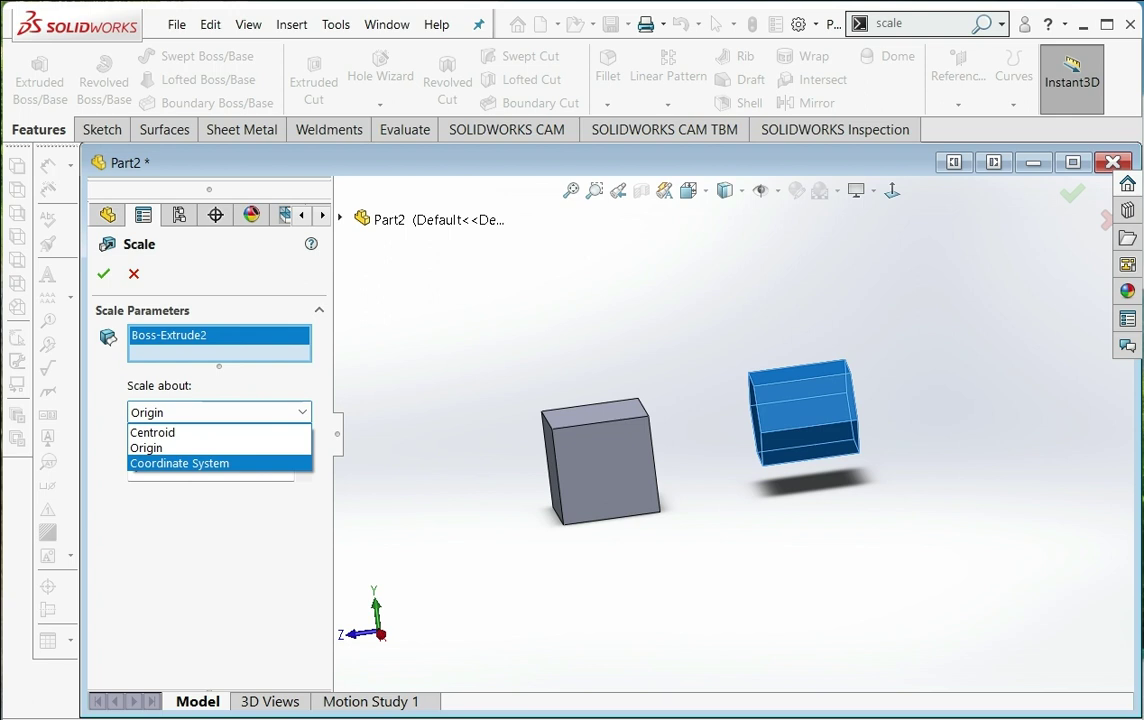
key(Up)
key(Up)
key(Return)
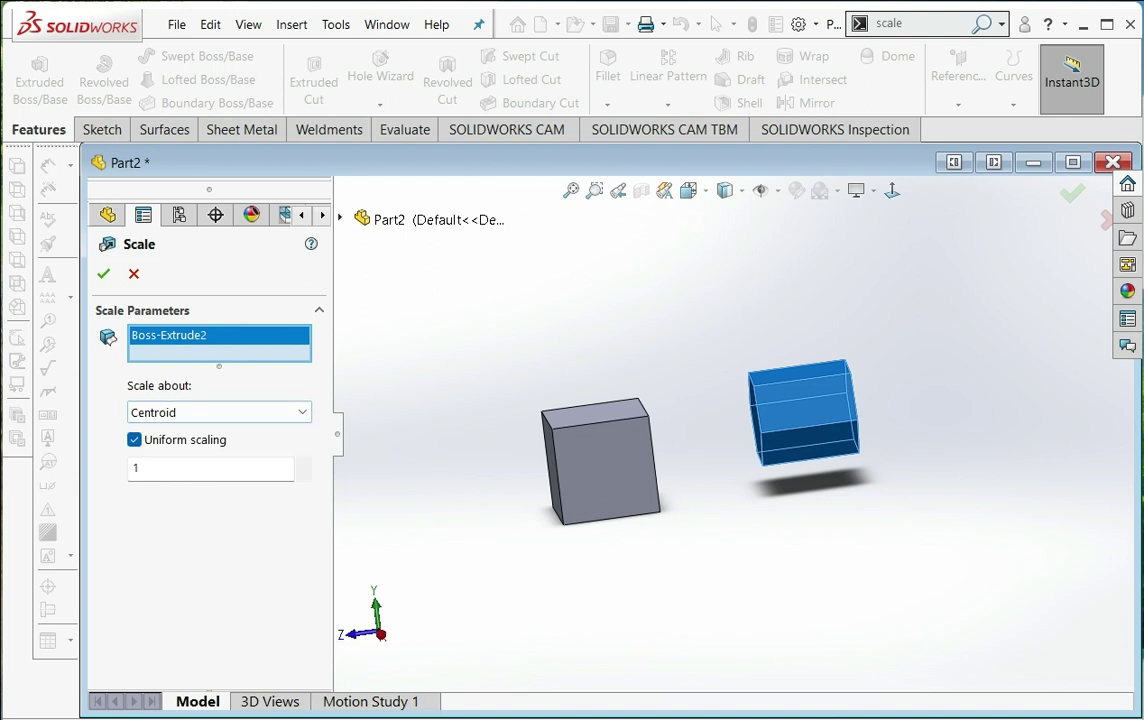
key(alt+Down)
key(Return)
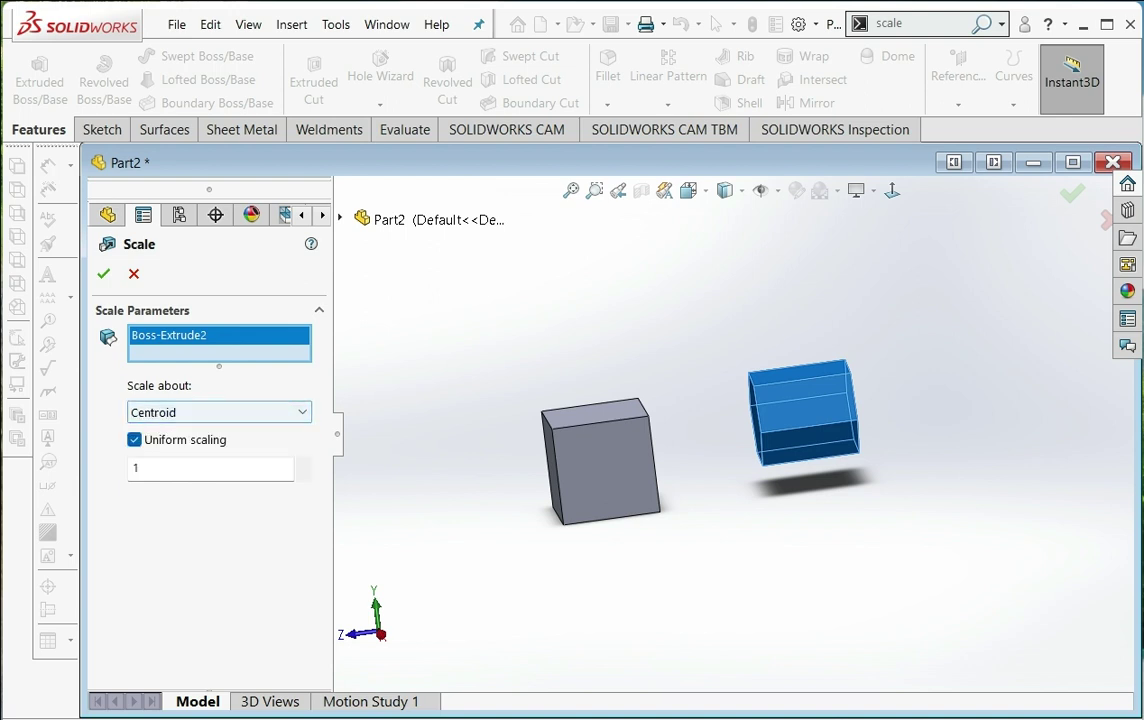
click(210, 468)
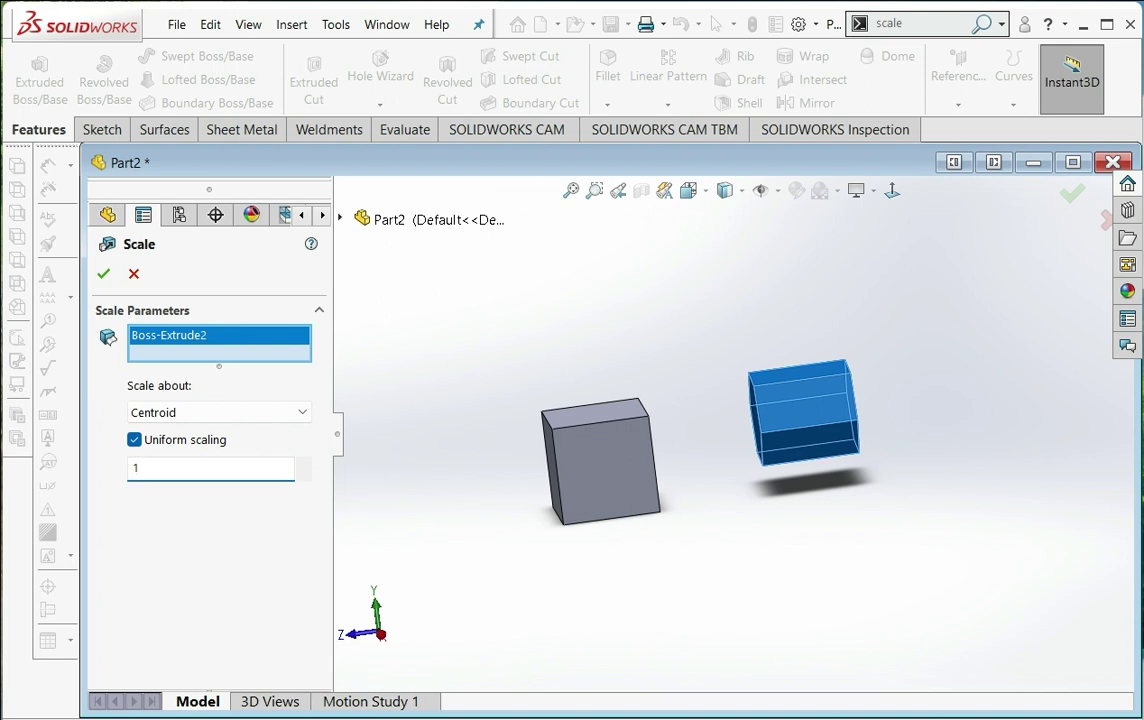
key(BackSpace)
text(5)
- Apply the 5× scale to the second block and inspect the enlarged result
click(103, 274)
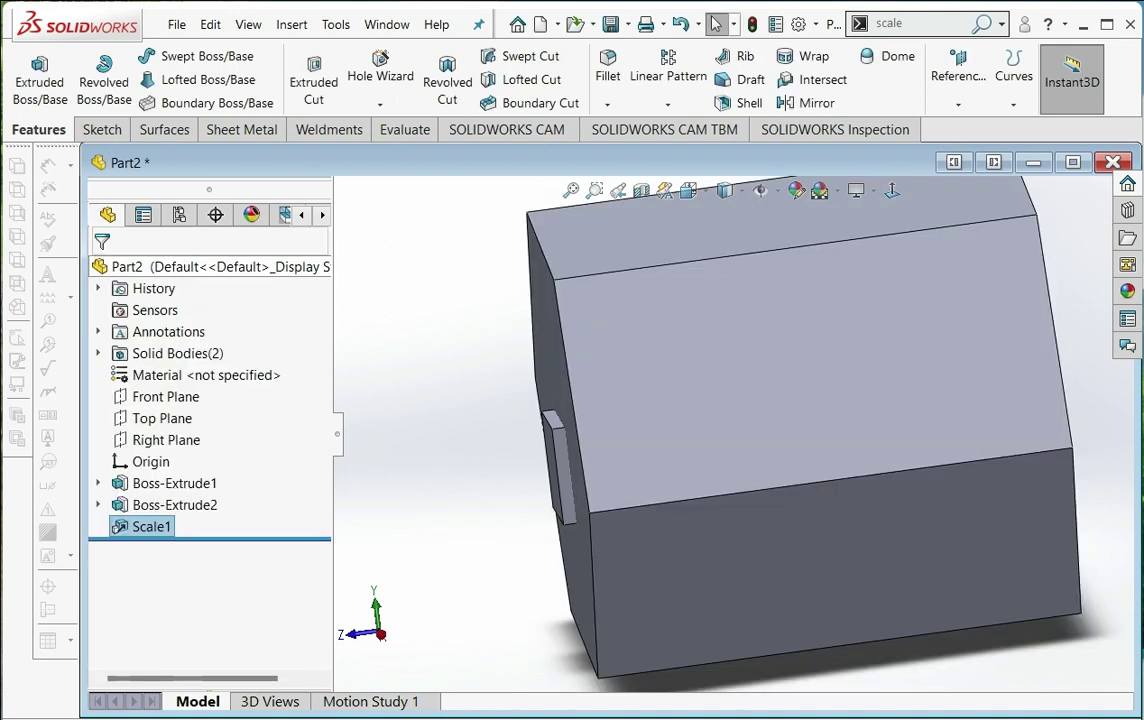
key(f)
key(Right)
key(Right)
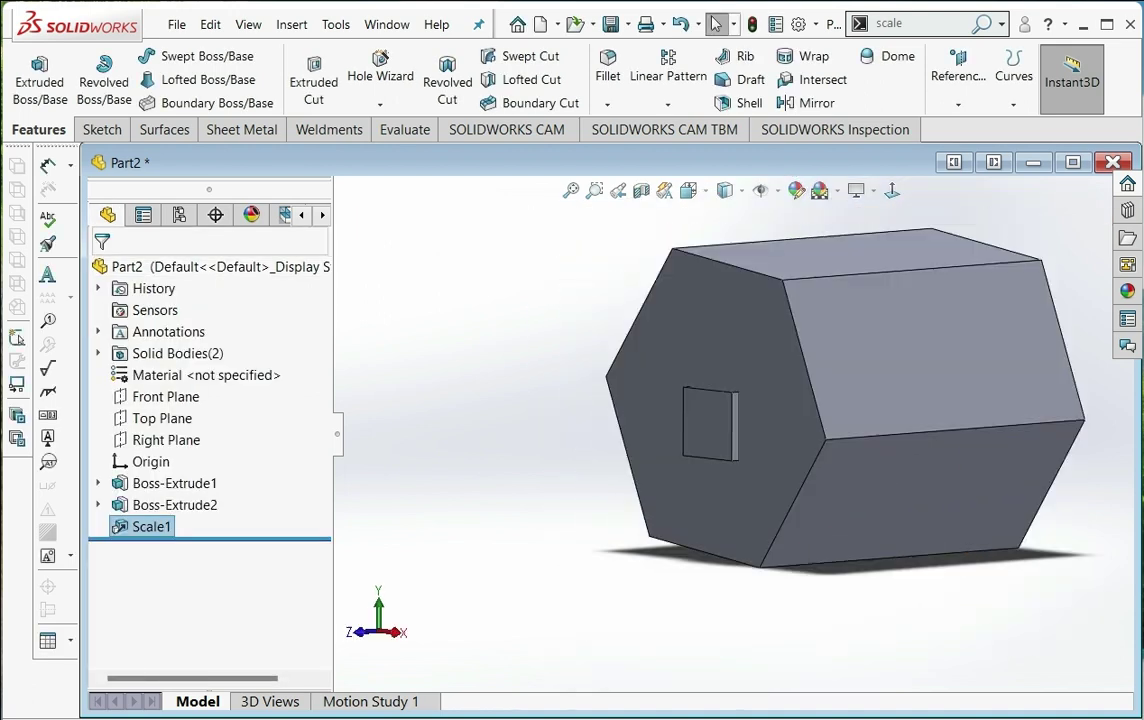
click(705, 420)
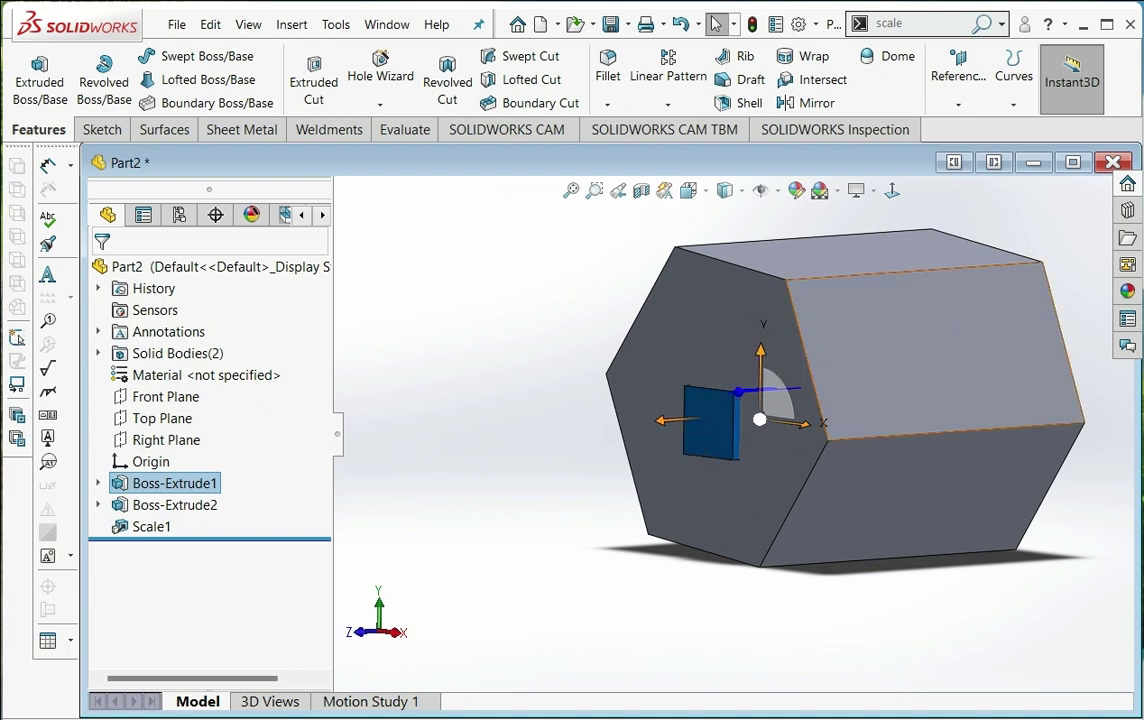
key(Left)
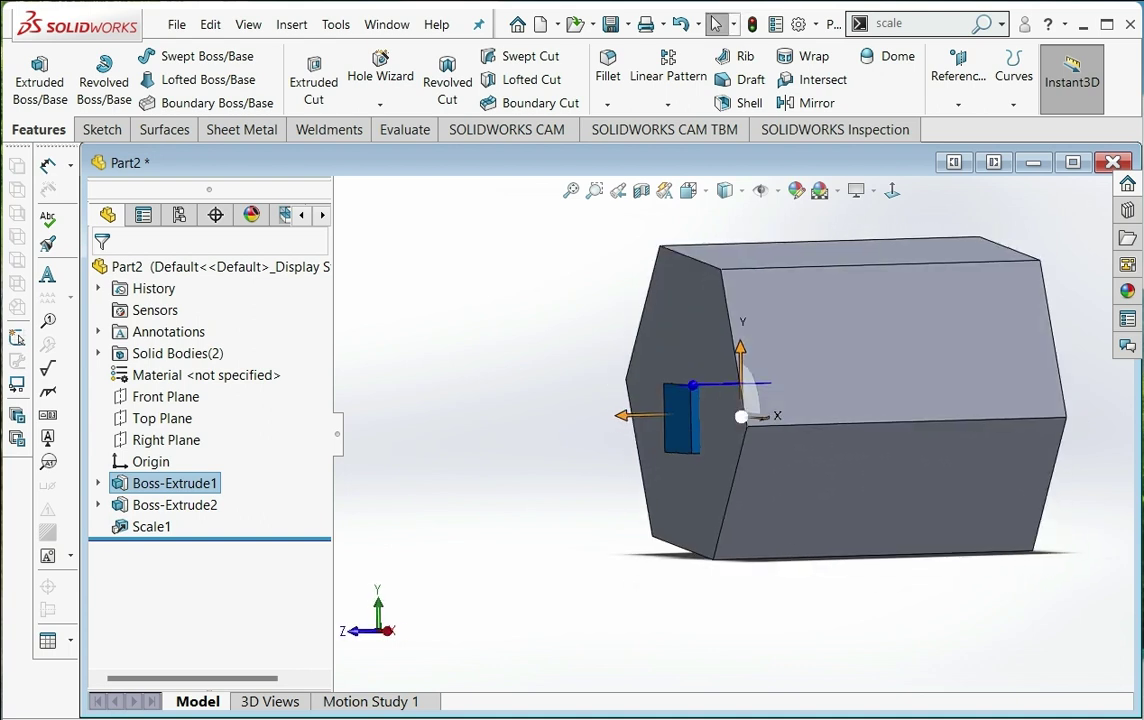
- Edit Scale1 to use a scale factor of 3 instead of 5
right_click(150, 526)
click(185, 437)
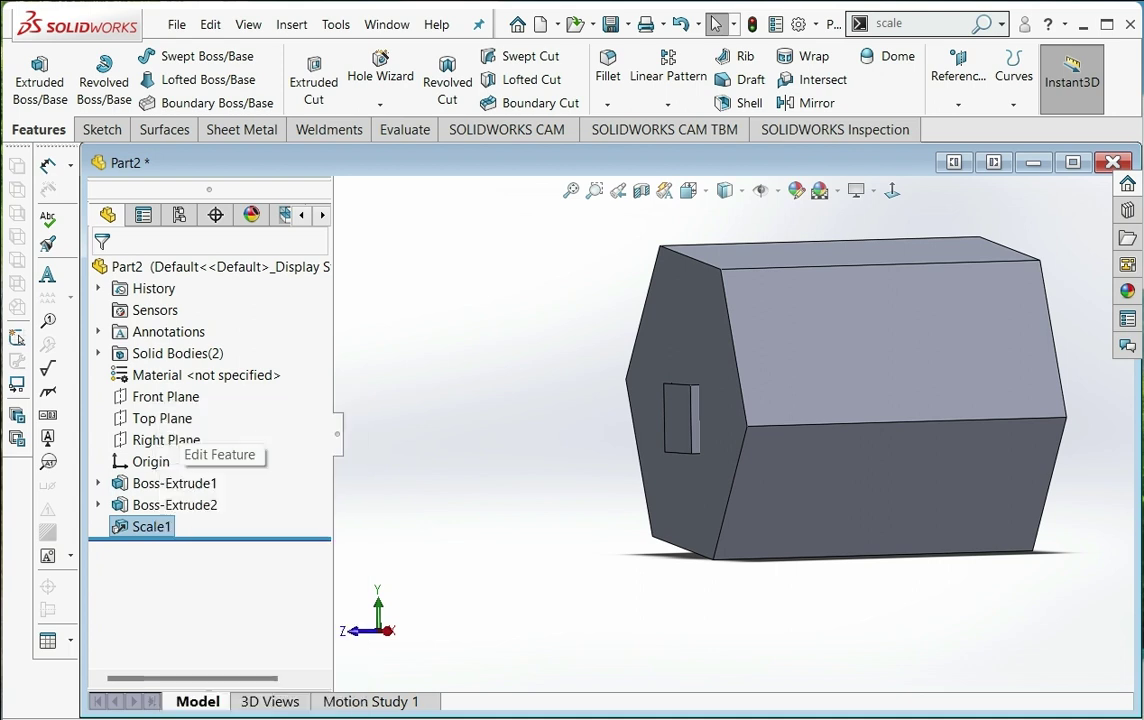
double_click(136, 468)
text(3)
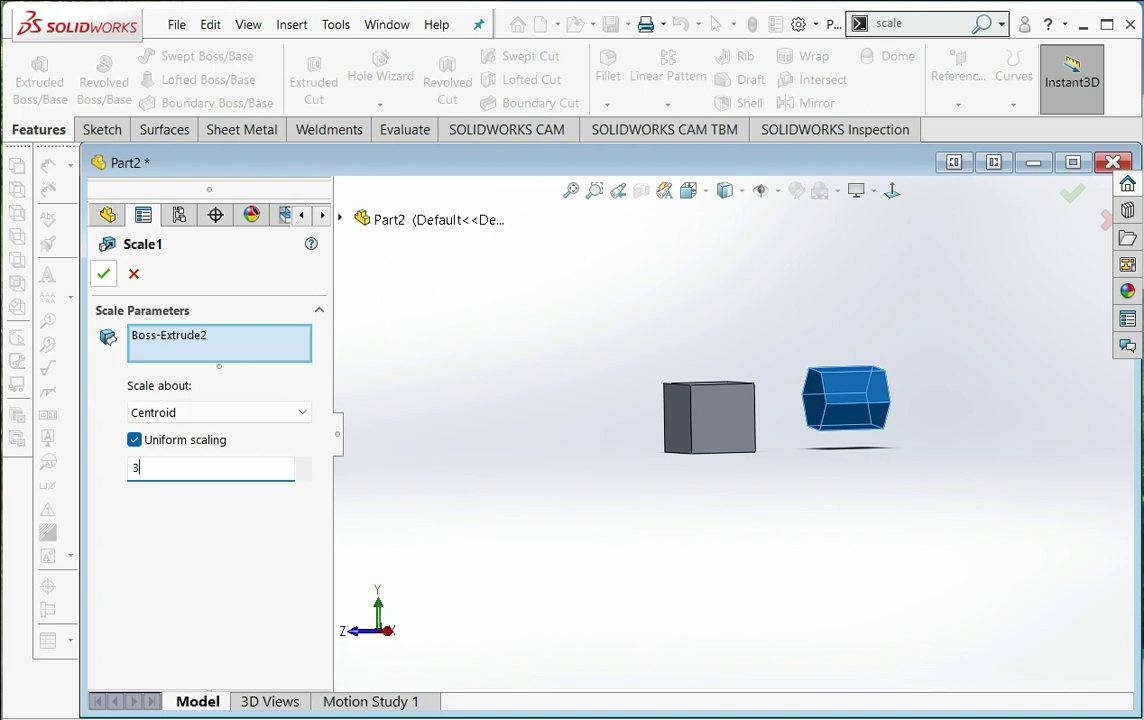
click(103, 273)
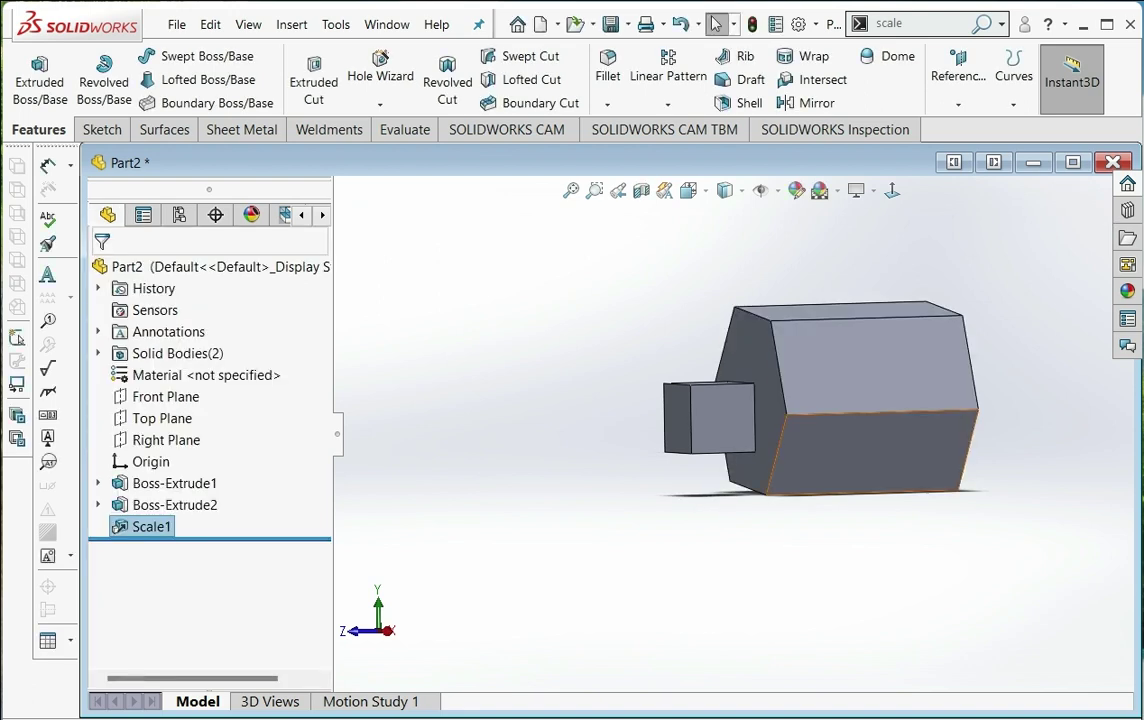
middle_drag(780, 400, 810, 414)
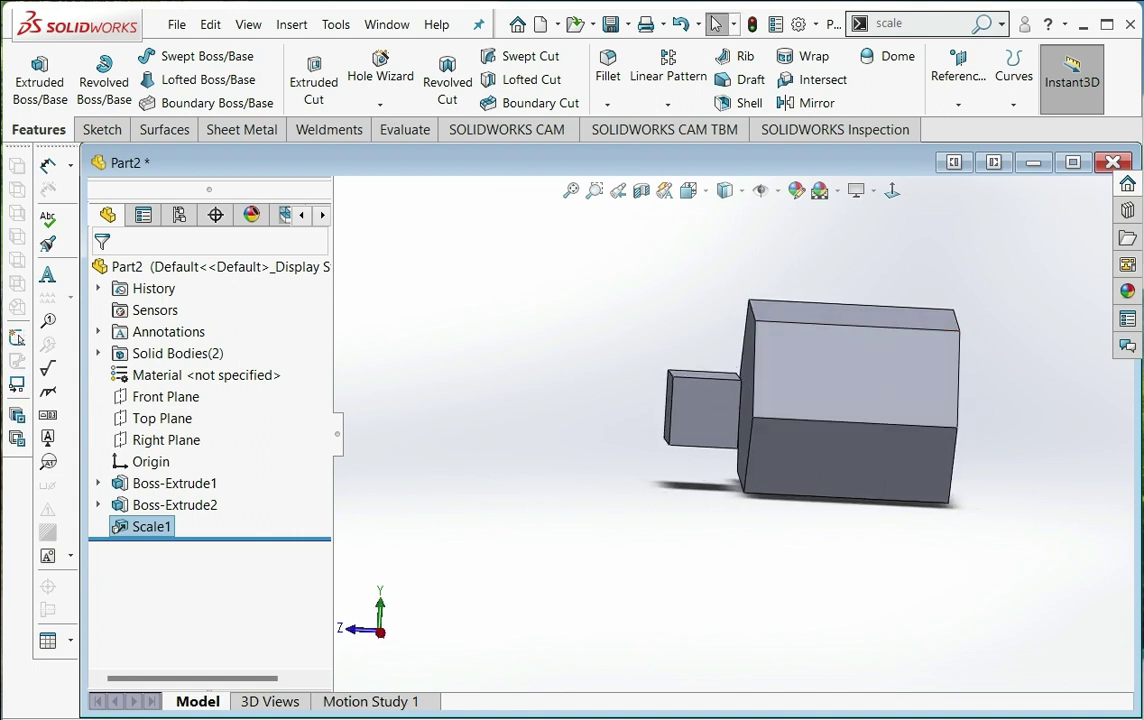
- Change the Scale1 factor to 0.5, review the shrunken block, and close the part
right_click(140, 526)
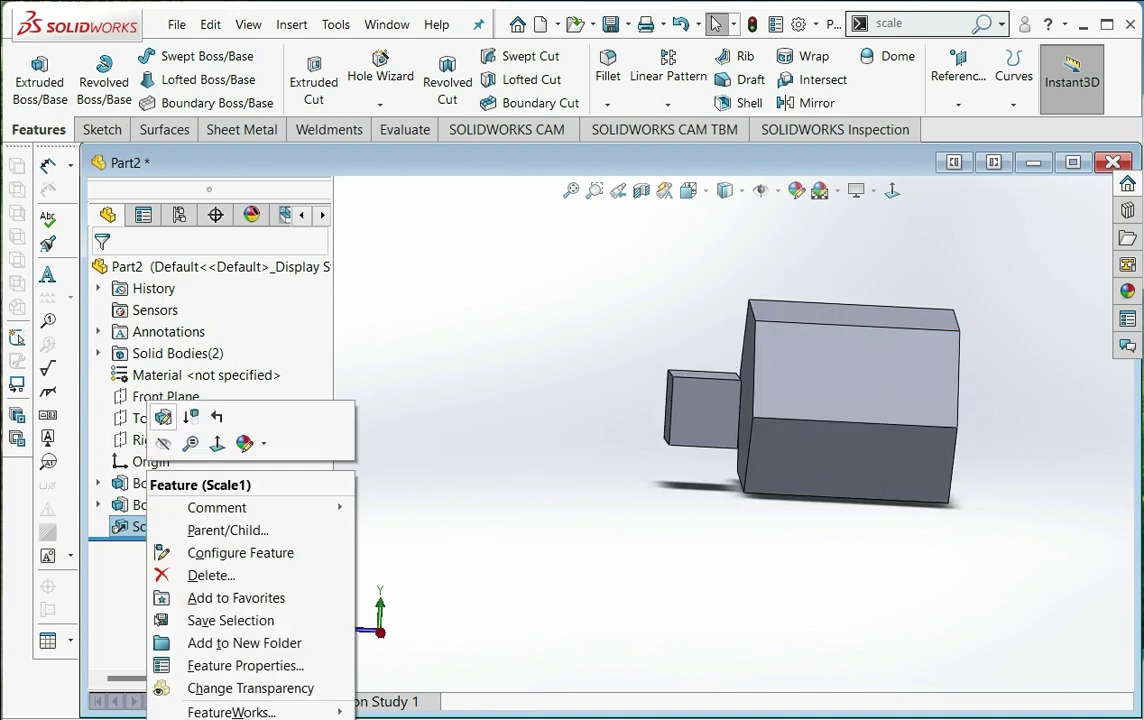
click(163, 417)
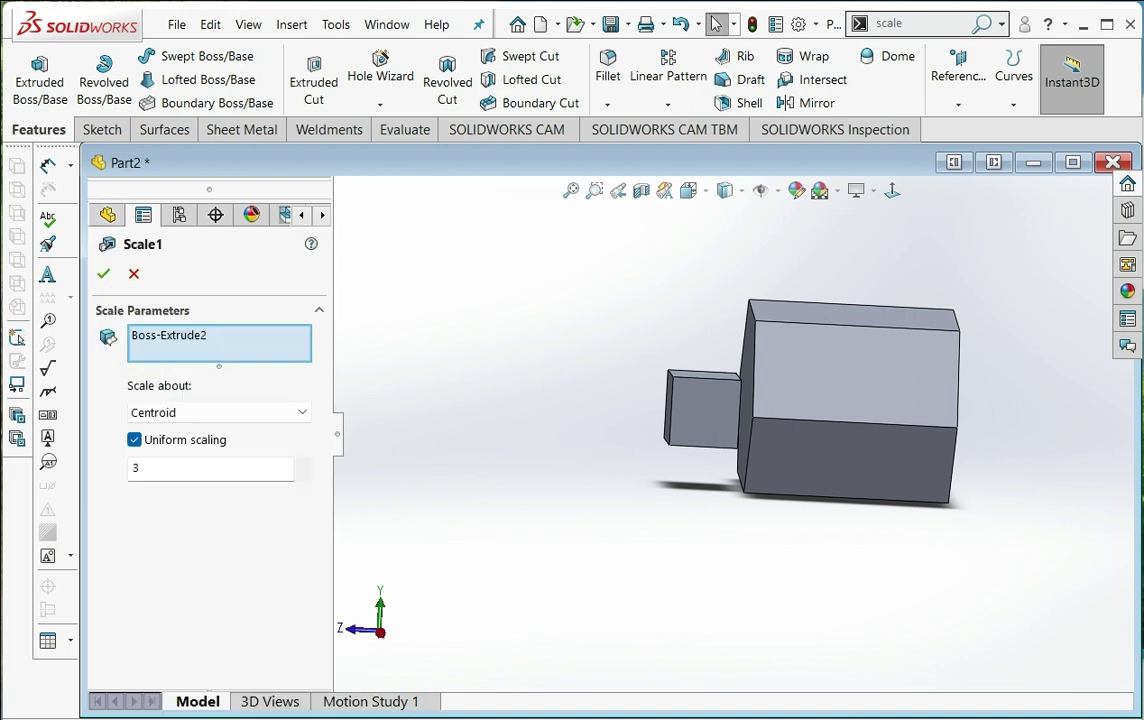
double_click(136, 468)
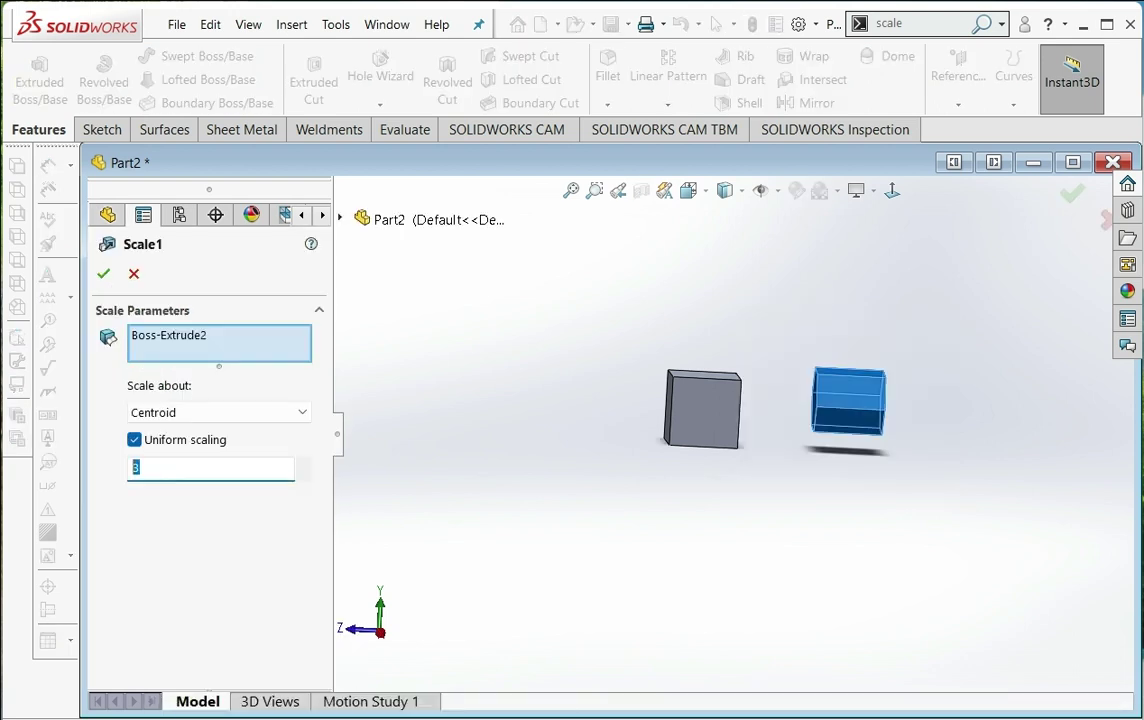
text(0.5)
click(103, 273)
scroll(808, 440, down, 2)
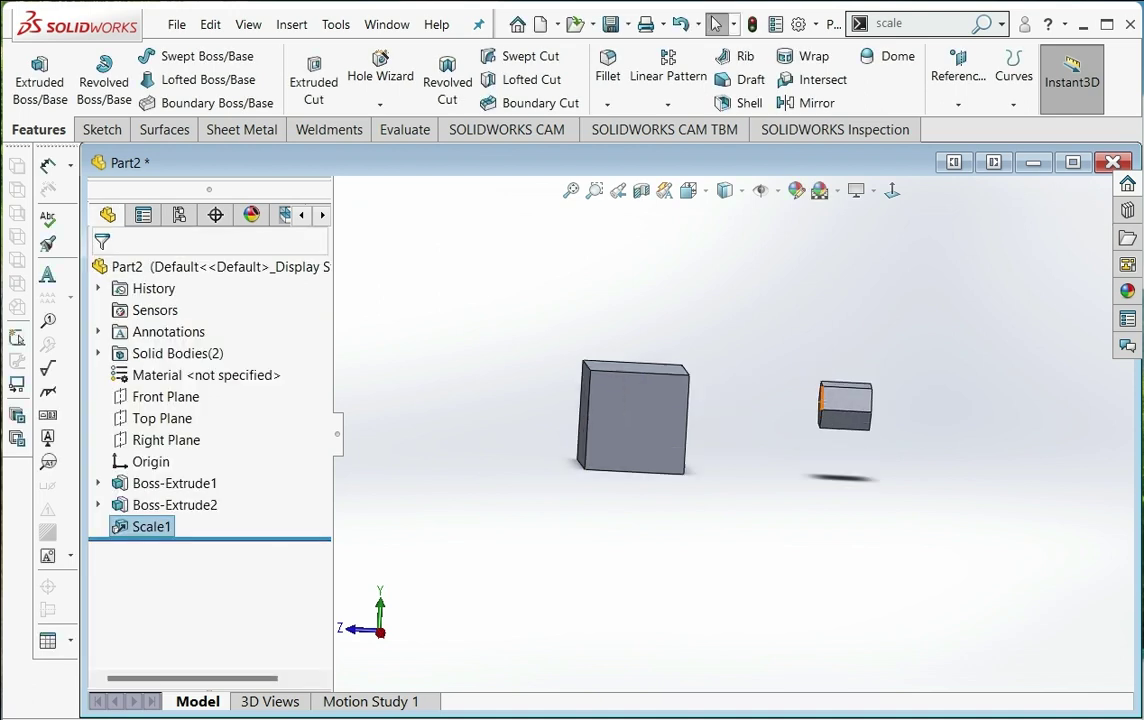
scroll(808, 440, down, 2)
middle_drag(808, 440, 535, 440)
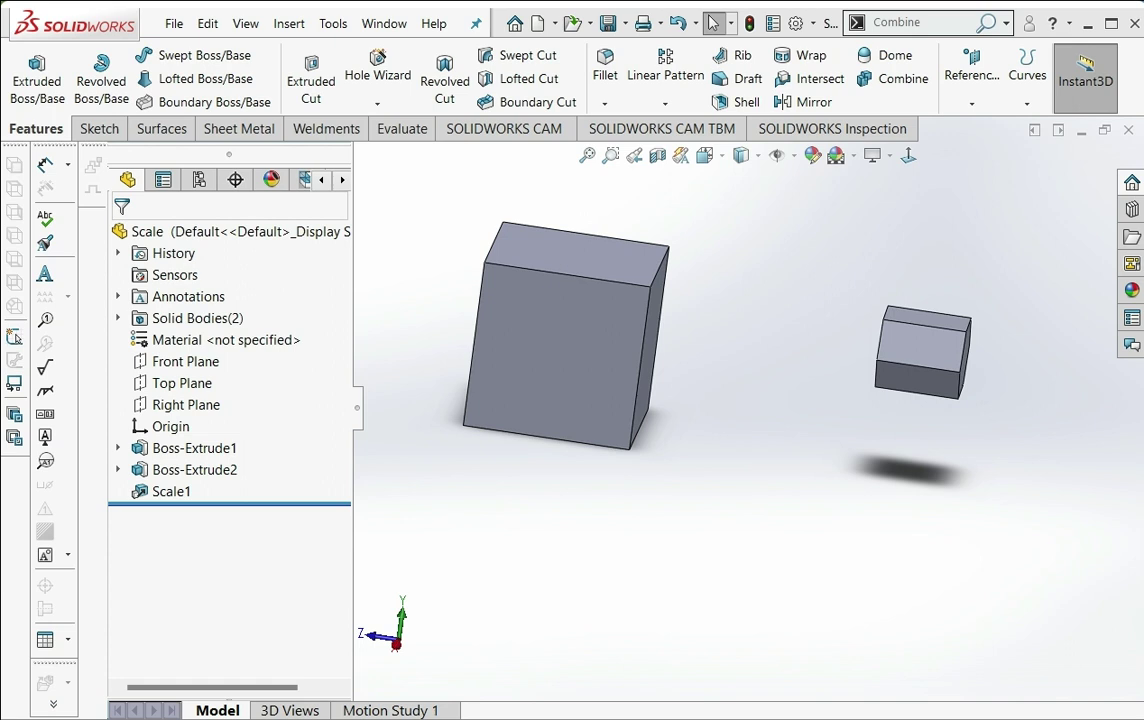
key(ctrl+w)
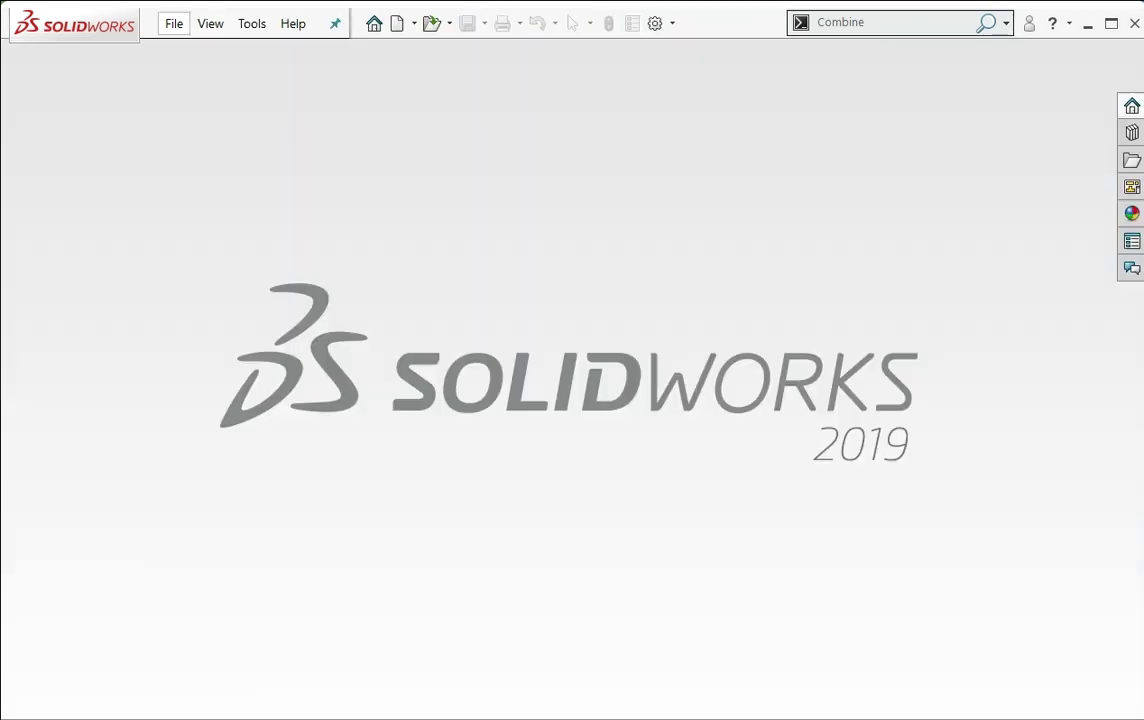
- Create a new part and start a sketch on its Front Plane
click(174, 23)
key(ctrl+n)
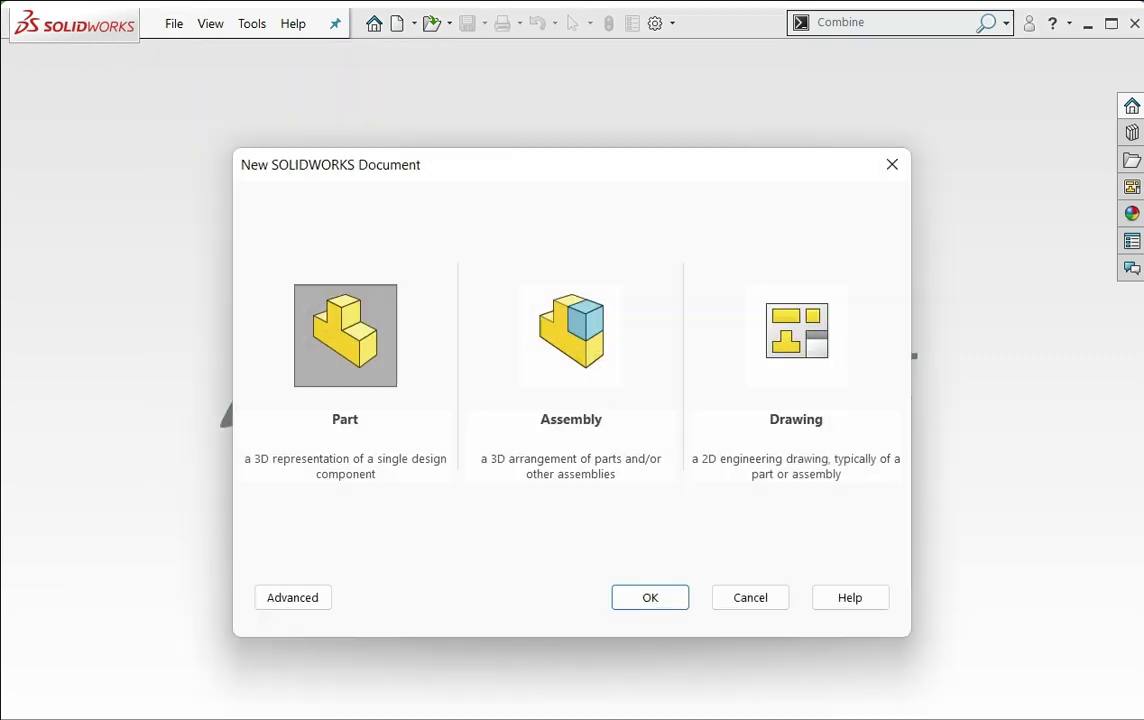
key(Return)
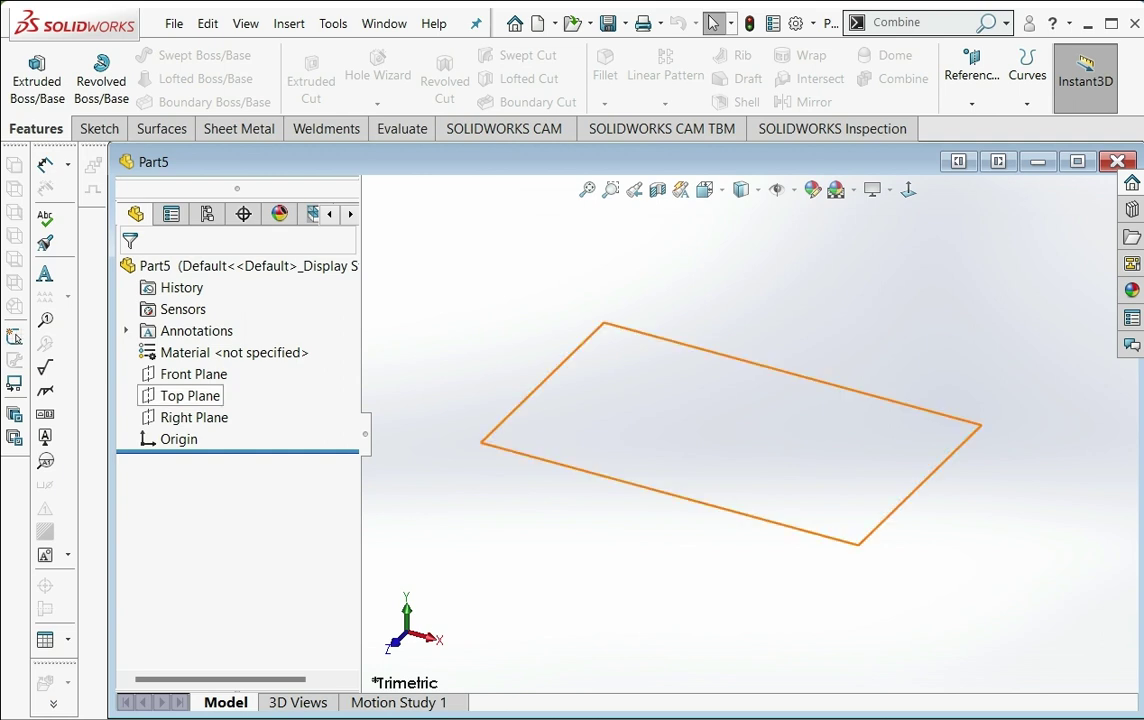
click(193, 374)
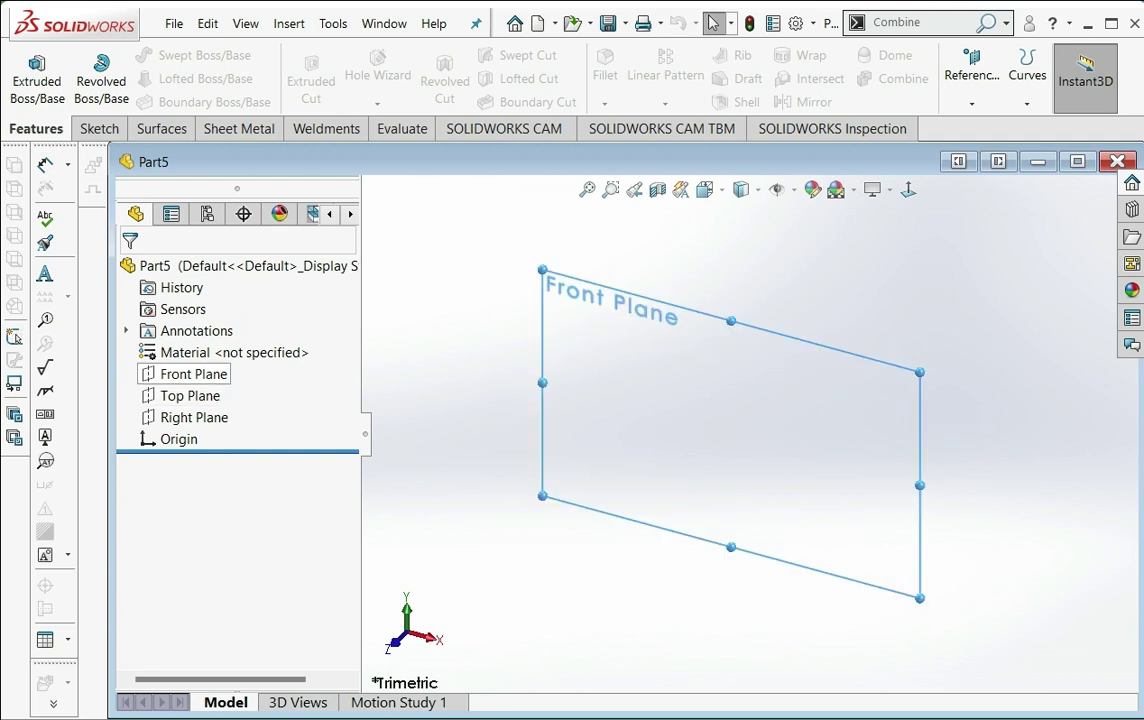
right_click(200, 374)
click(218, 348)
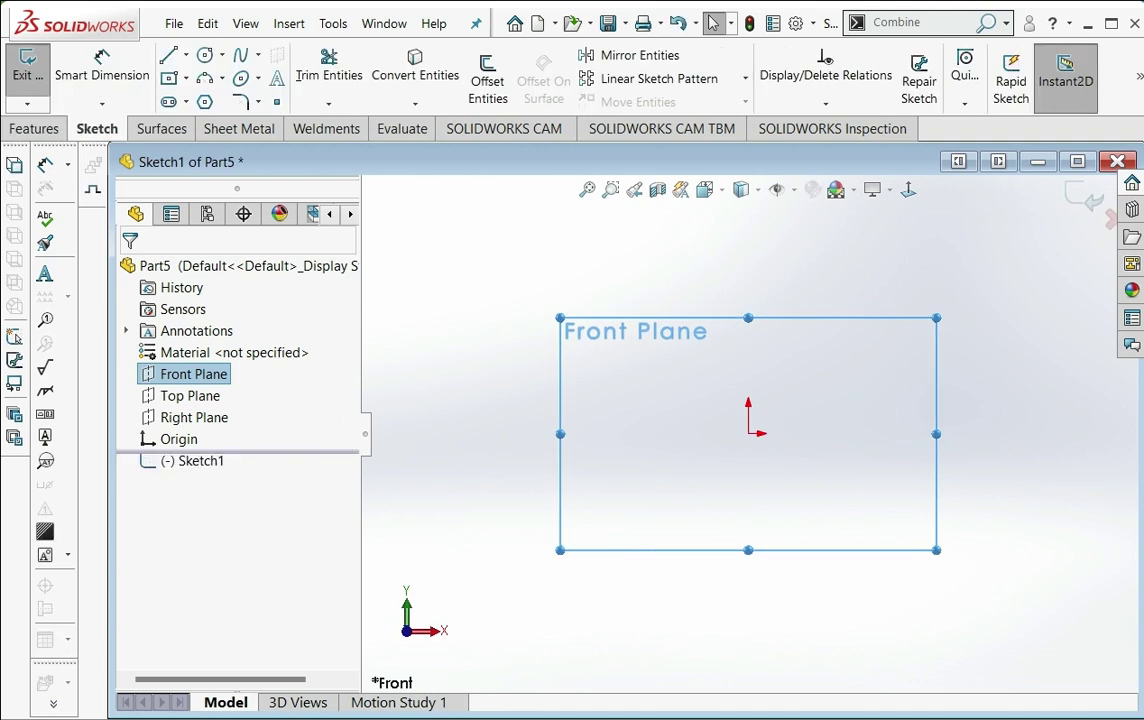
- Draw a vertical three-point arc bulging left and offset it 20 mm with capped ends
click(205, 78)
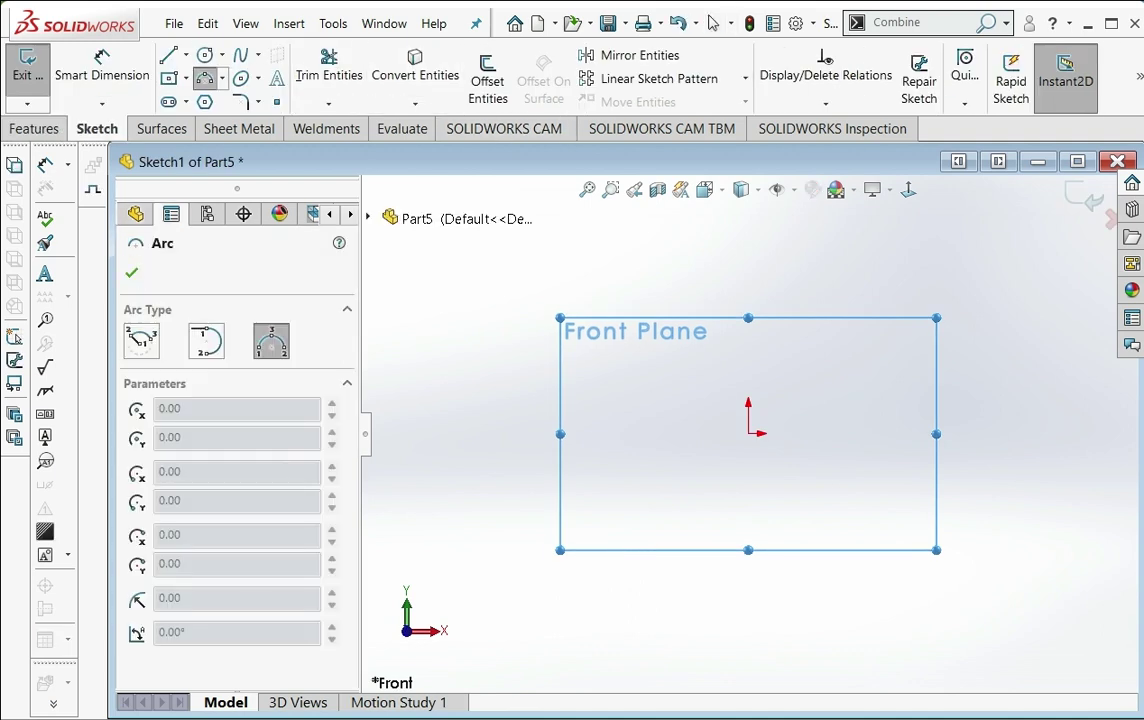
drag(748, 310, 748, 548)
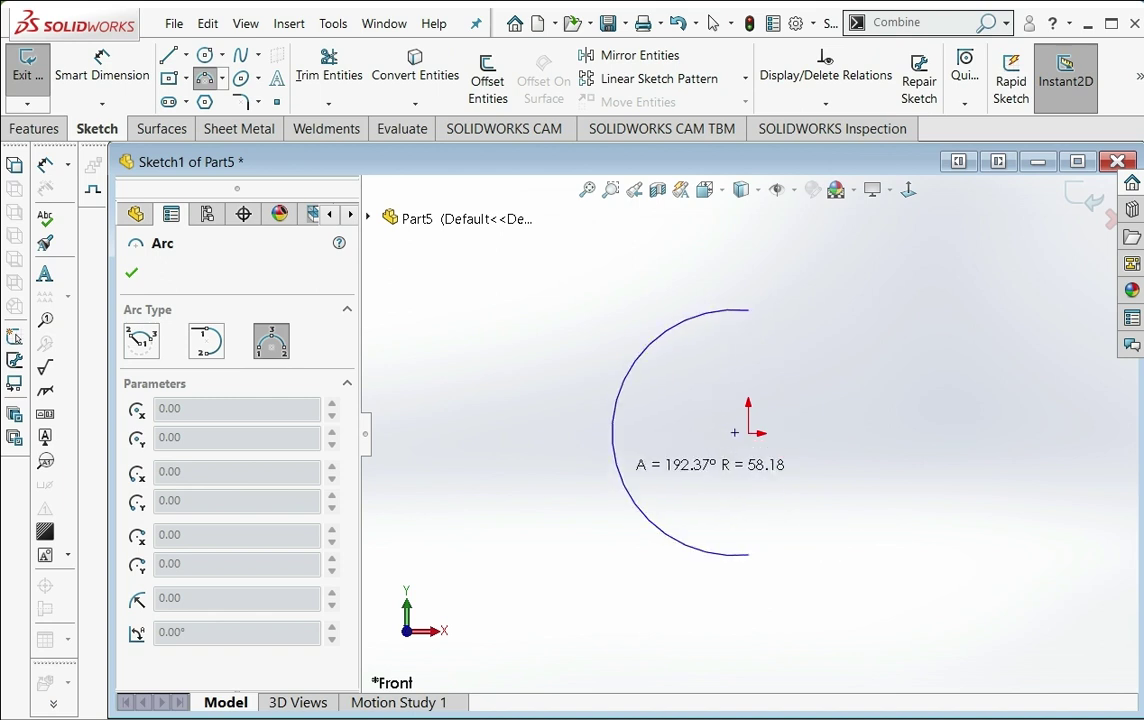
click(715, 432)
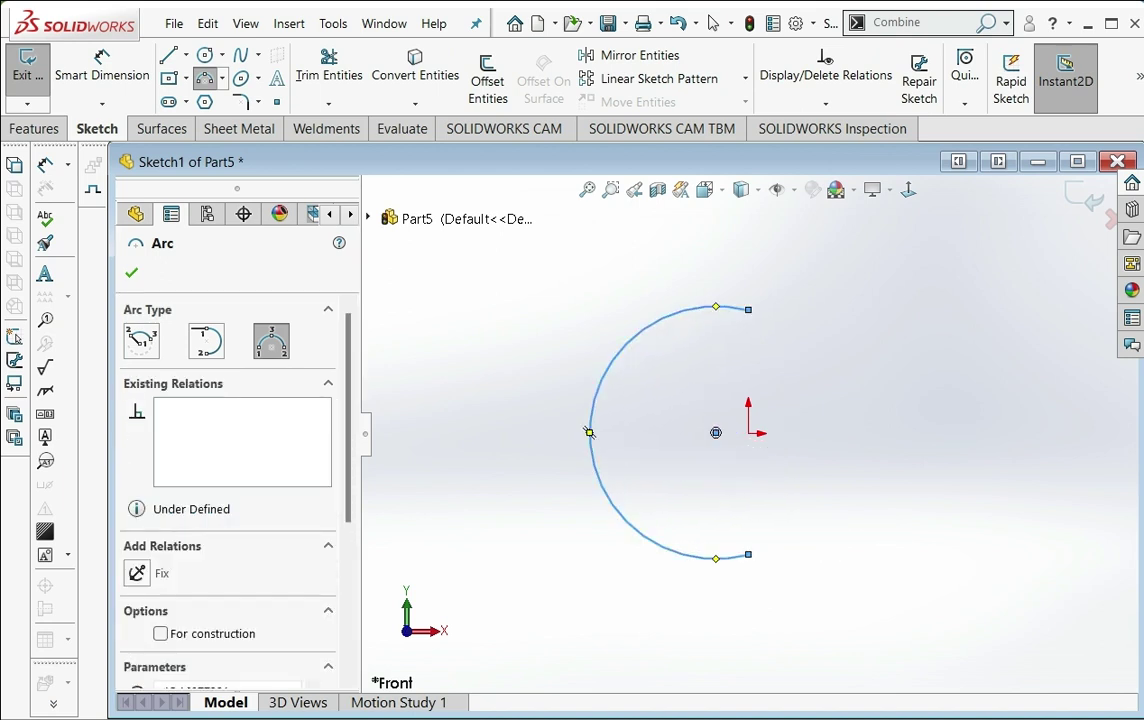
click(131, 272)
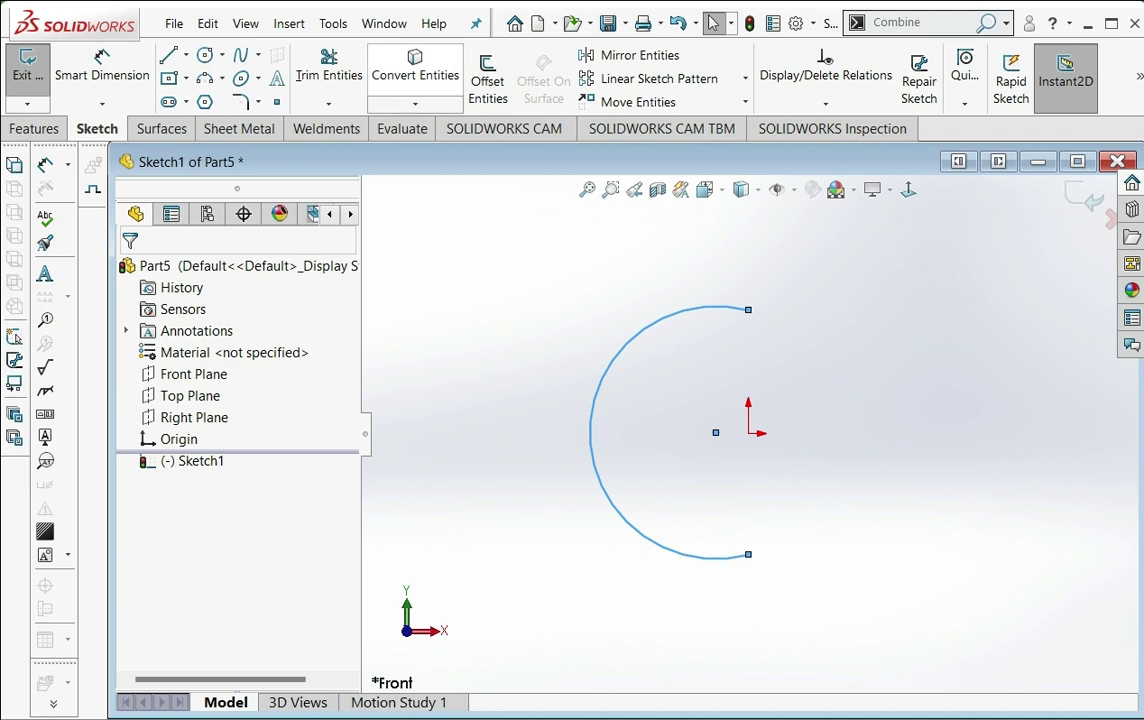
click(487, 75)
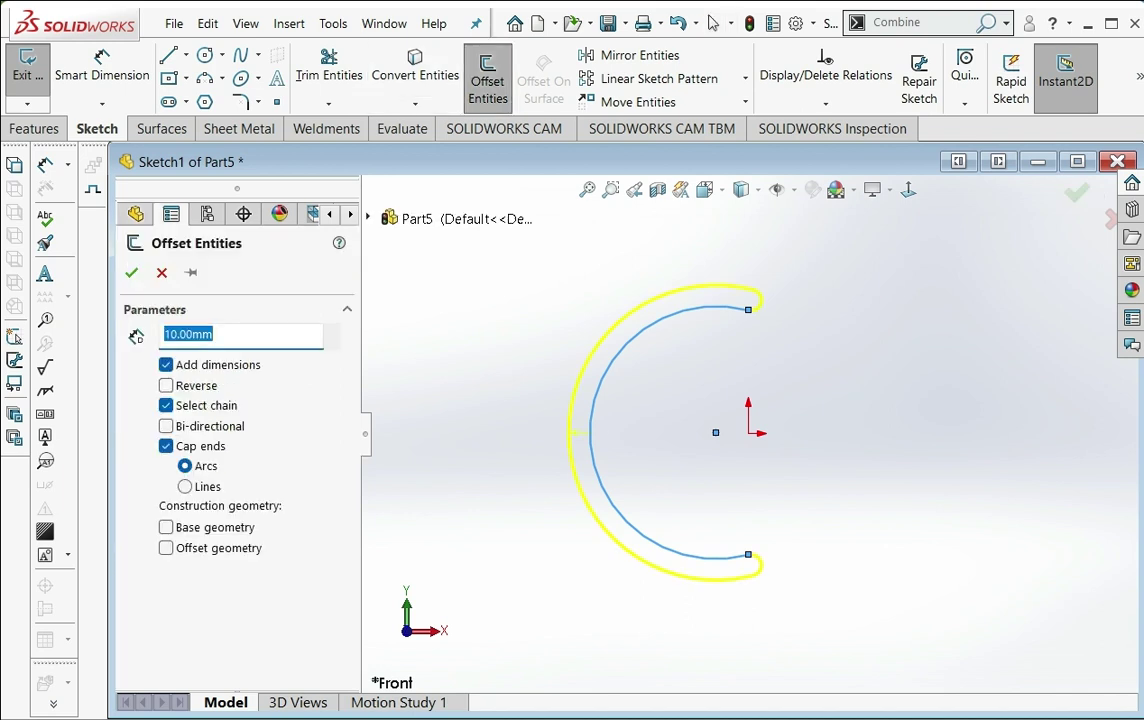
text(20)
key(Return)
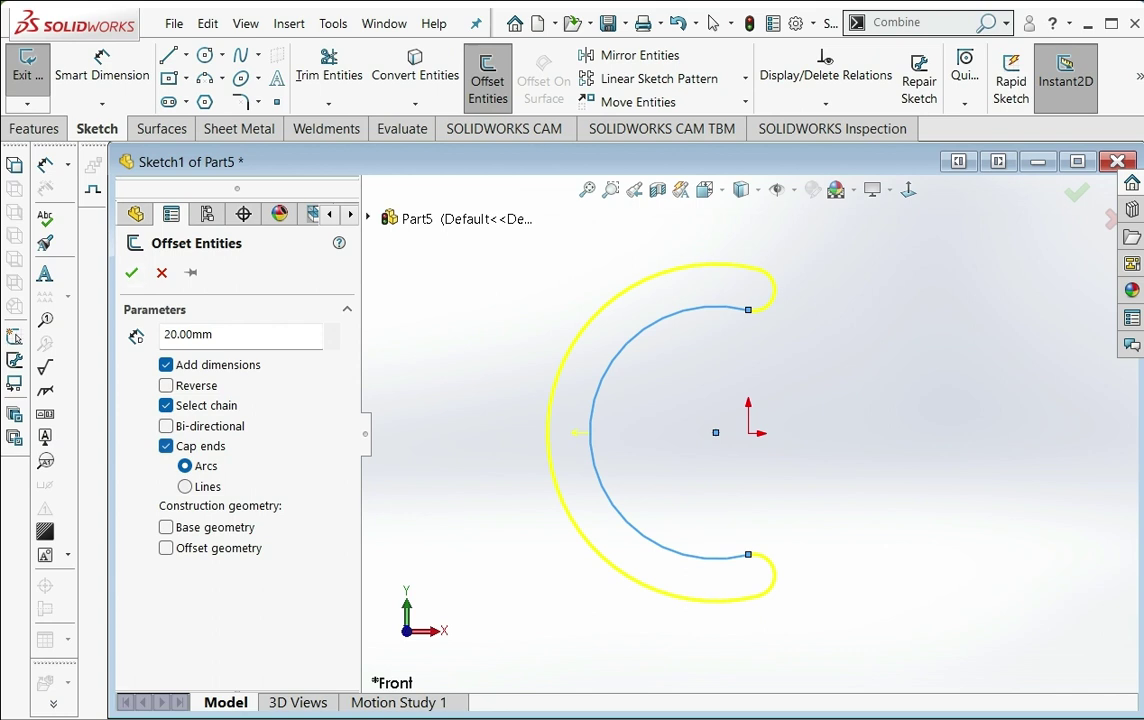
click(131, 272)
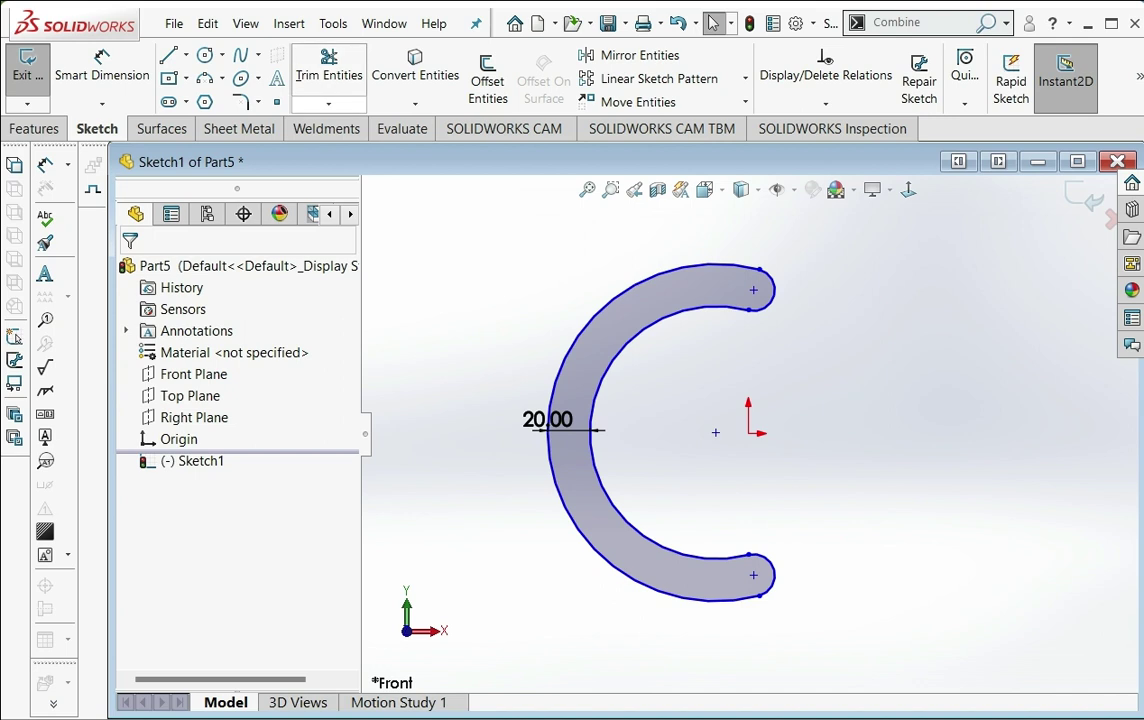
click(1085, 195)
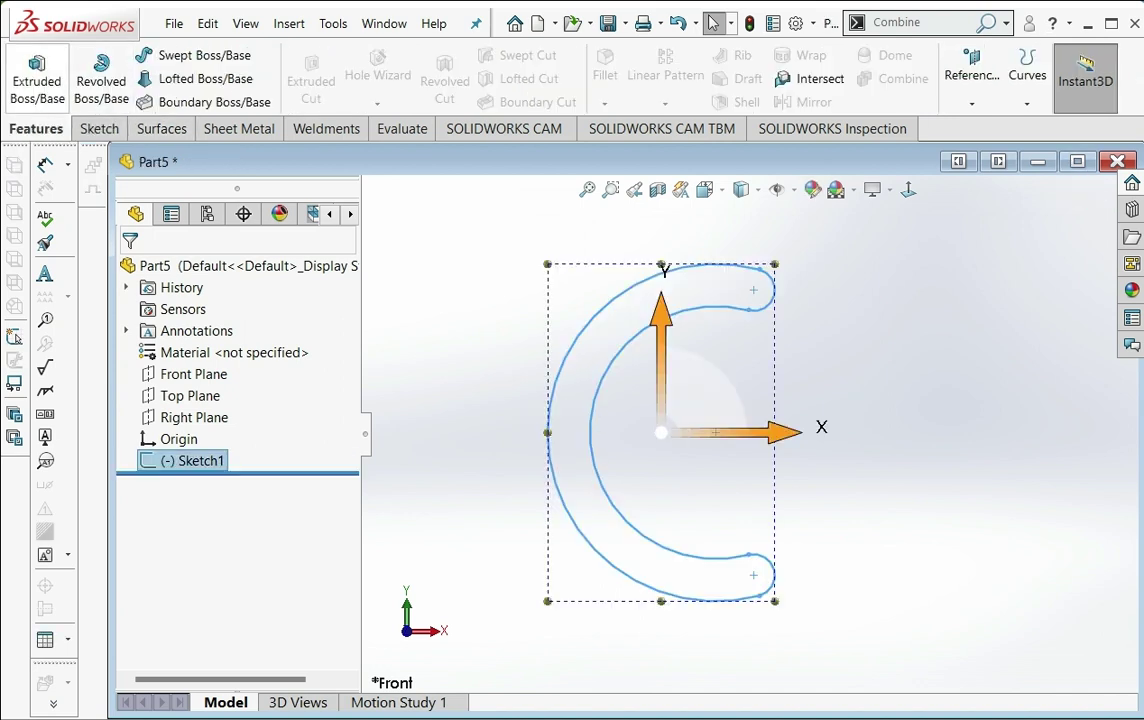
- Extrude the C-shaped profile Mid Plane to a length of 258 mm
click(37, 75)
click(247, 397)
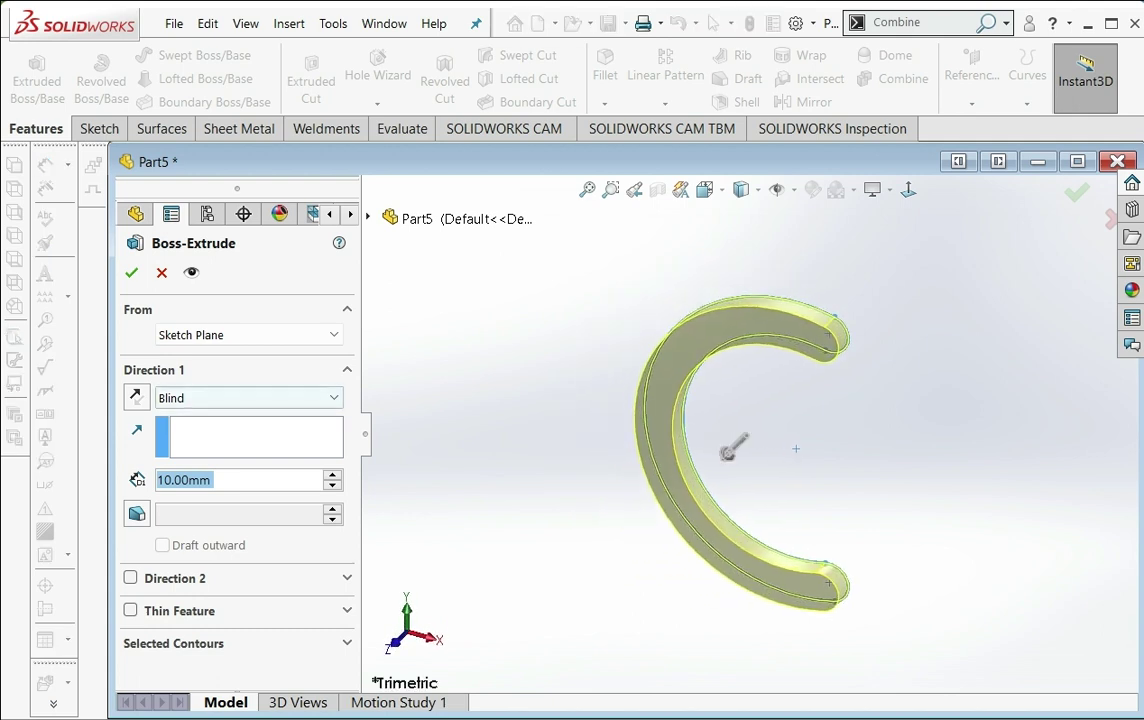
click(185, 495)
drag(735, 446, 607, 570)
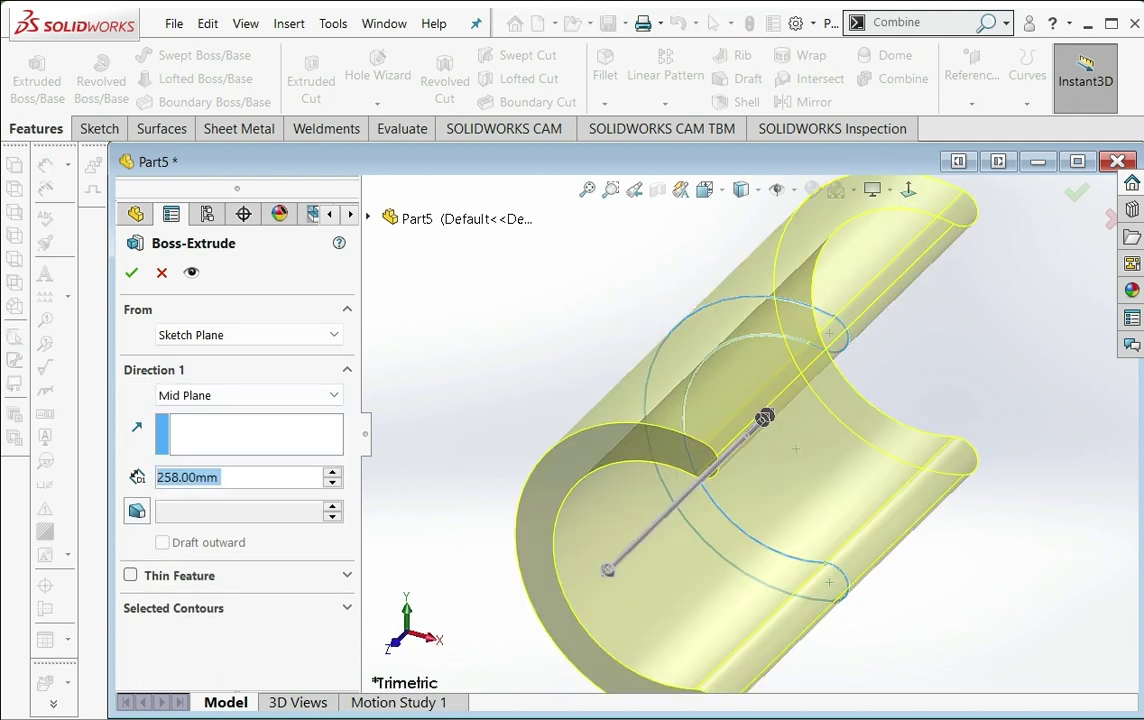
key(f)
key(Return)
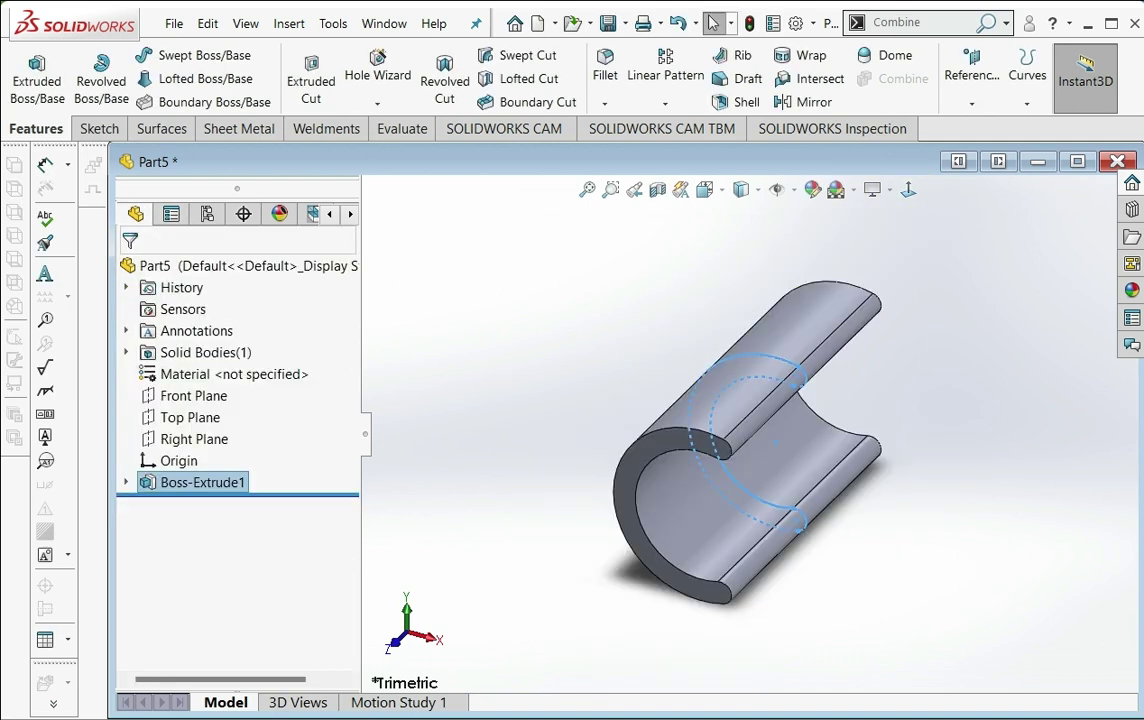
- Select the Top Plane and view it Normal To the screen
mouse_move(745, 440)
middle_down()
mouse_move(745, 400)
mouse_move(800, 400)
middle_up()
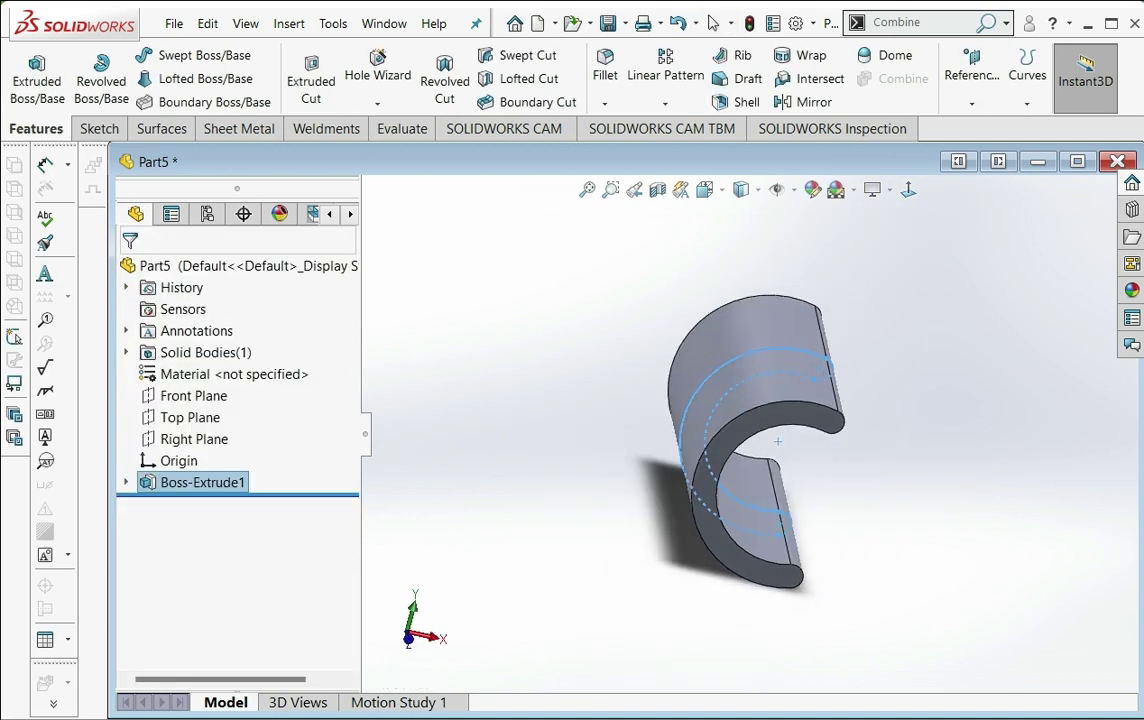
click(190, 417)
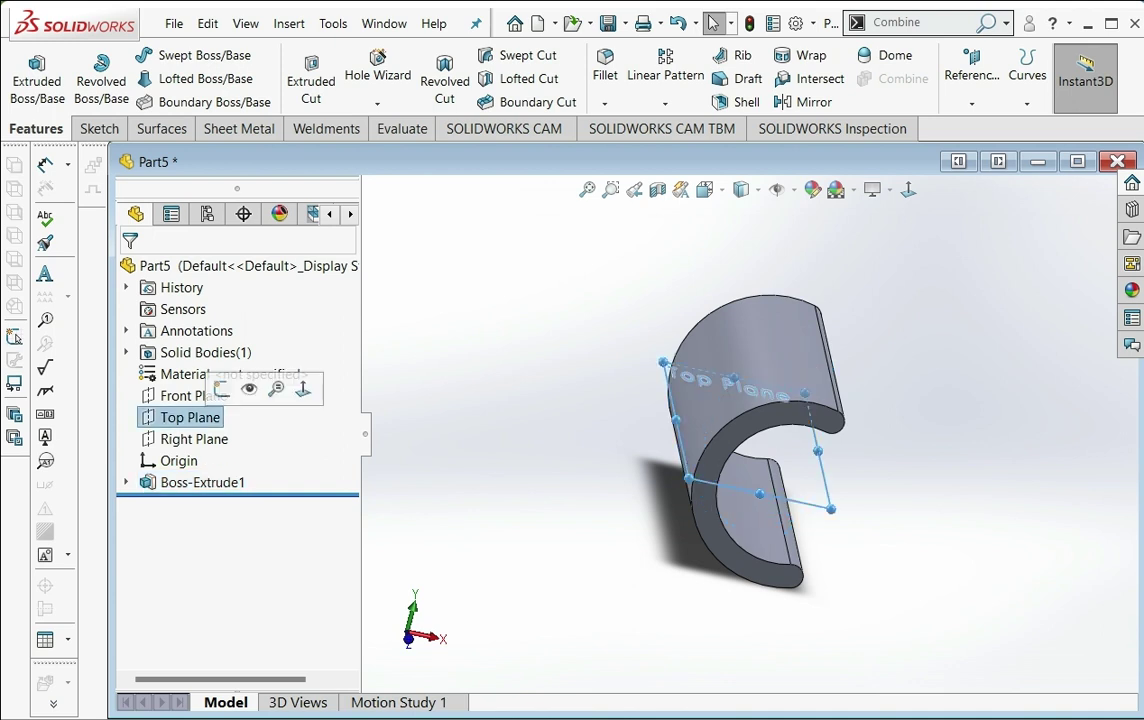
click(303, 388)
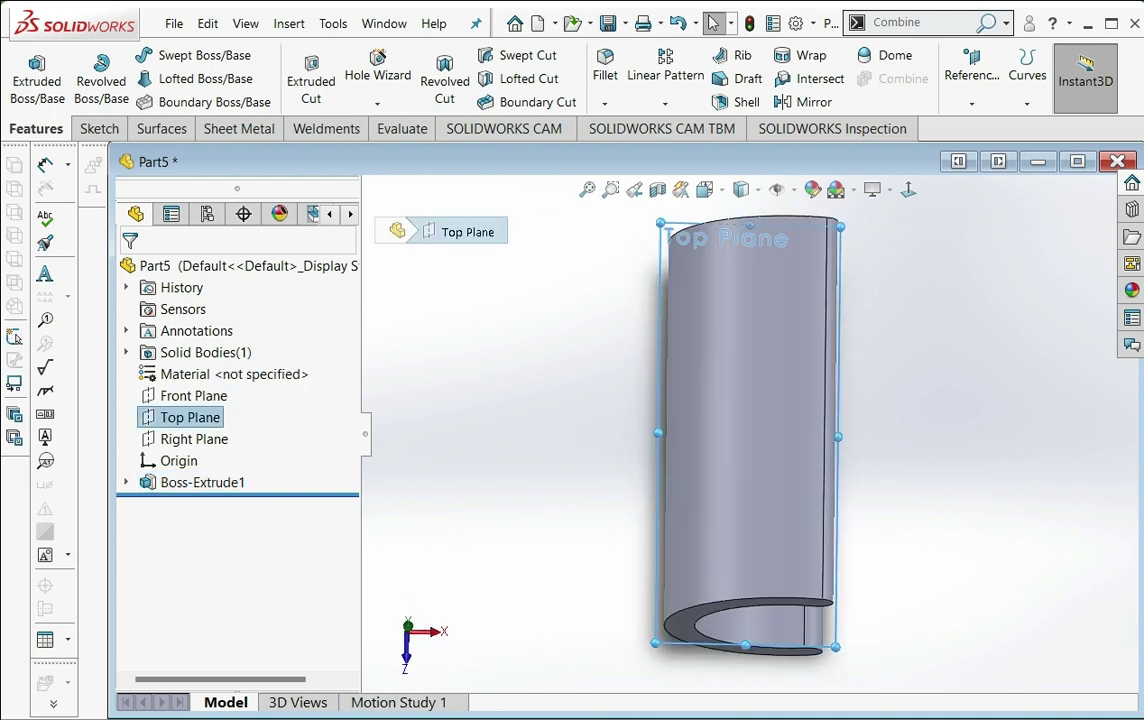
click(99, 128)
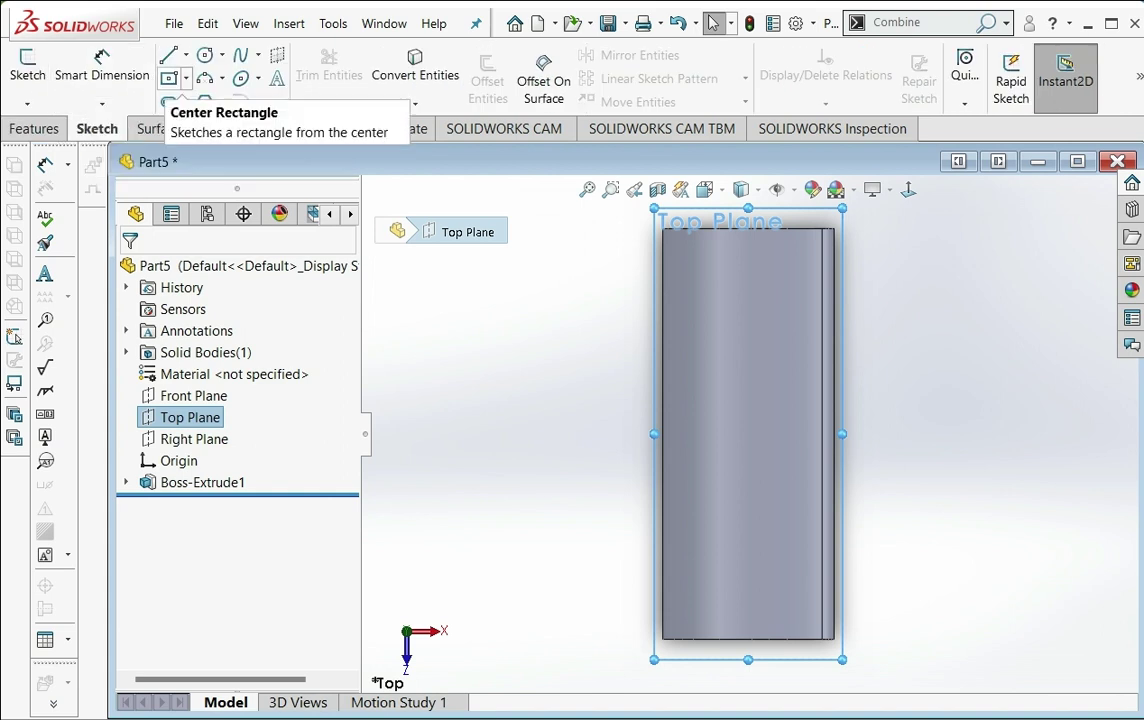
- Draw a centre rectangle on the Top Plane spanning across the middle of the part
click(169, 78)
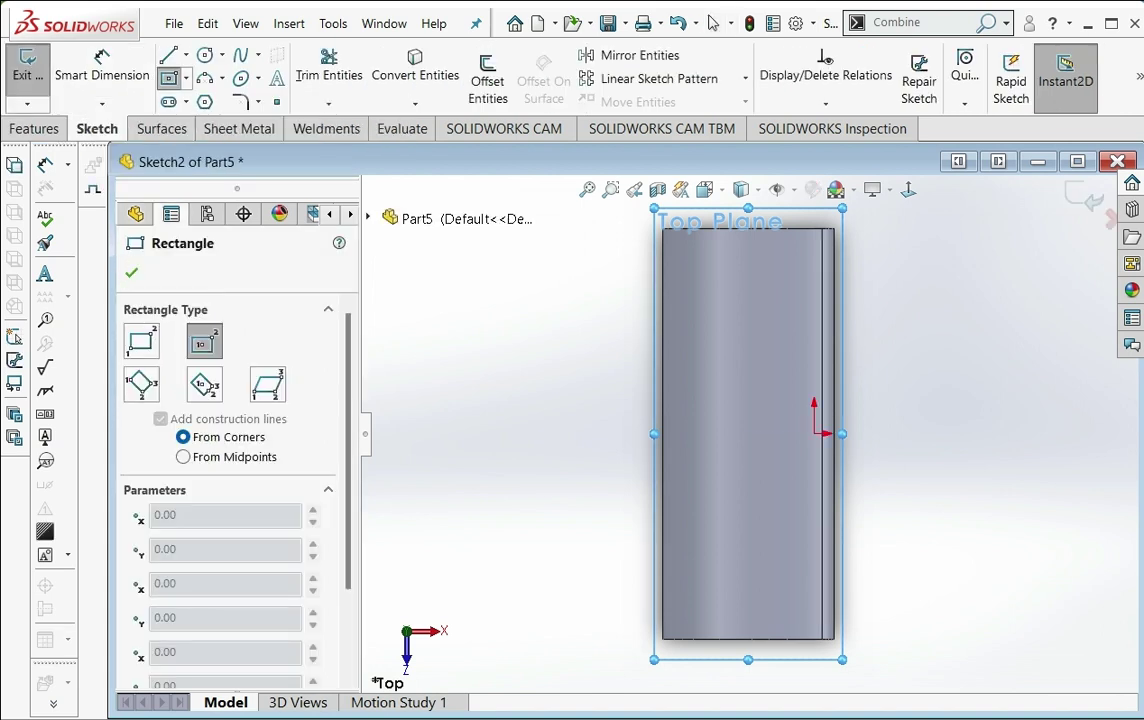
click(741, 433)
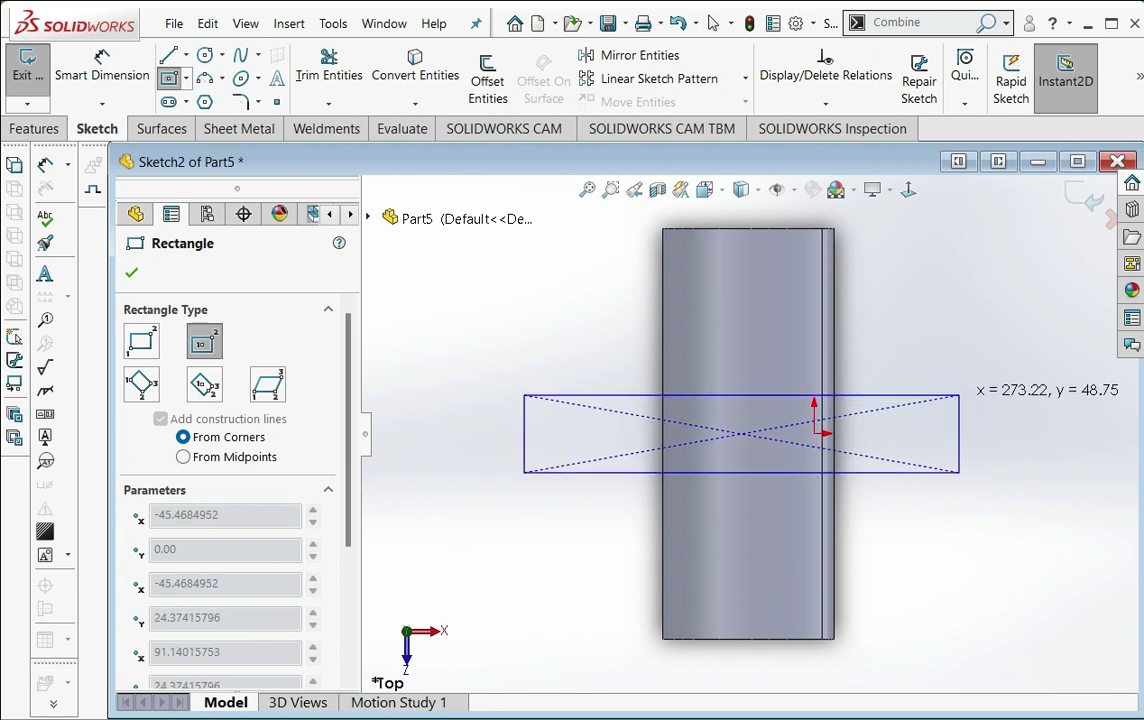
click(959, 396)
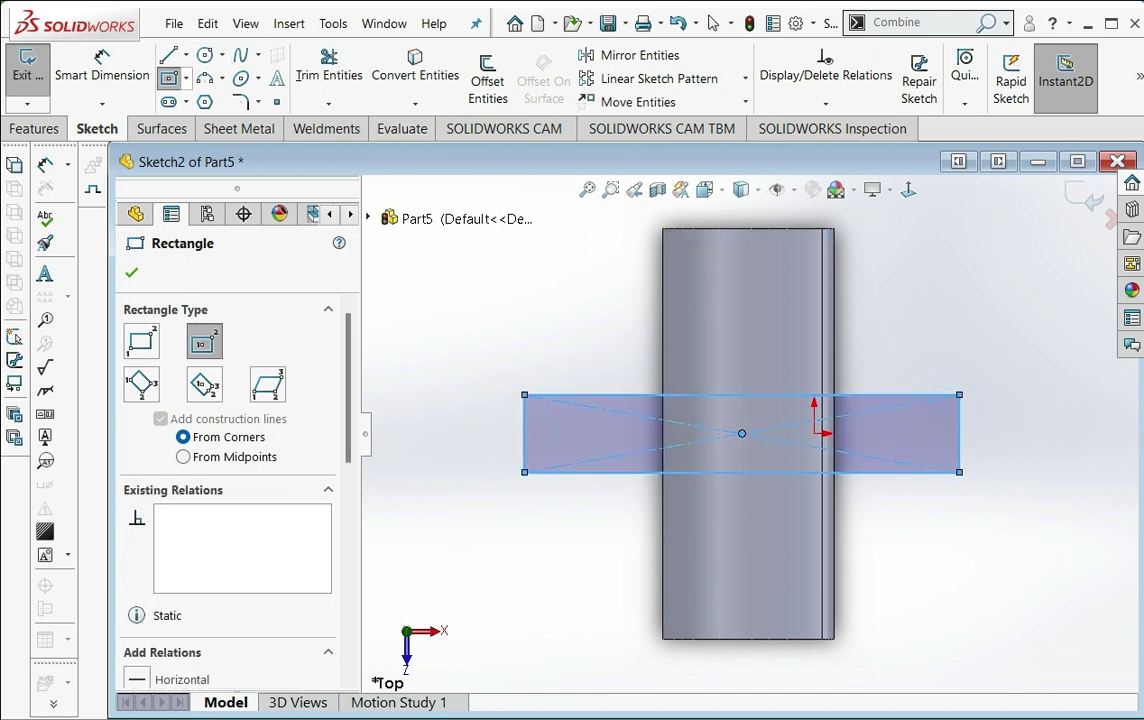
click(131, 272)
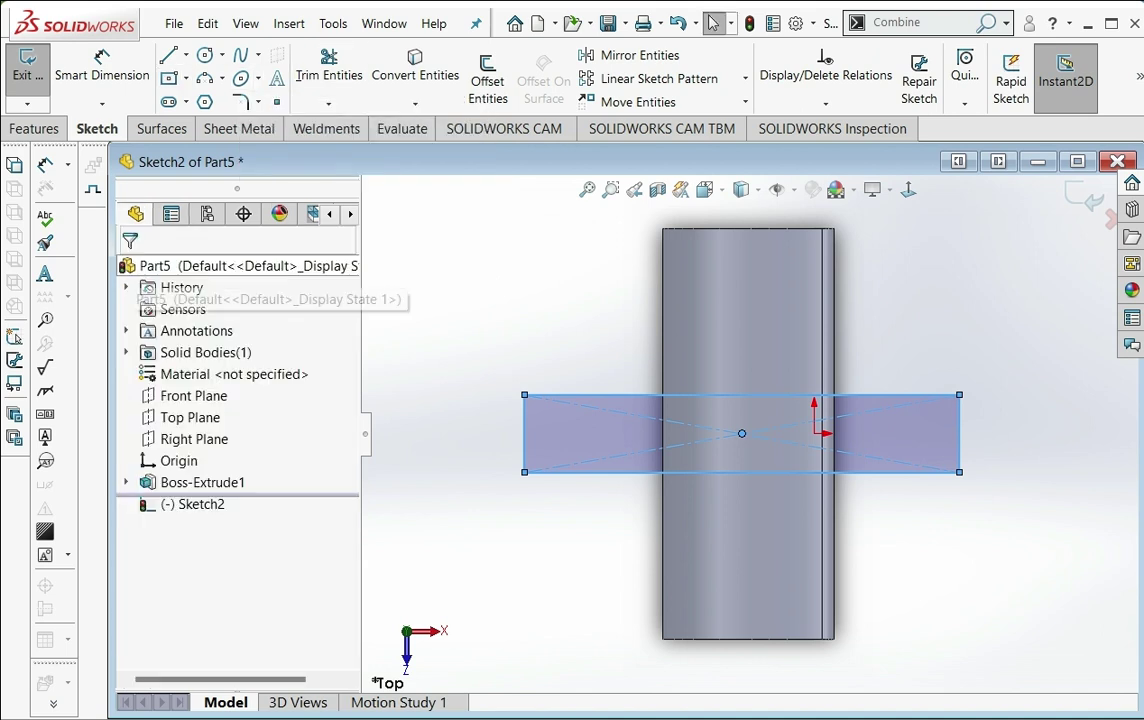
- Add a 16.17 mm-radius circle at the rectangle's centre and exit the sketch
click(205, 55)
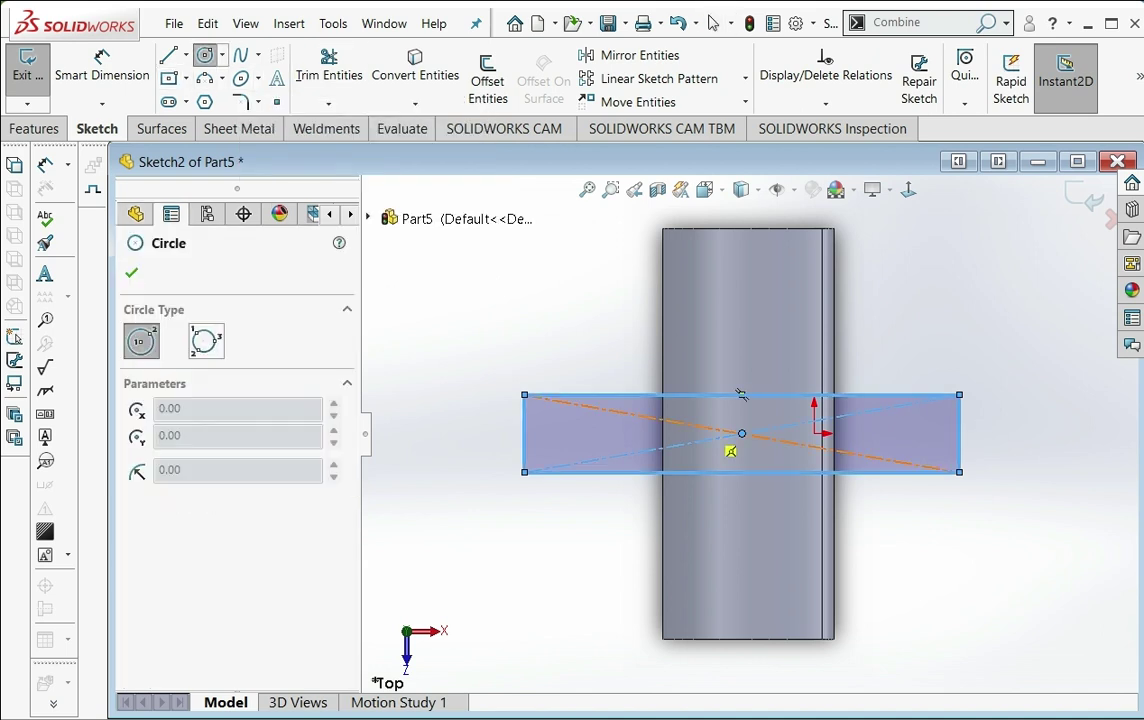
click(741, 433)
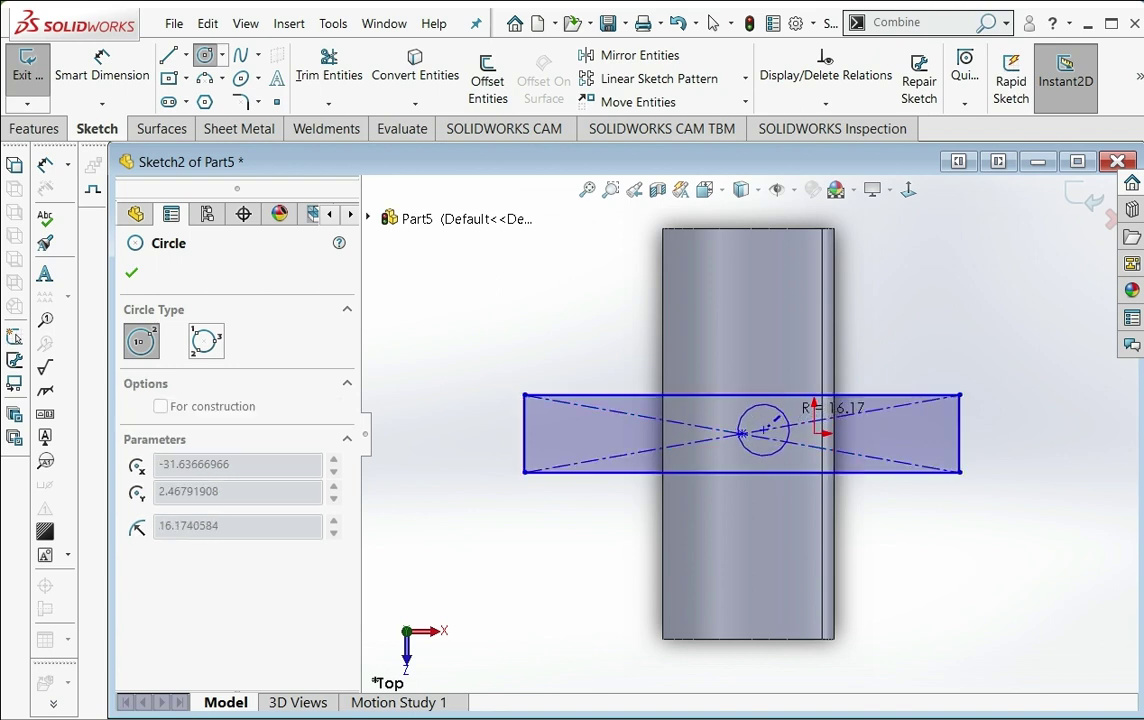
click(780, 414)
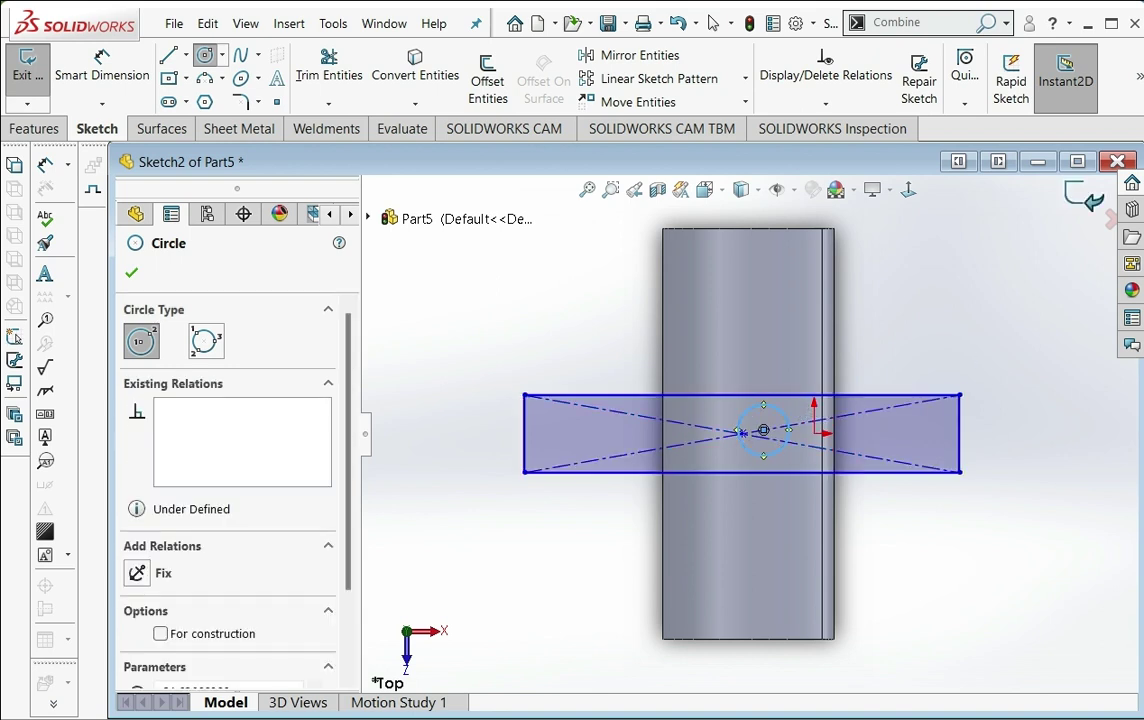
click(27, 65)
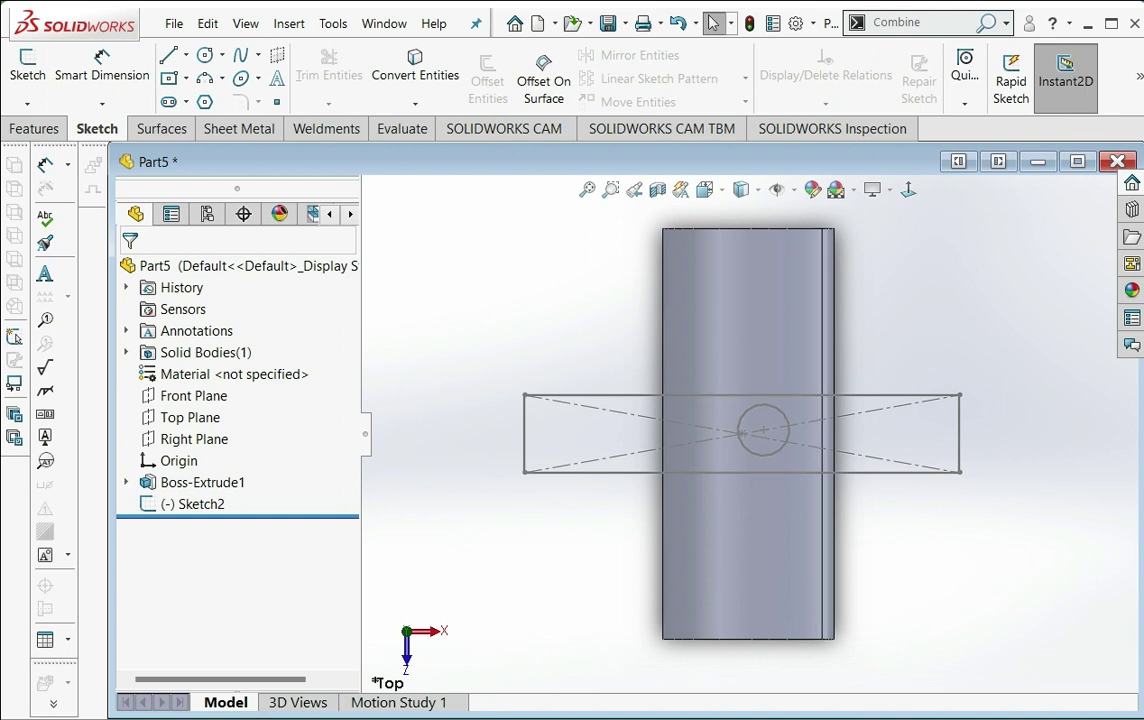
- Extrude Sketch2 258 mm Mid Plane from the rectangle and circle contours into a holed plate
click(34, 128)
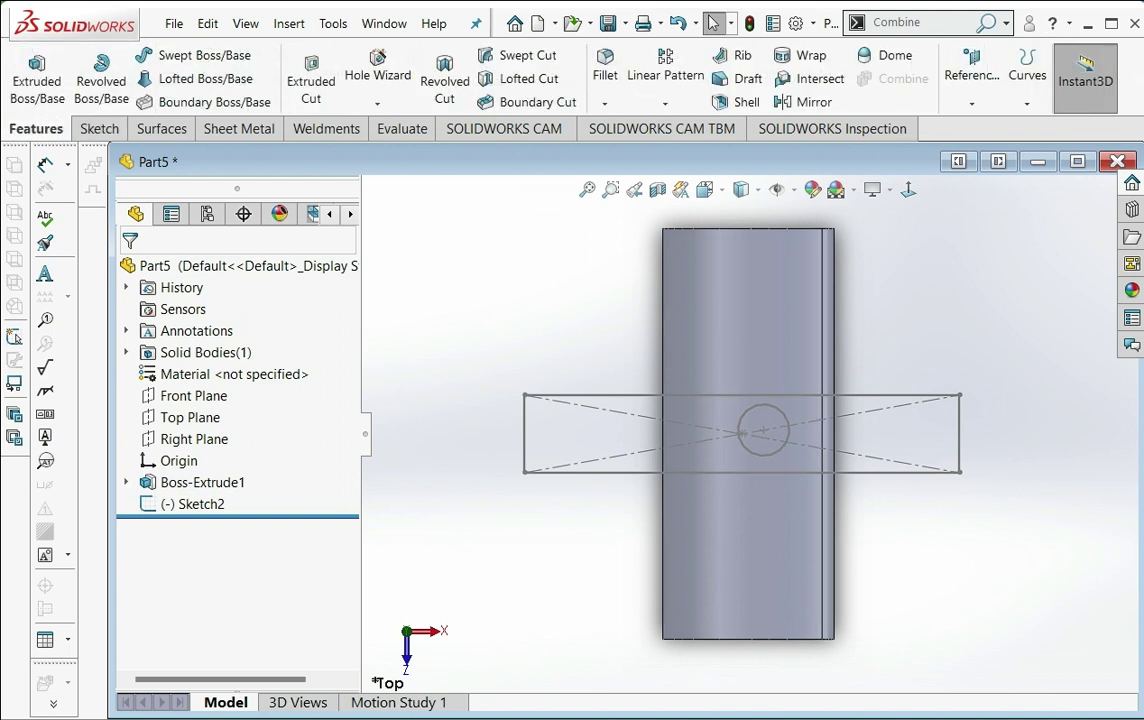
click(37, 75)
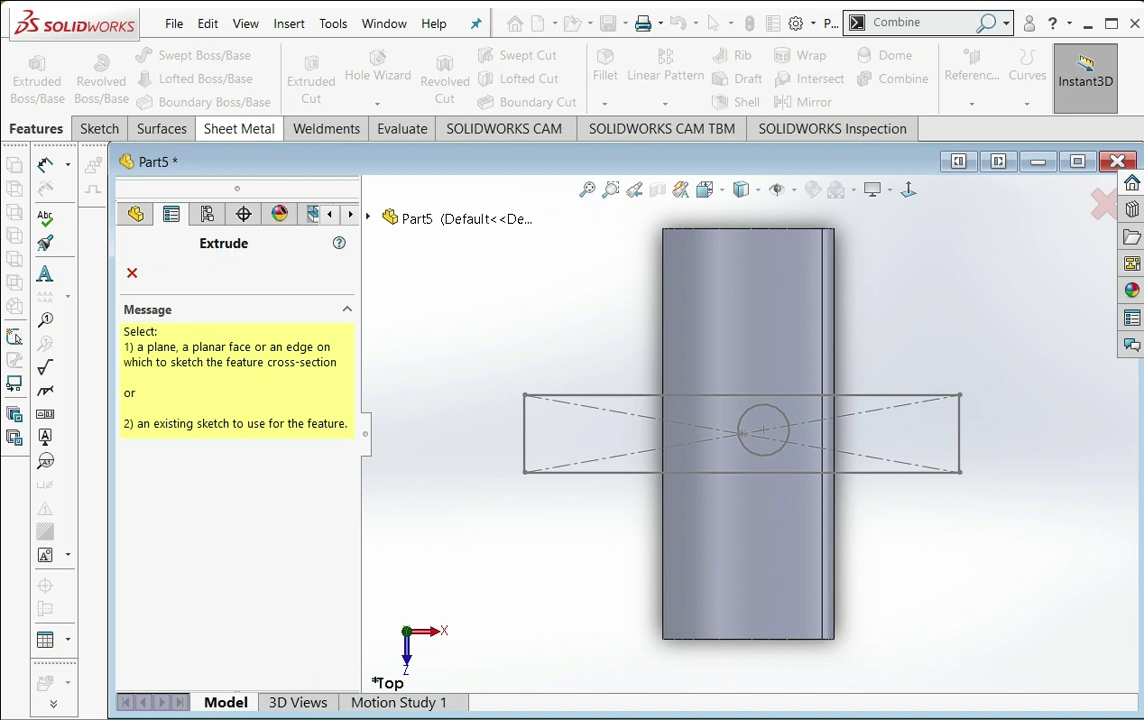
click(600, 395)
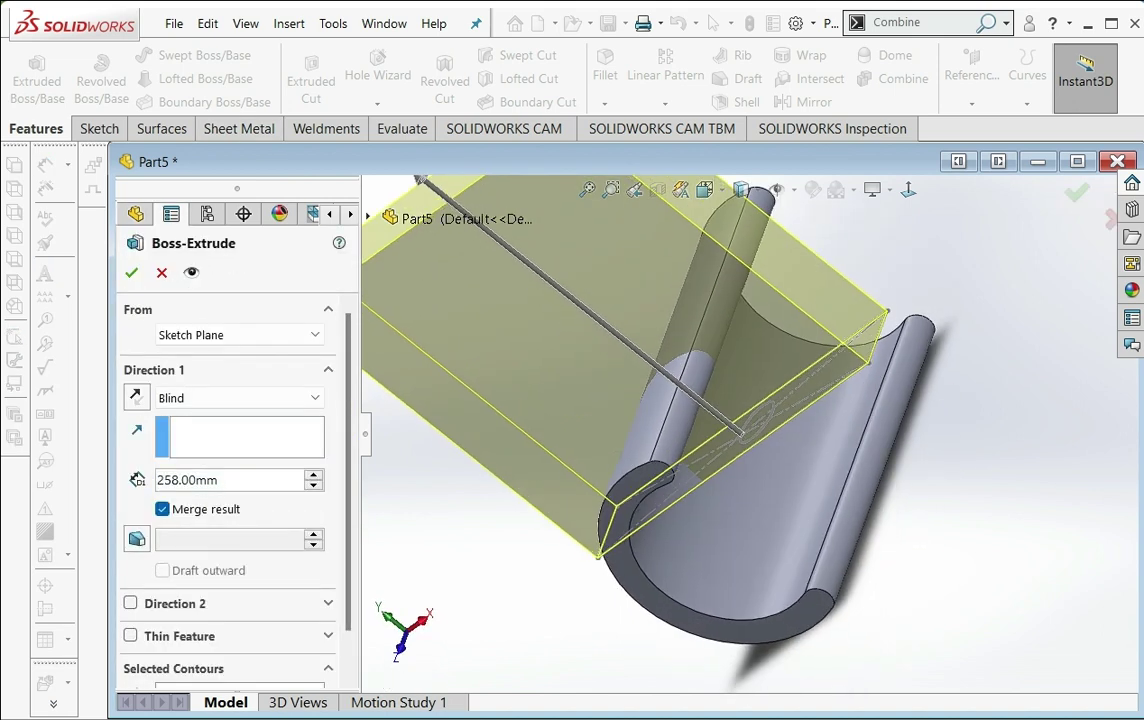
click(238, 397)
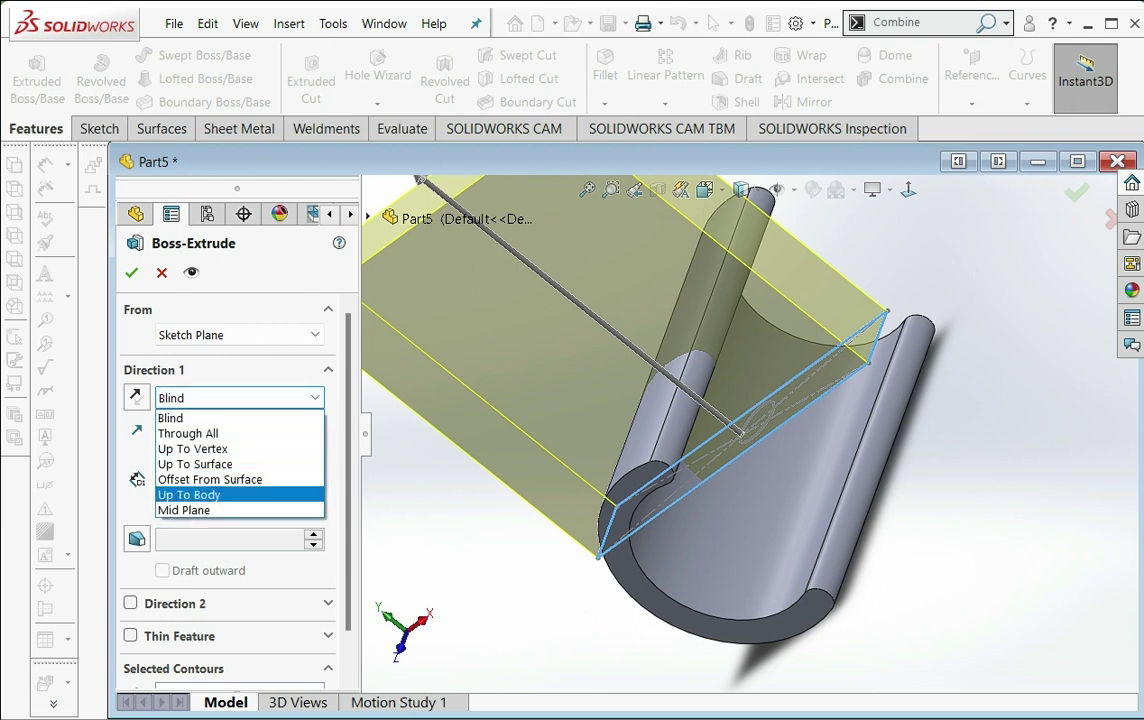
click(185, 508)
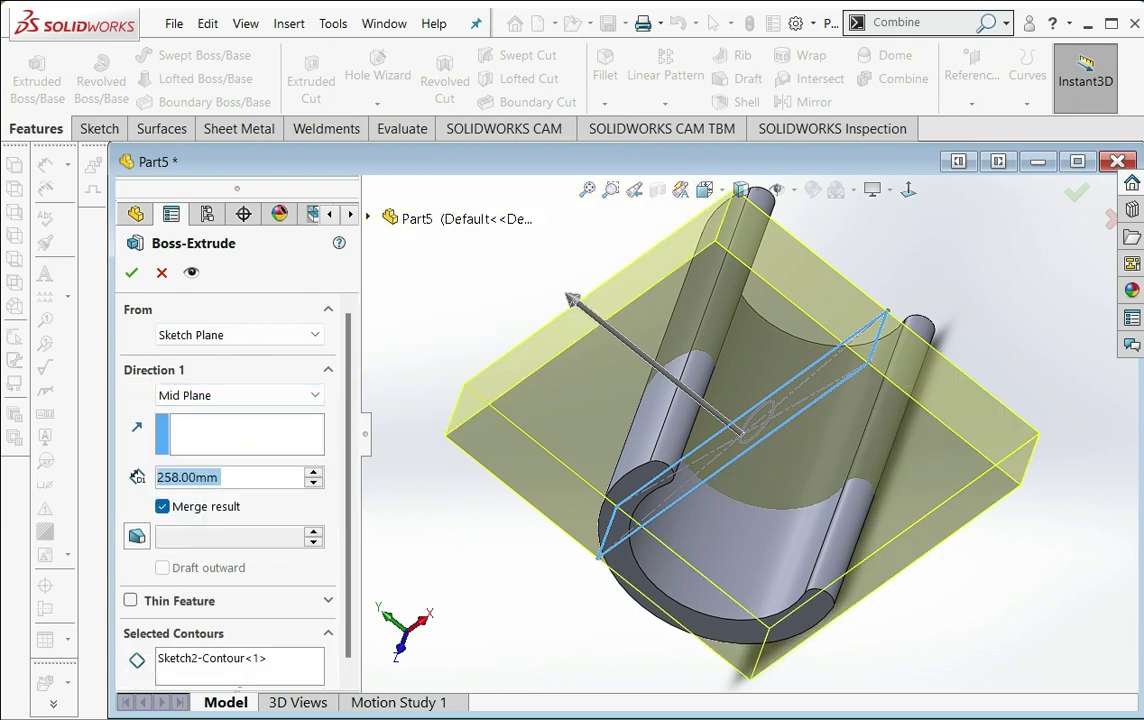
scroll(230, 450, down, 1)
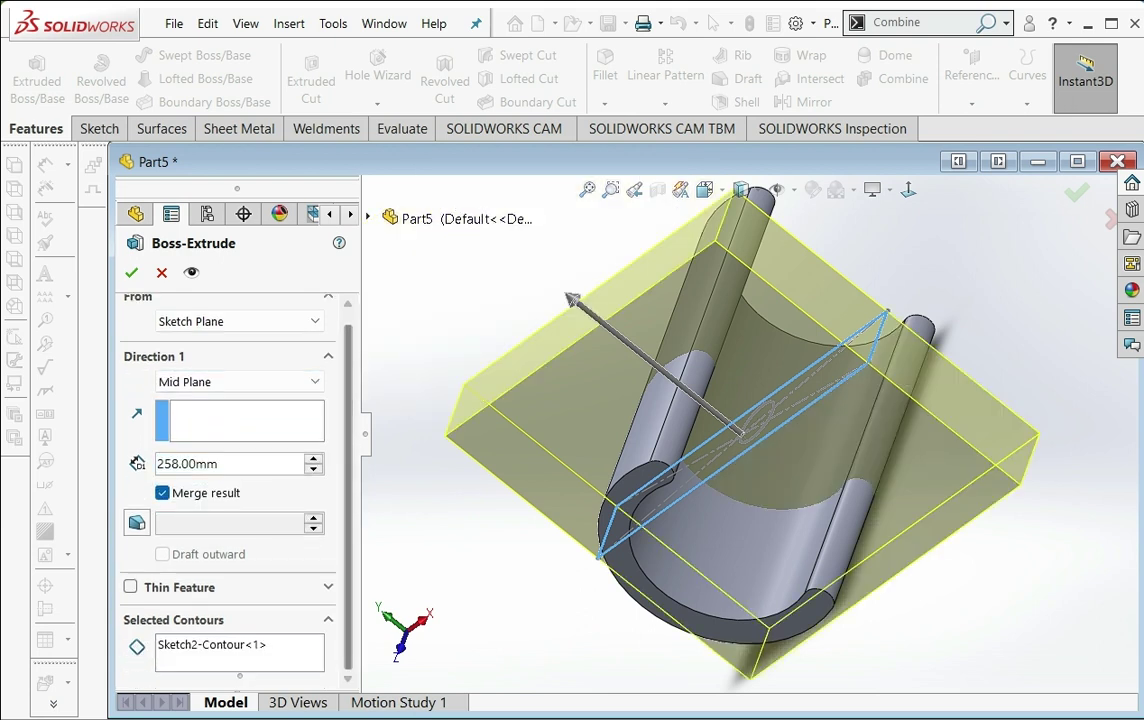
click(239, 645)
click(752, 422)
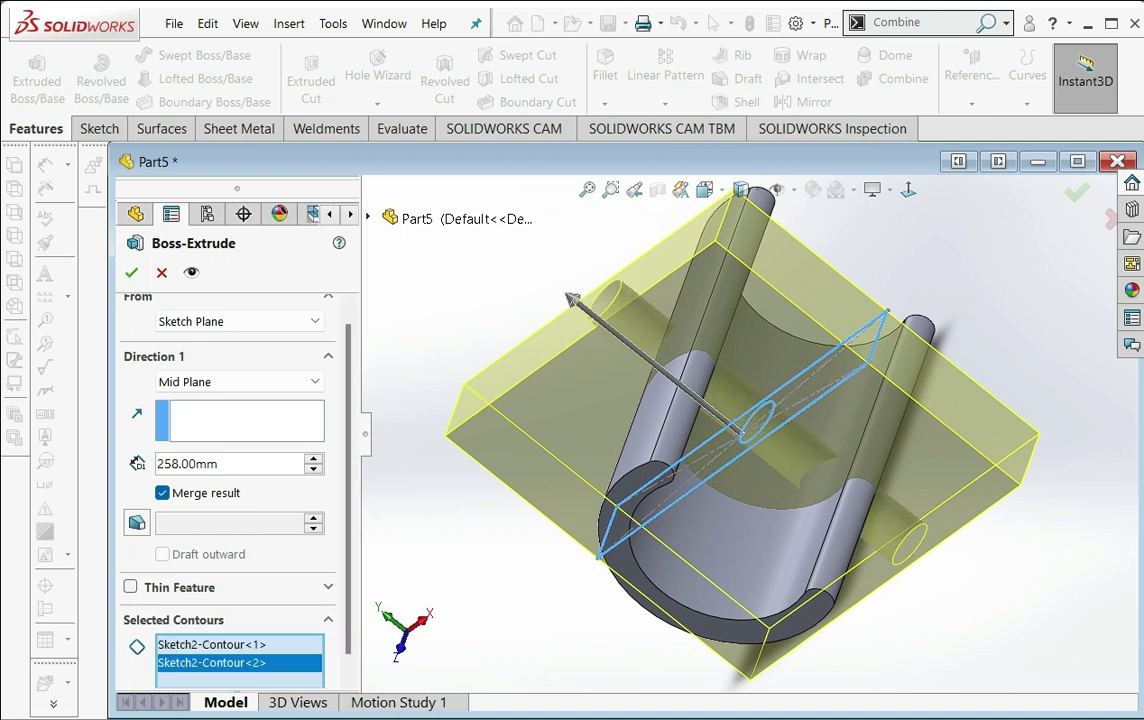
middle_drag(360, 560, 368, 565)
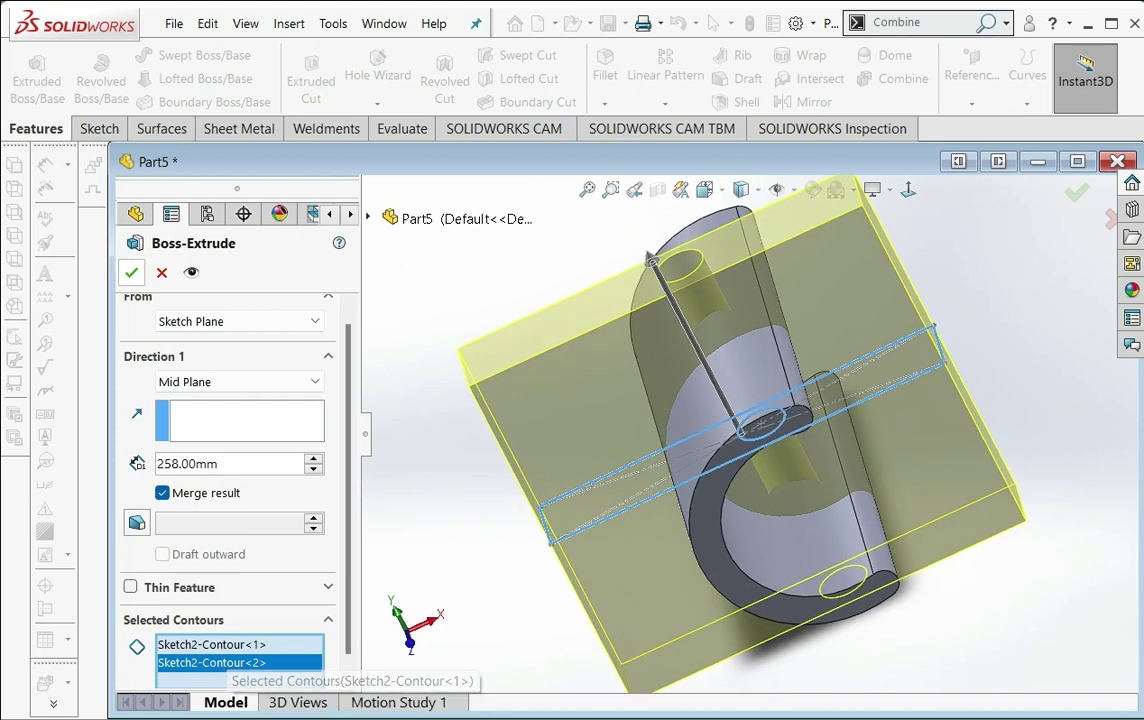
click(131, 272)
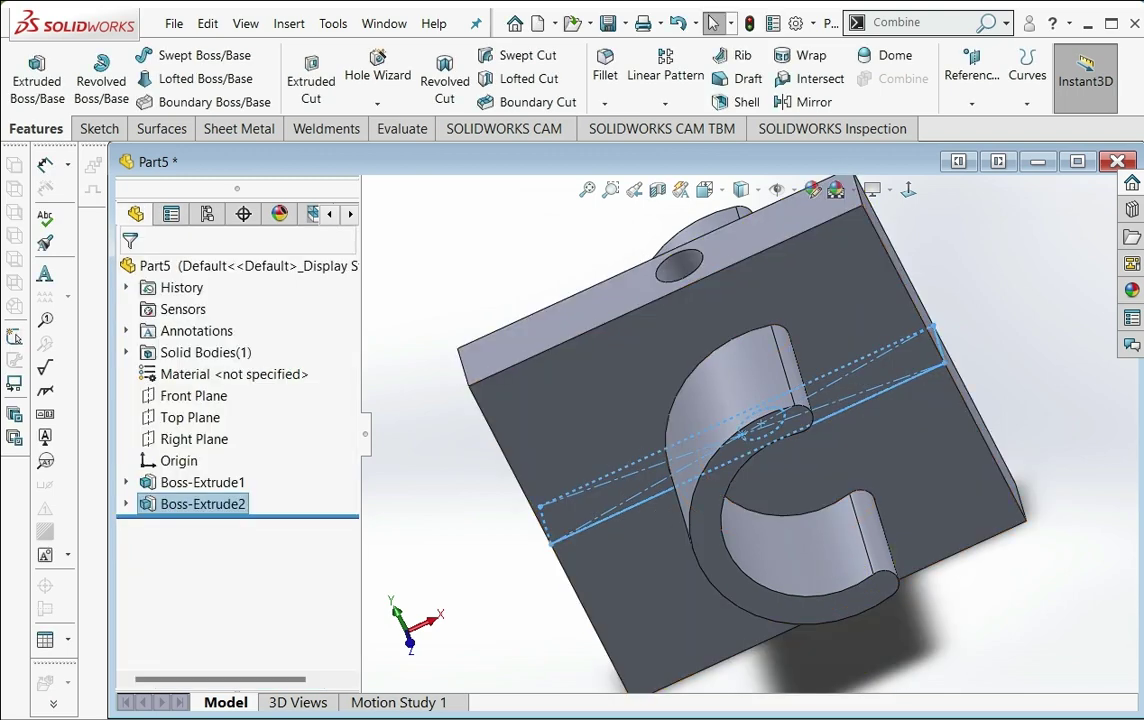
- Check Solid Bodies for a single merged body, then bring up Boss-Extrude2's context menu
middle_drag(750, 420, 700, 430)
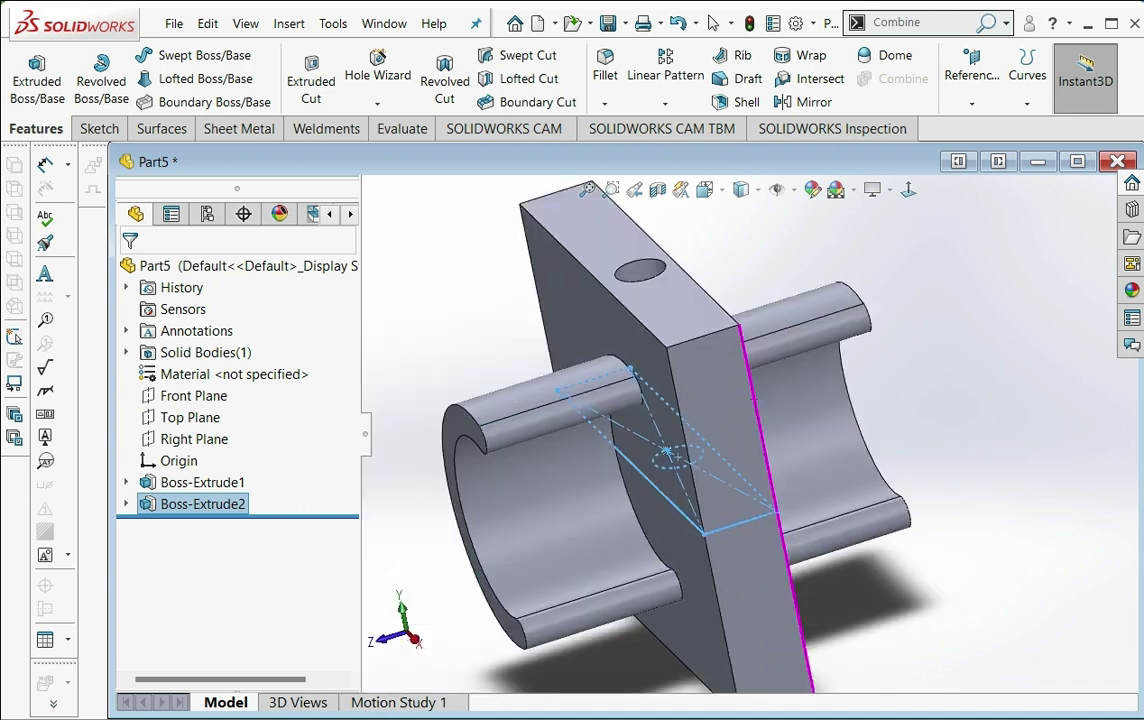
scroll(757, 433, up, 2)
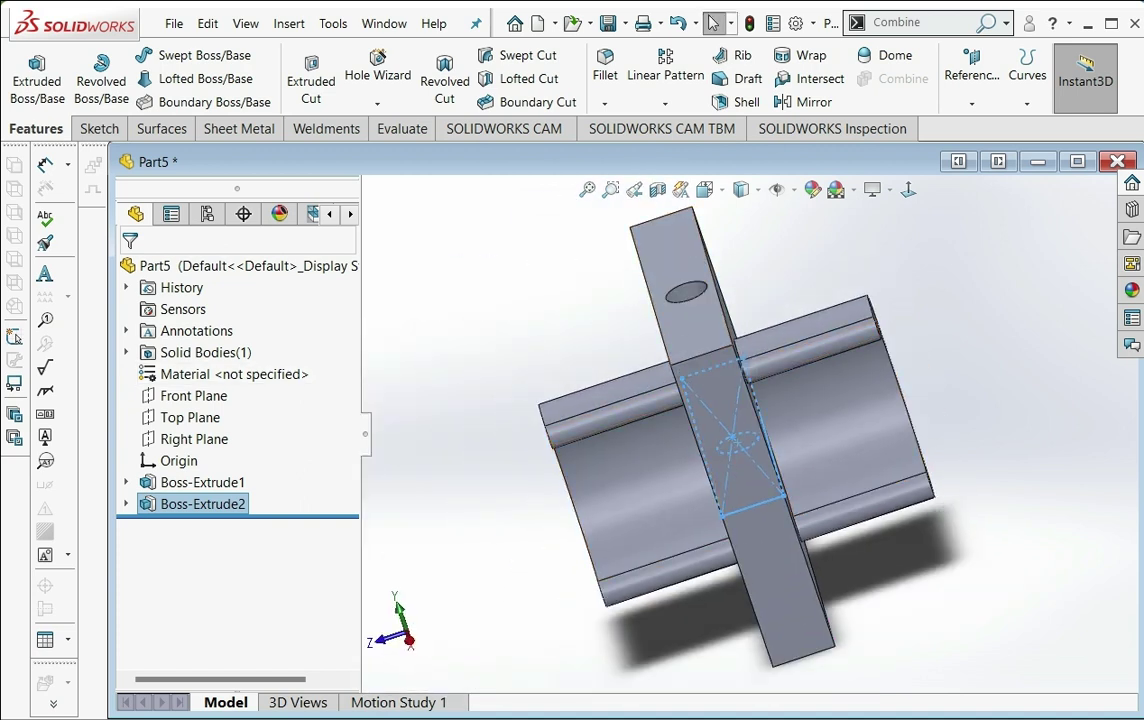
click(126, 330)
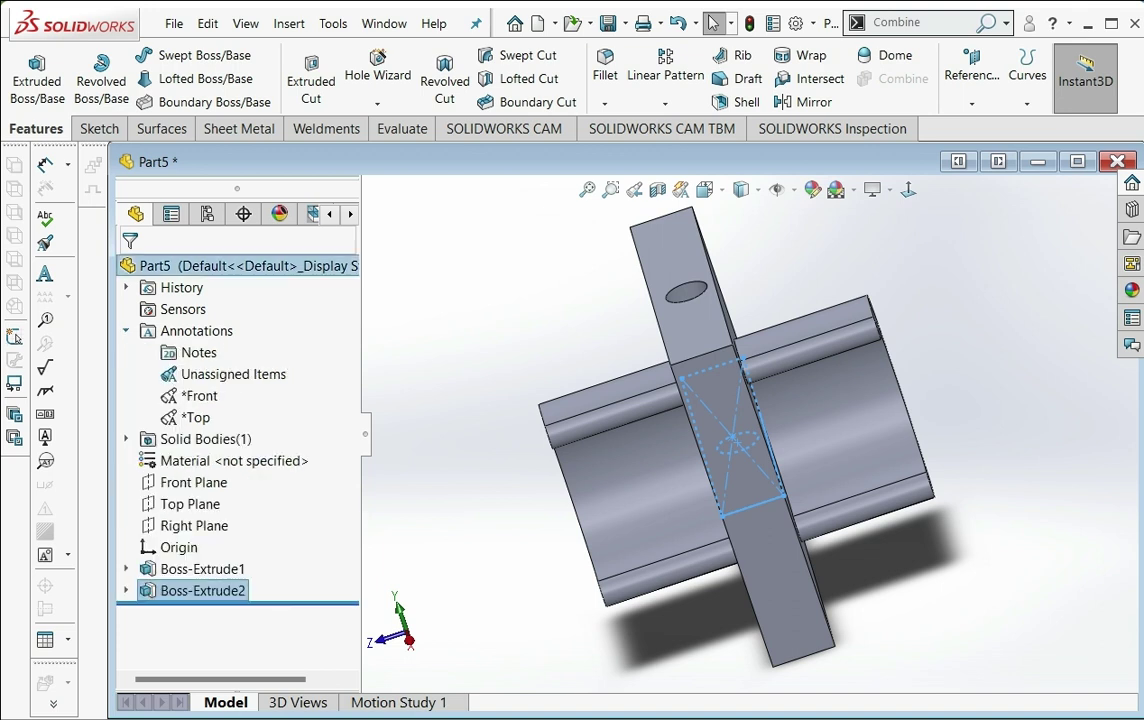
click(126, 330)
click(126, 352)
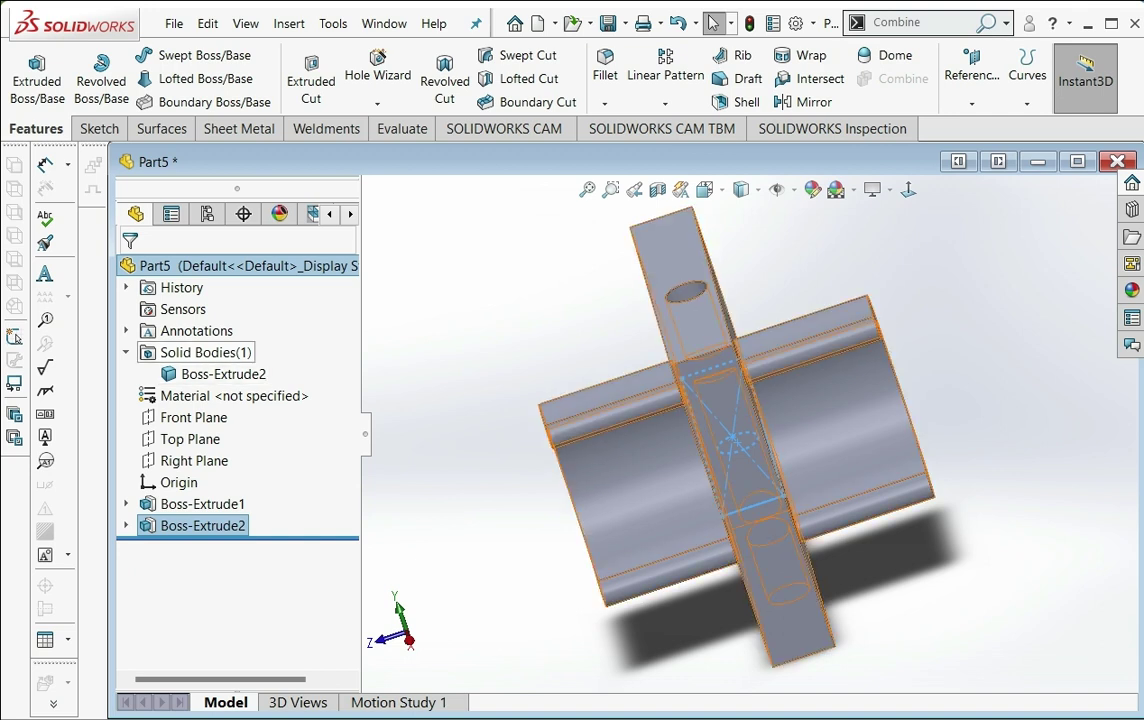
click(126, 352)
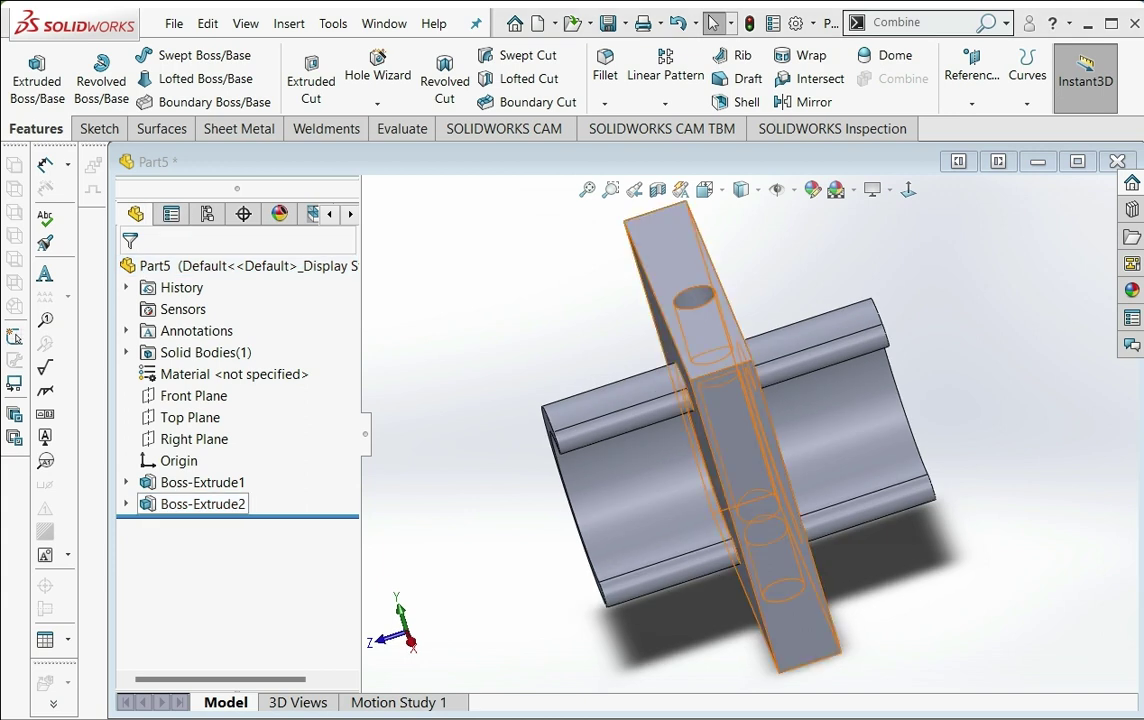
right_click(185, 503)
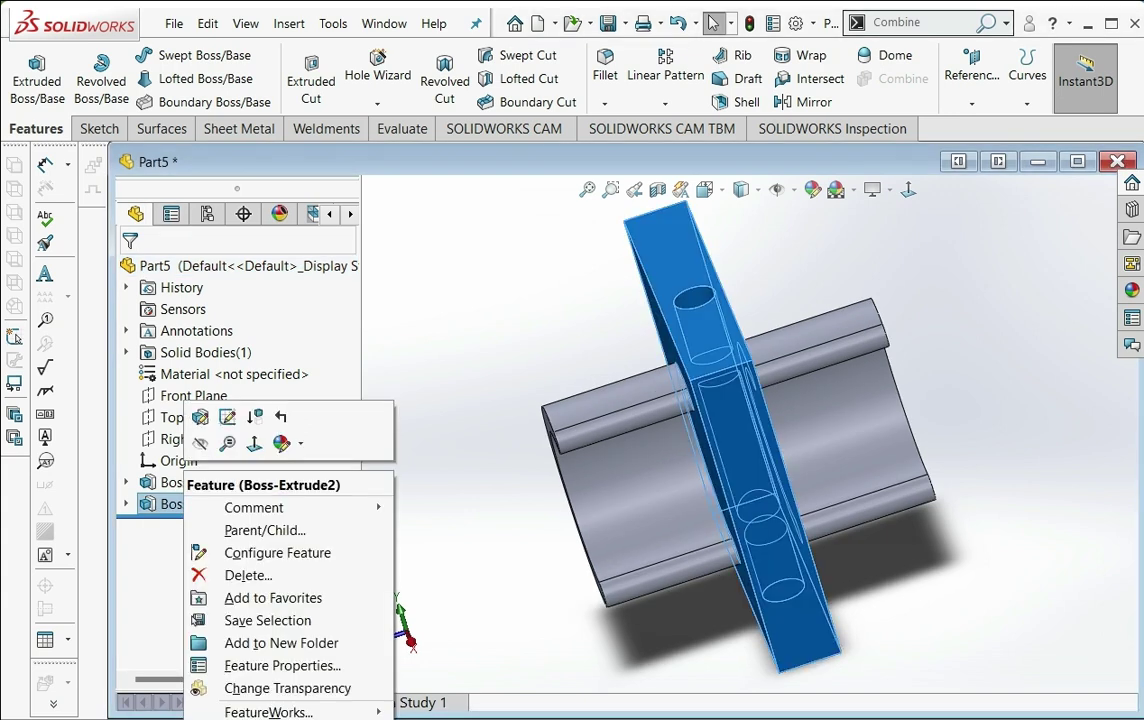
- Edit Boss-Extrude2 with Merge result turned off so the plate stays a separate body
click(227, 417)
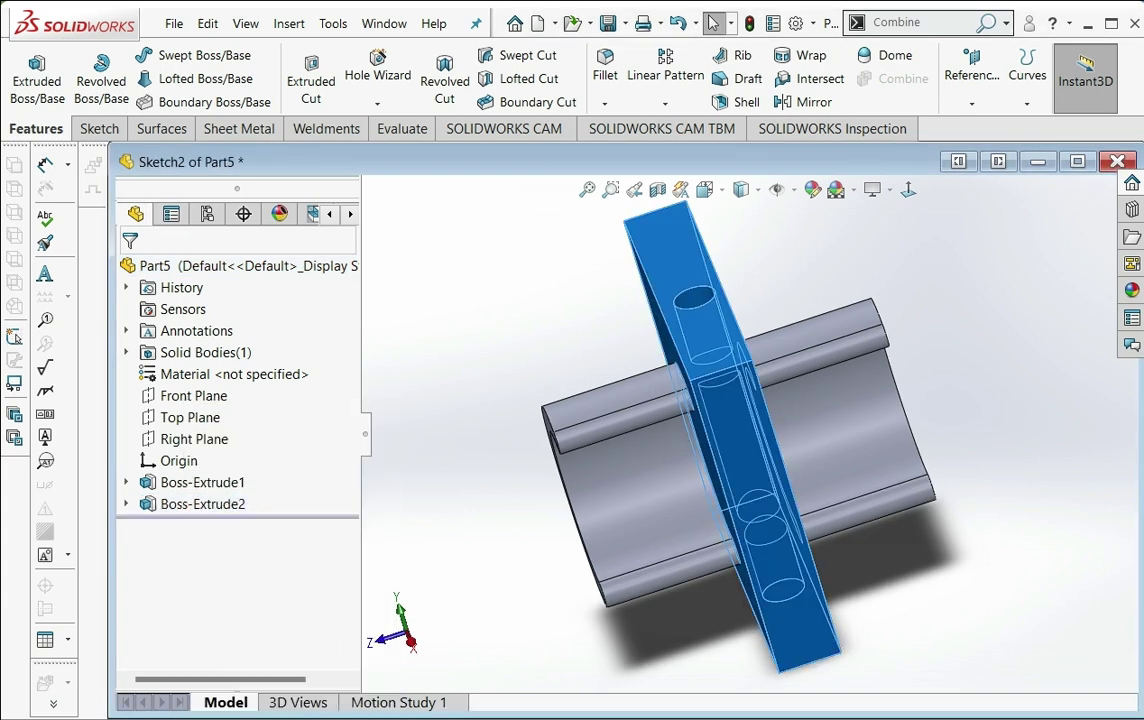
middle_drag(740, 440, 700, 440)
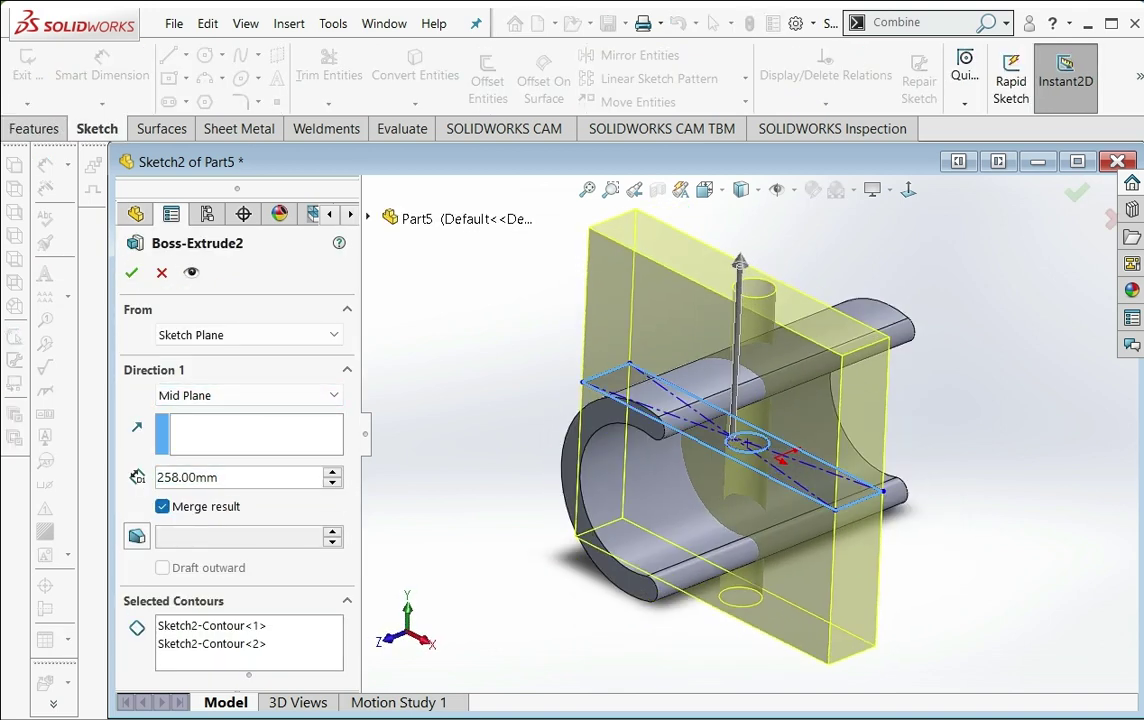
click(162, 506)
click(131, 272)
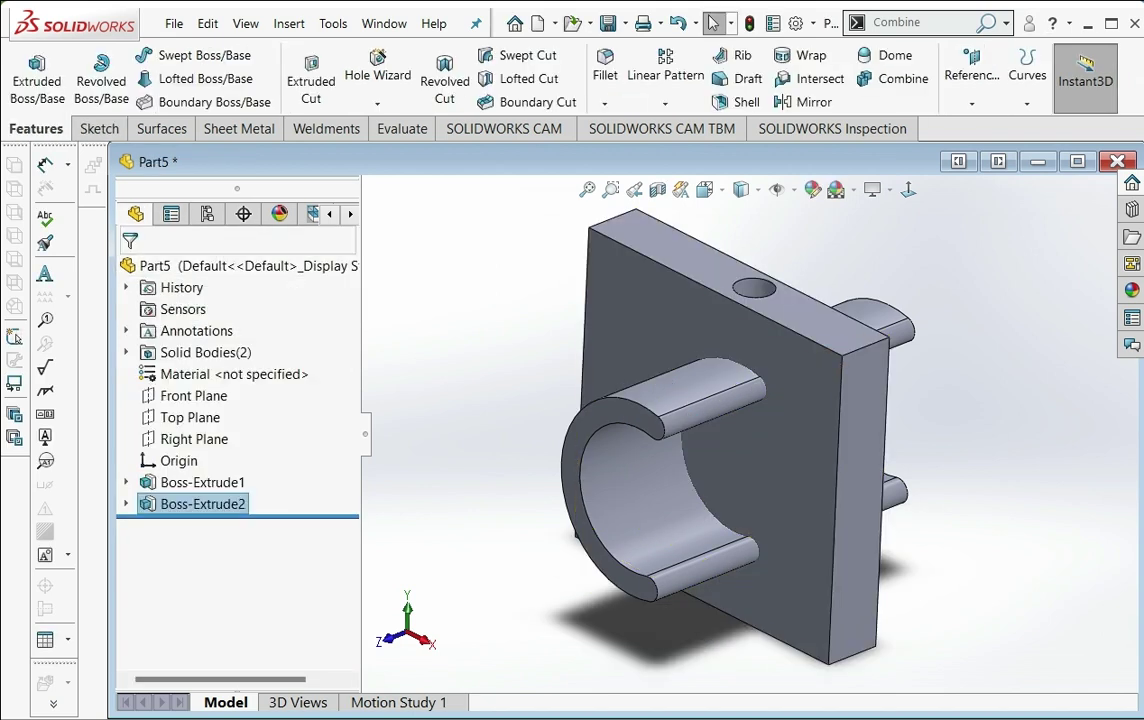
- Confirm Solid Bodies lists two bodies, then browse the Insert > Features commands
click(126, 352)
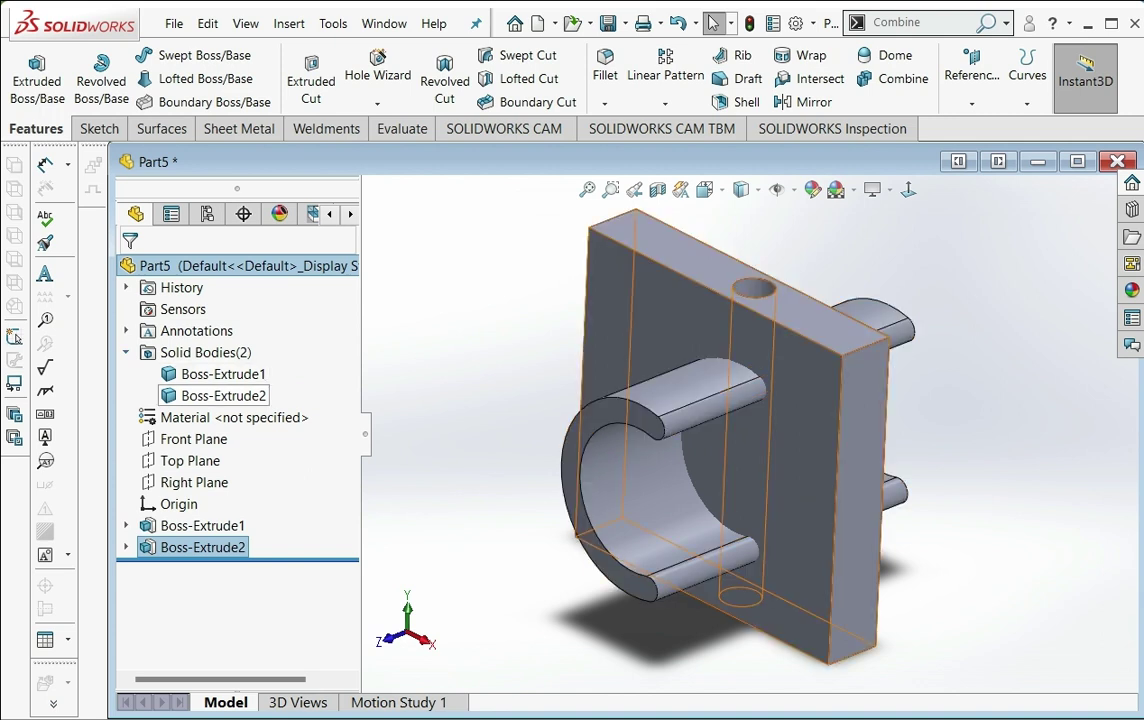
key(Escape)
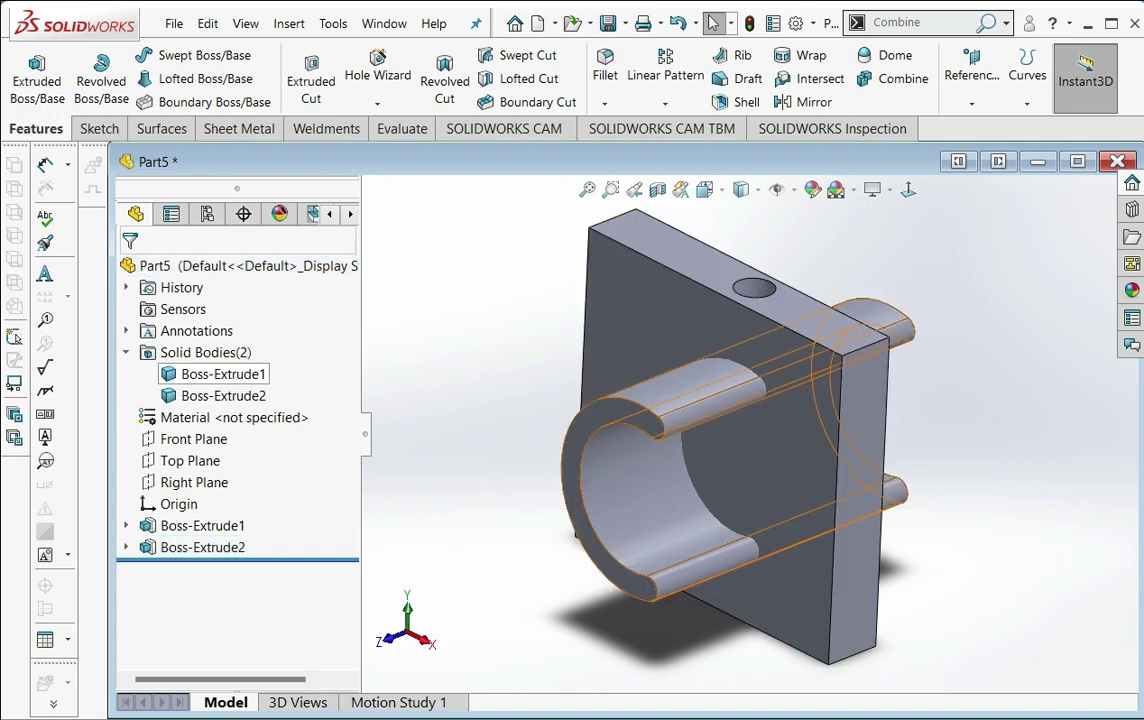
click(126, 352)
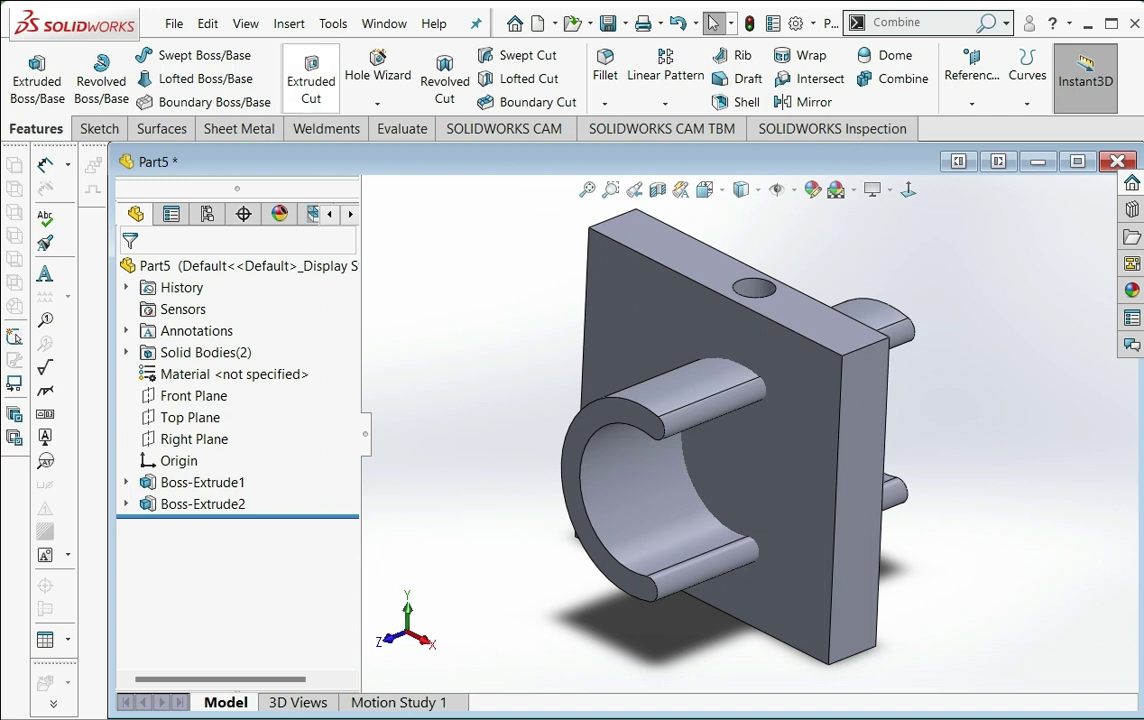
click(289, 23)
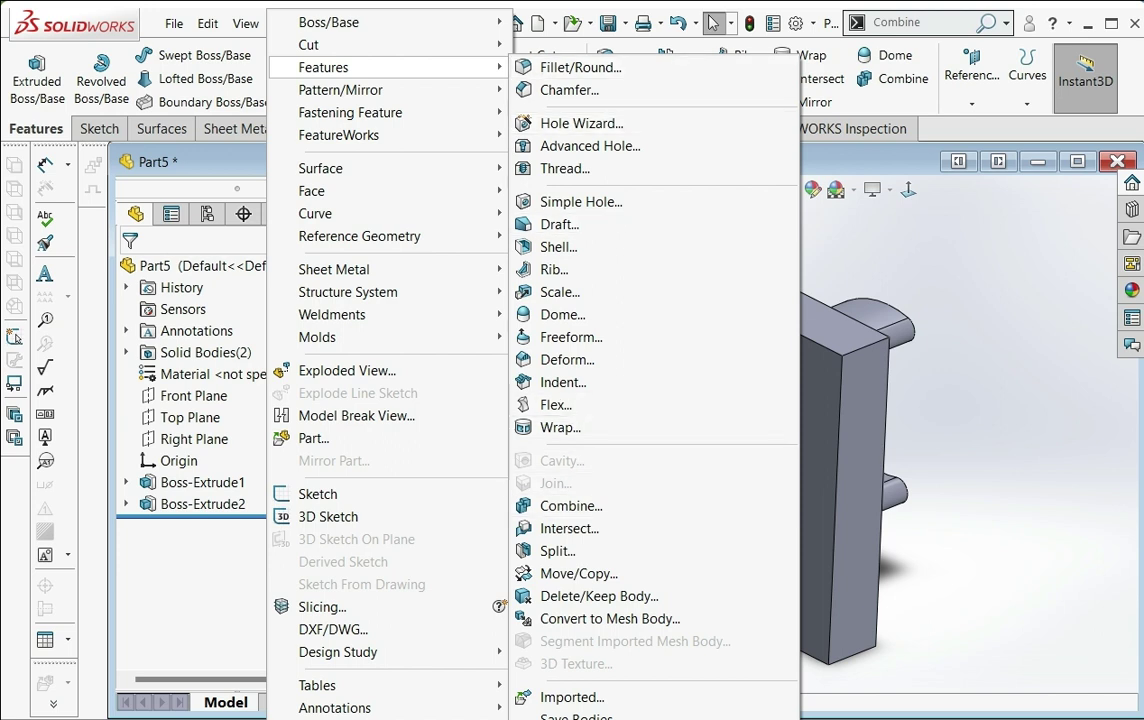
- Find Combine through the command search limited to commands and start it
key(Escape)
click(920, 22)
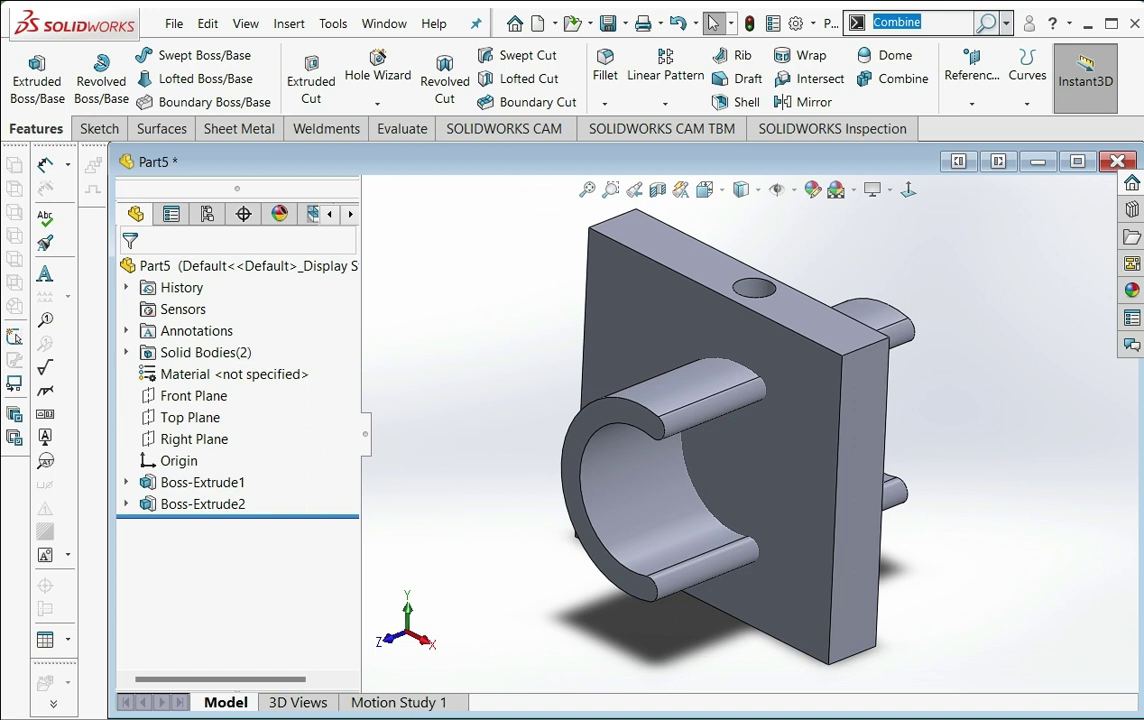
text(Combine)
click(1006, 22)
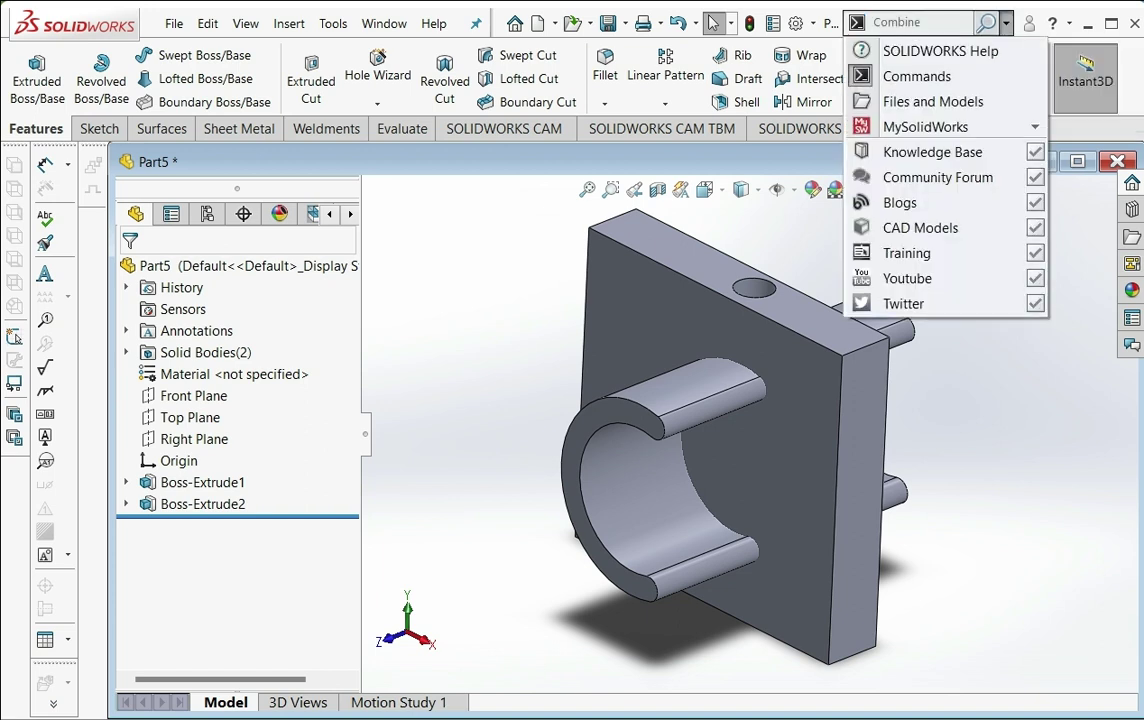
click(907, 74)
click(900, 22)
text(Combine)
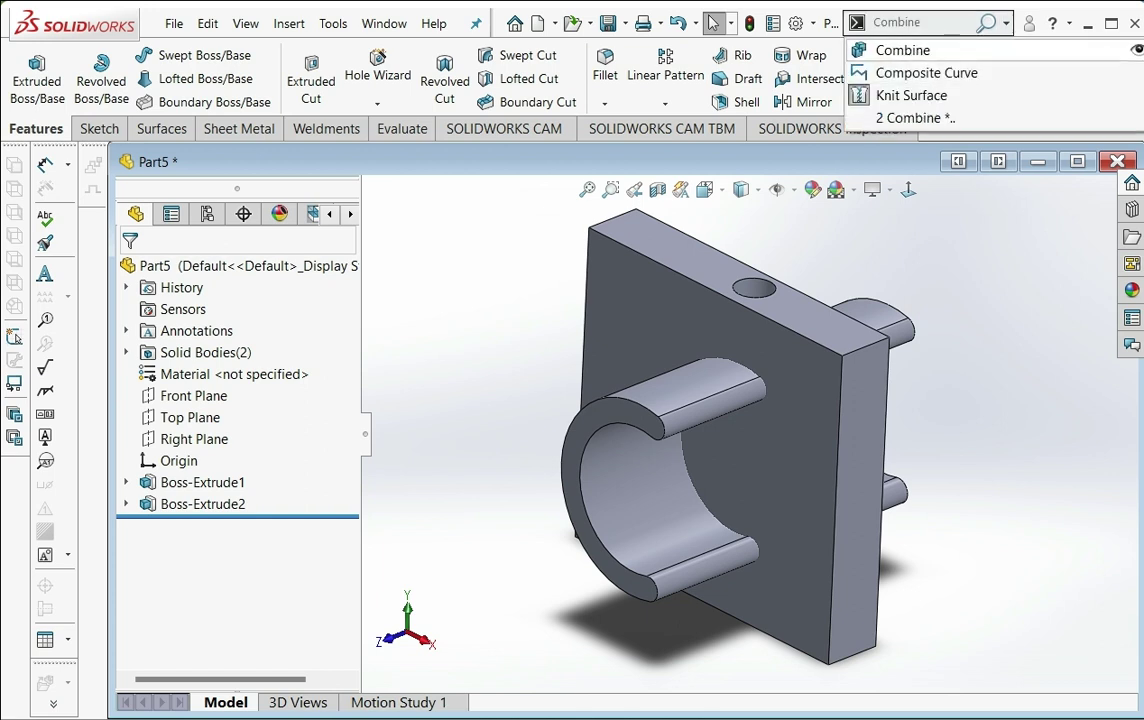
click(902, 50)
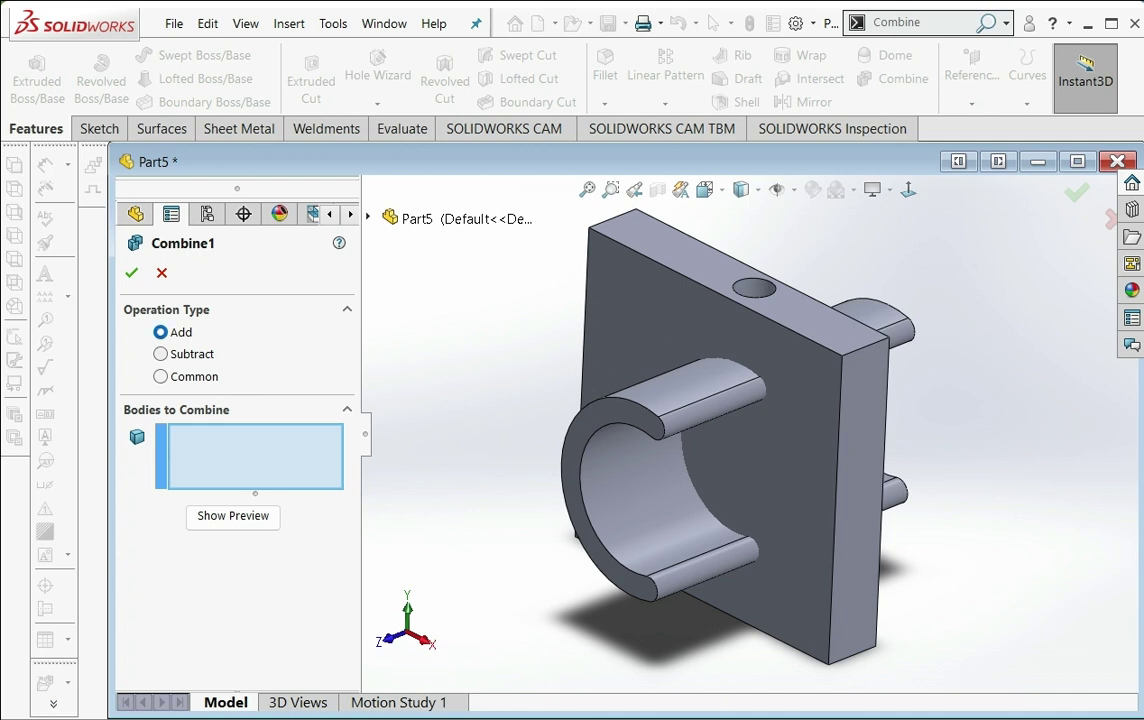
- Add Boss-Extrude1 and Boss-Extrude2 together as Combine1, producing one solid body
mouse_move(380, 560)
middle_down()
mouse_move(350, 560)
mouse_move(375, 550)
mouse_move(365, 552)
middle_up()
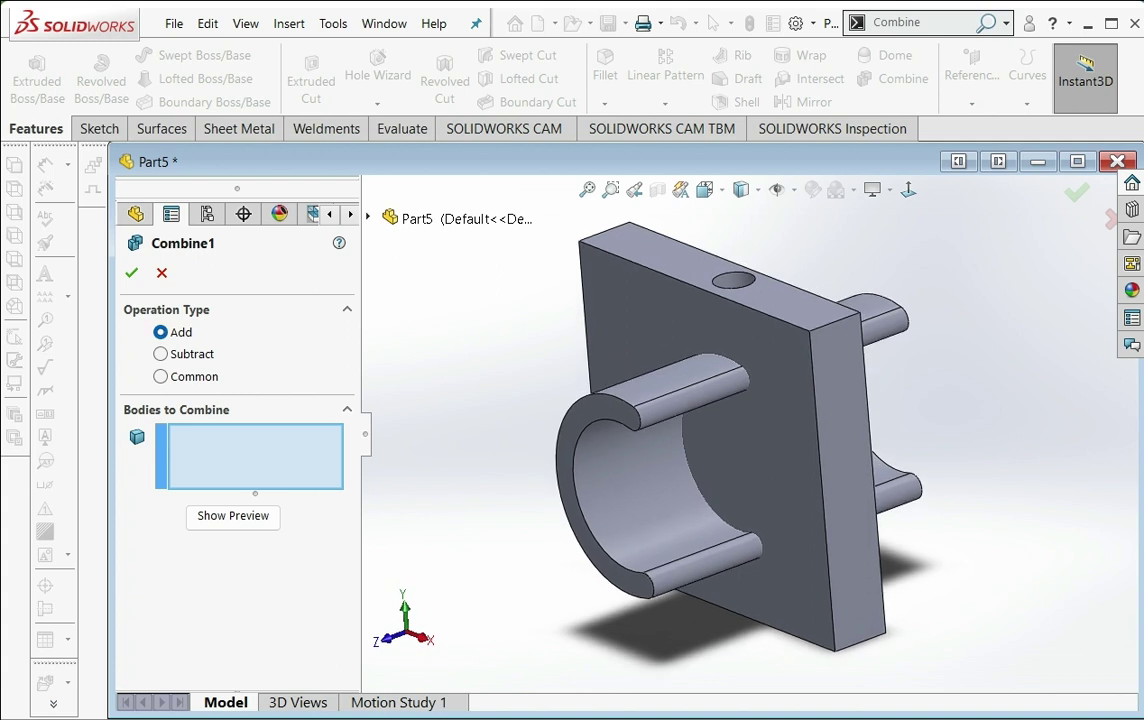
click(620, 480)
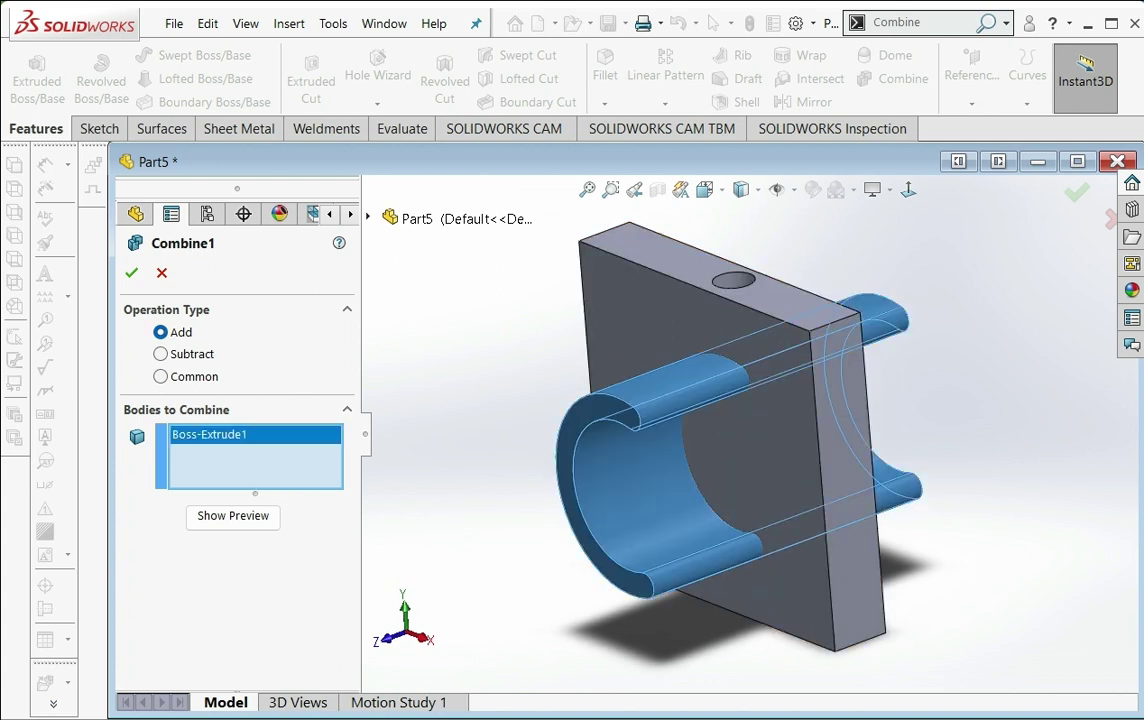
click(652, 325)
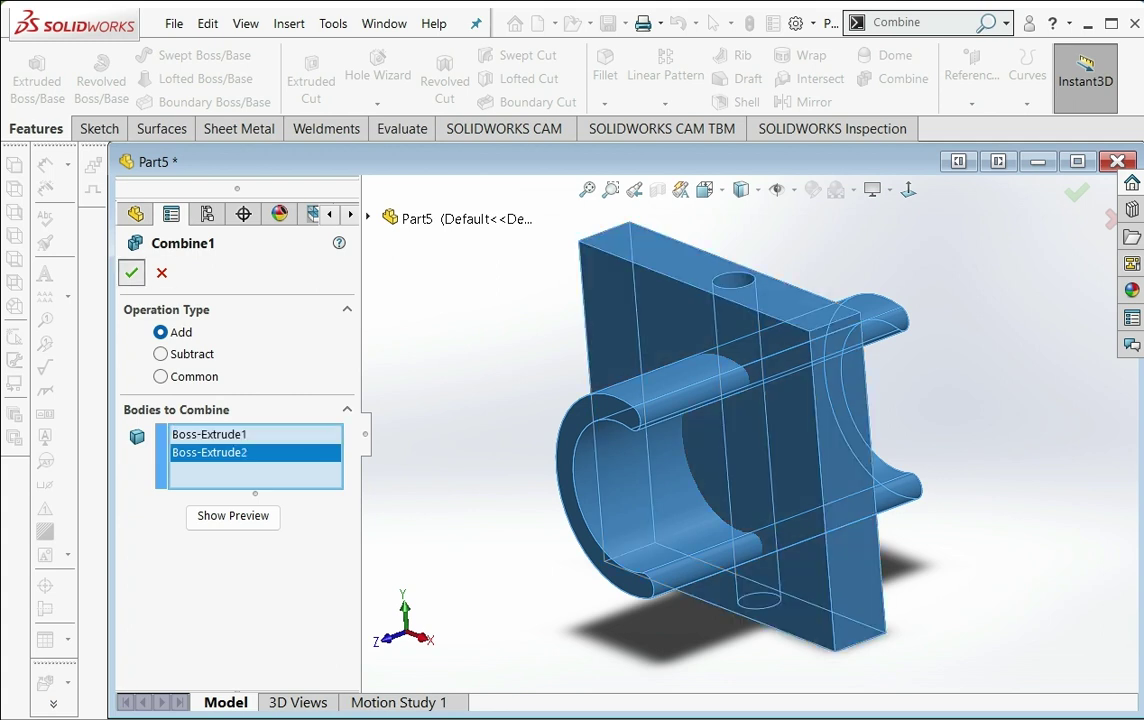
click(131, 272)
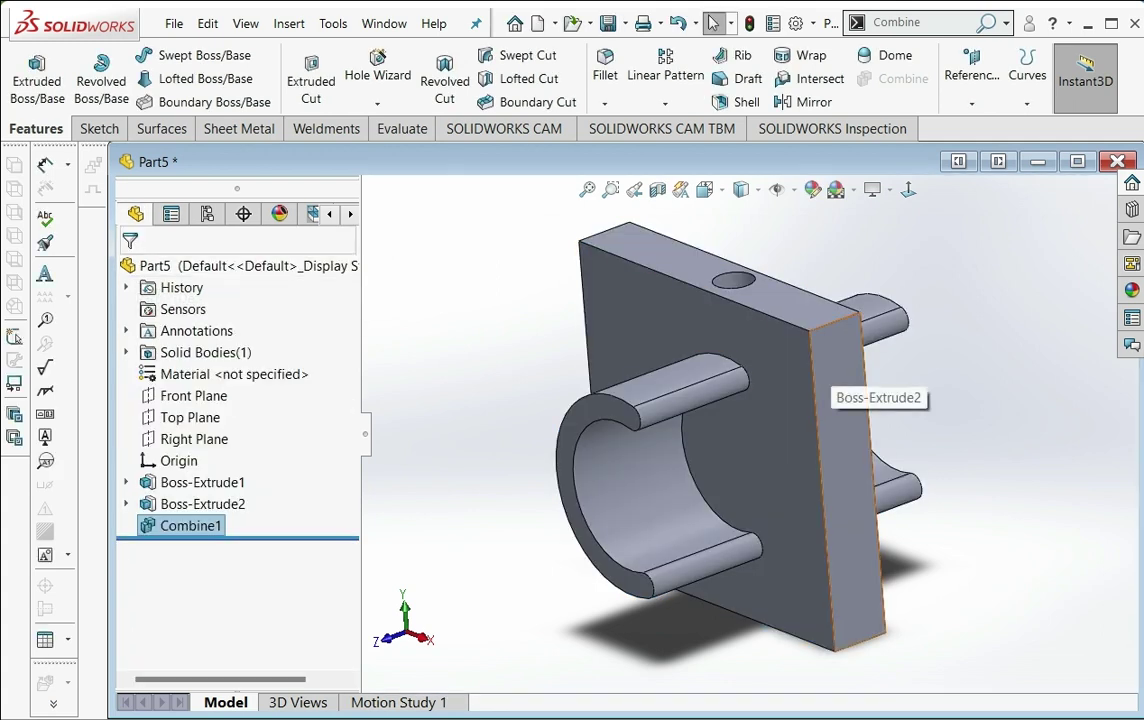
middle_drag(820, 385, 835, 375)
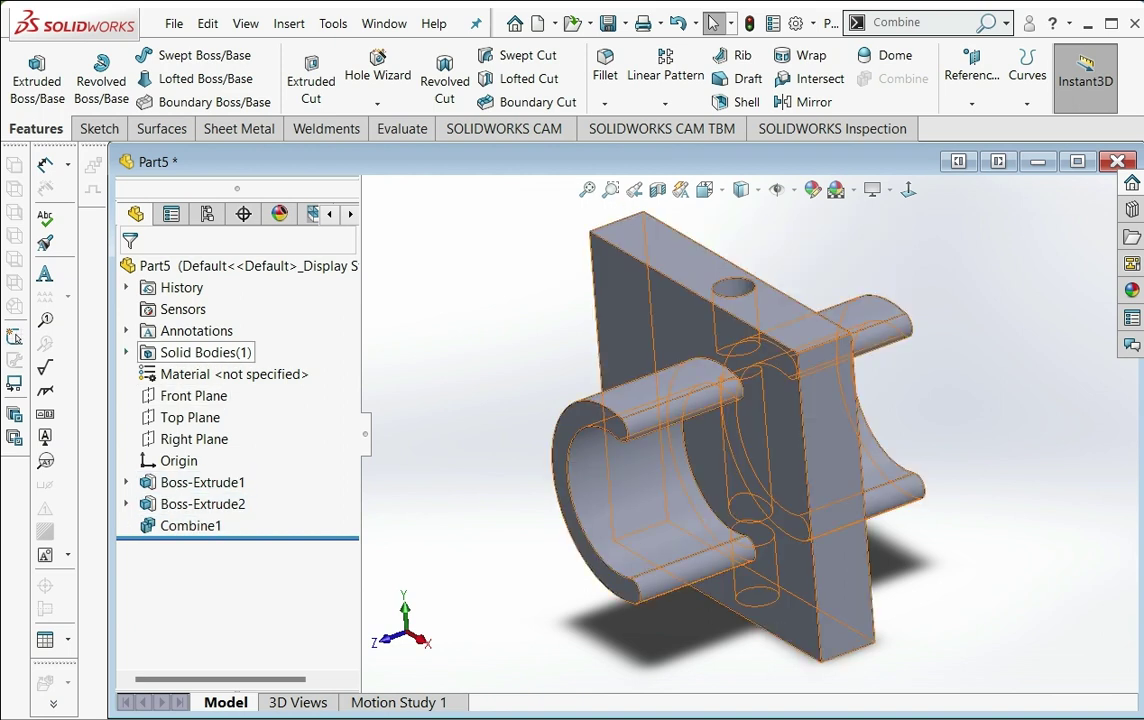
- Verify one solid body remains and reopen Combine1 with Edit Feature
click(205, 352)
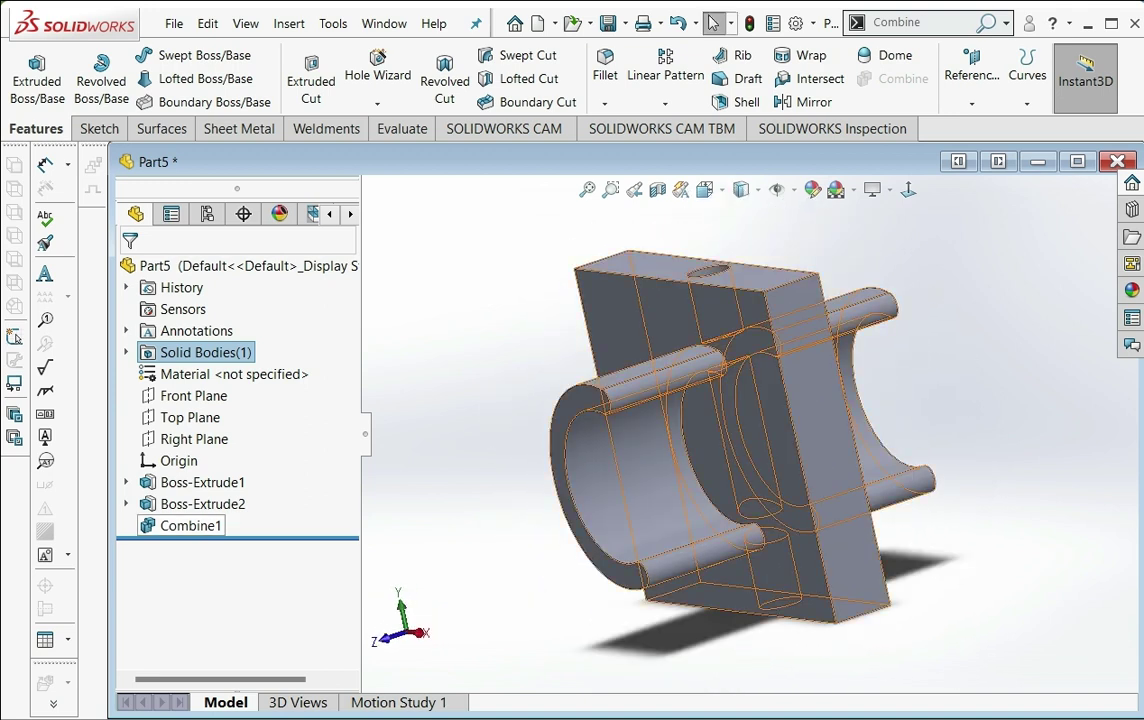
right_click(165, 525)
click(176, 416)
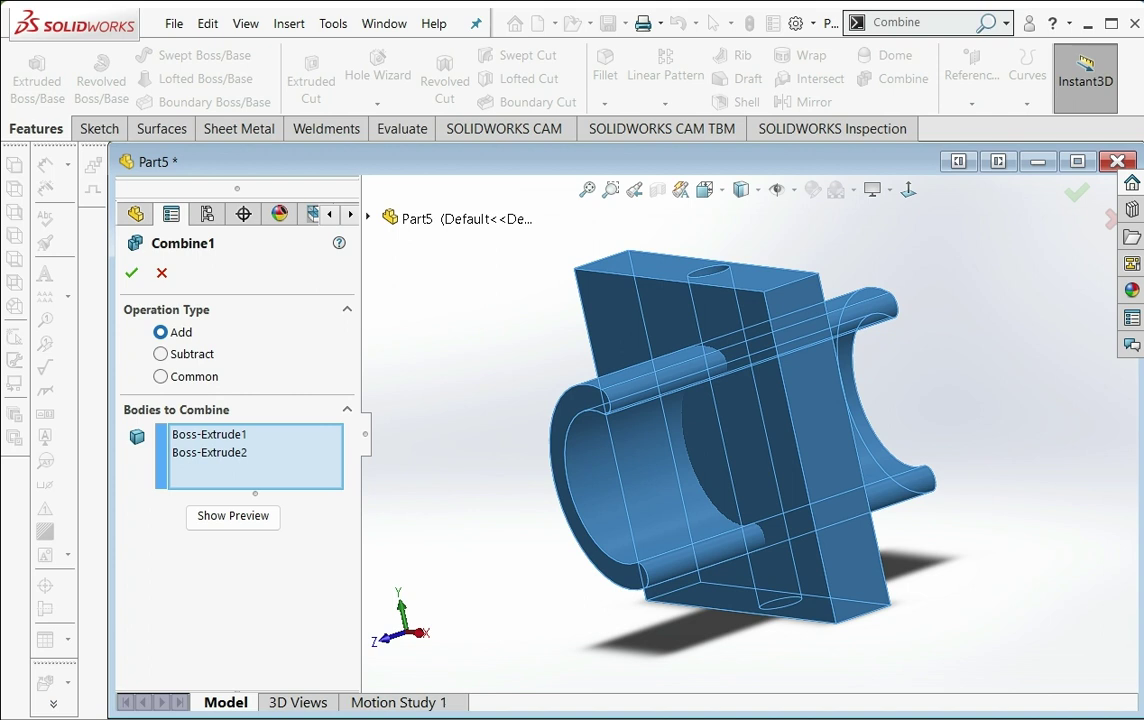
- Switch Combine1 to Subtract, with Boss-Extrude2 as main body and Boss-Extrude1 subtracted
click(161, 354)
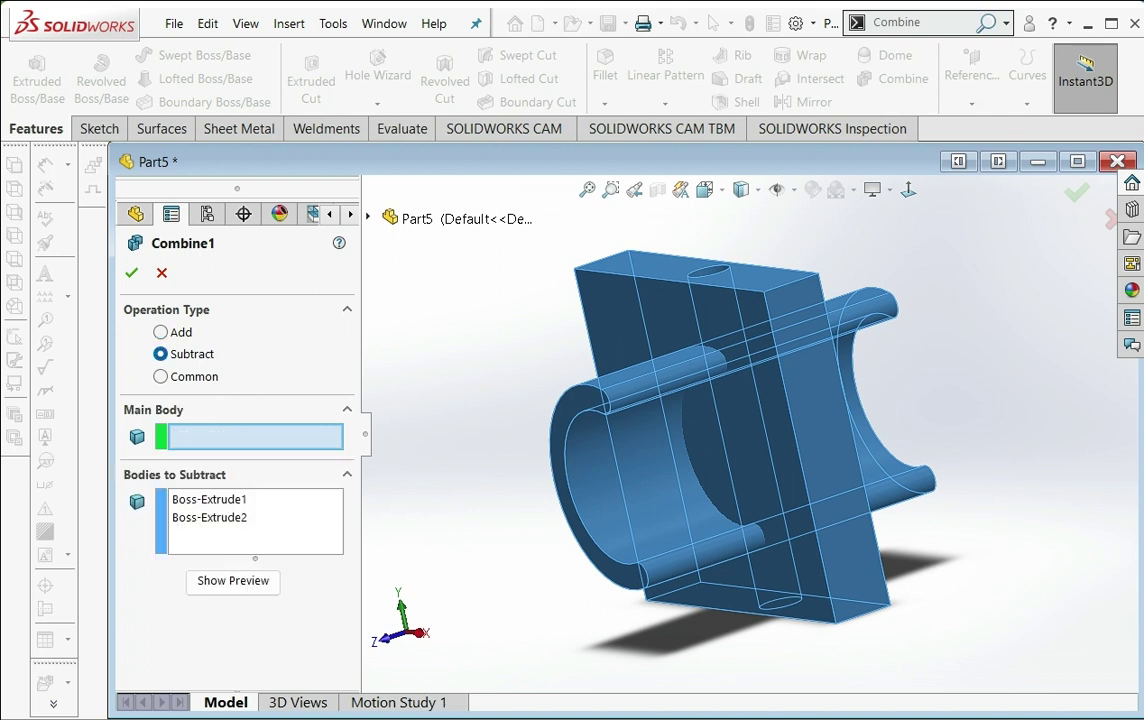
middle_drag(740, 430, 760, 430)
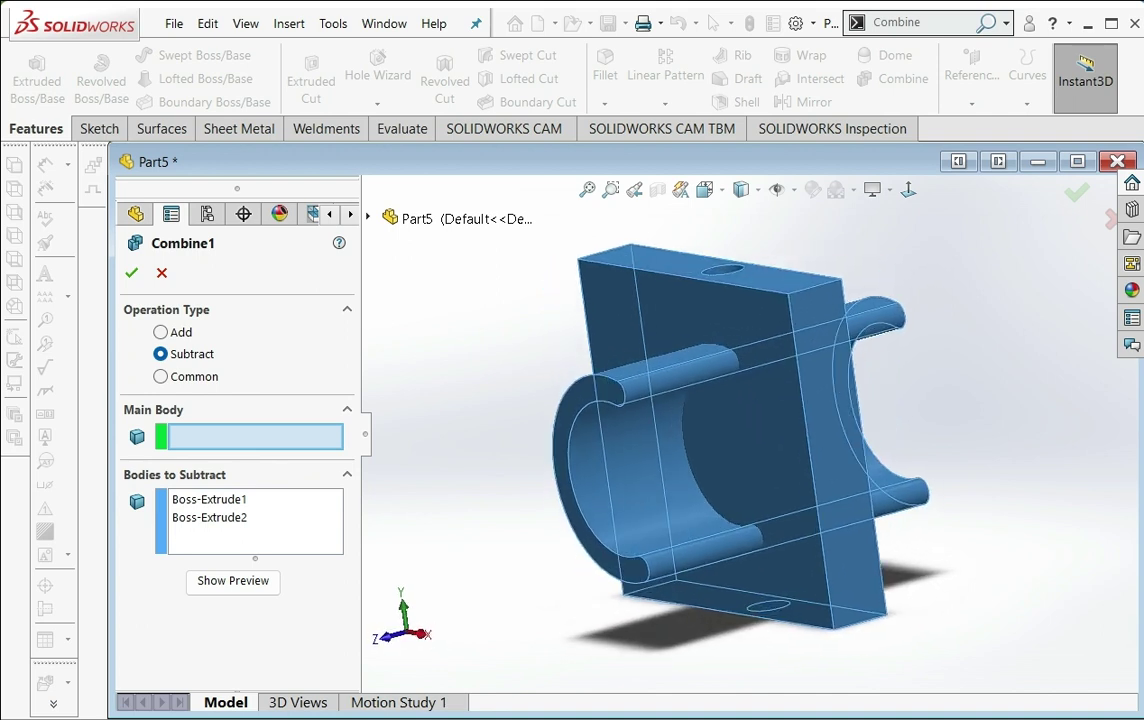
right_click(298, 507)
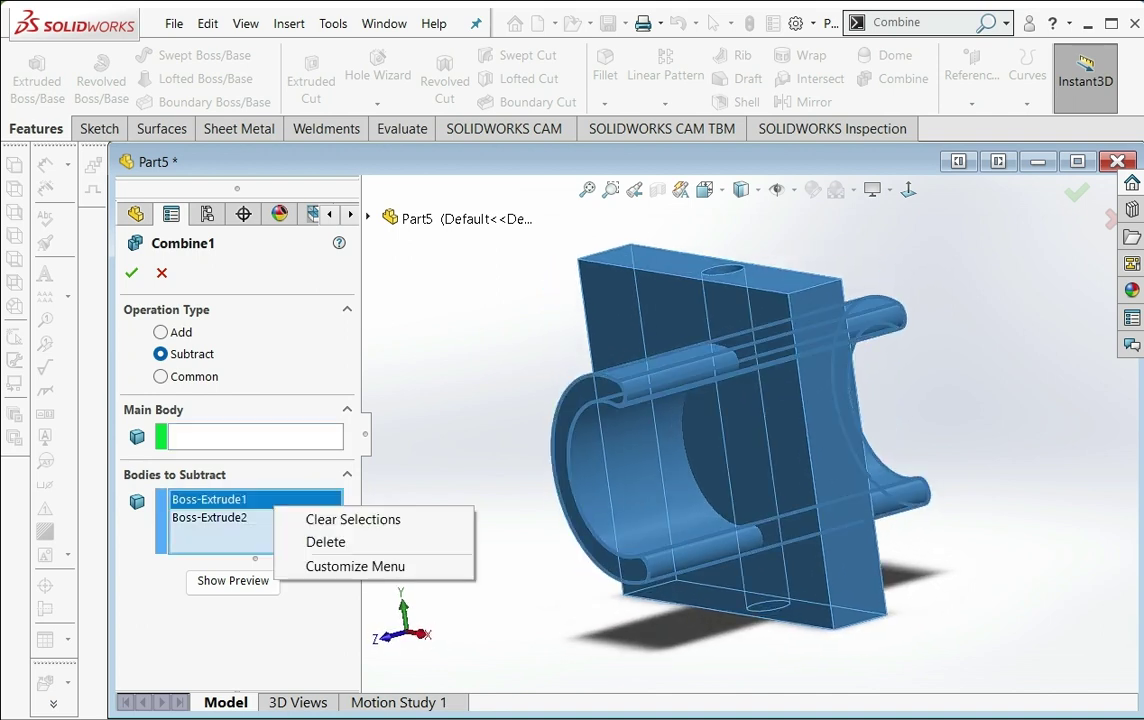
click(345, 521)
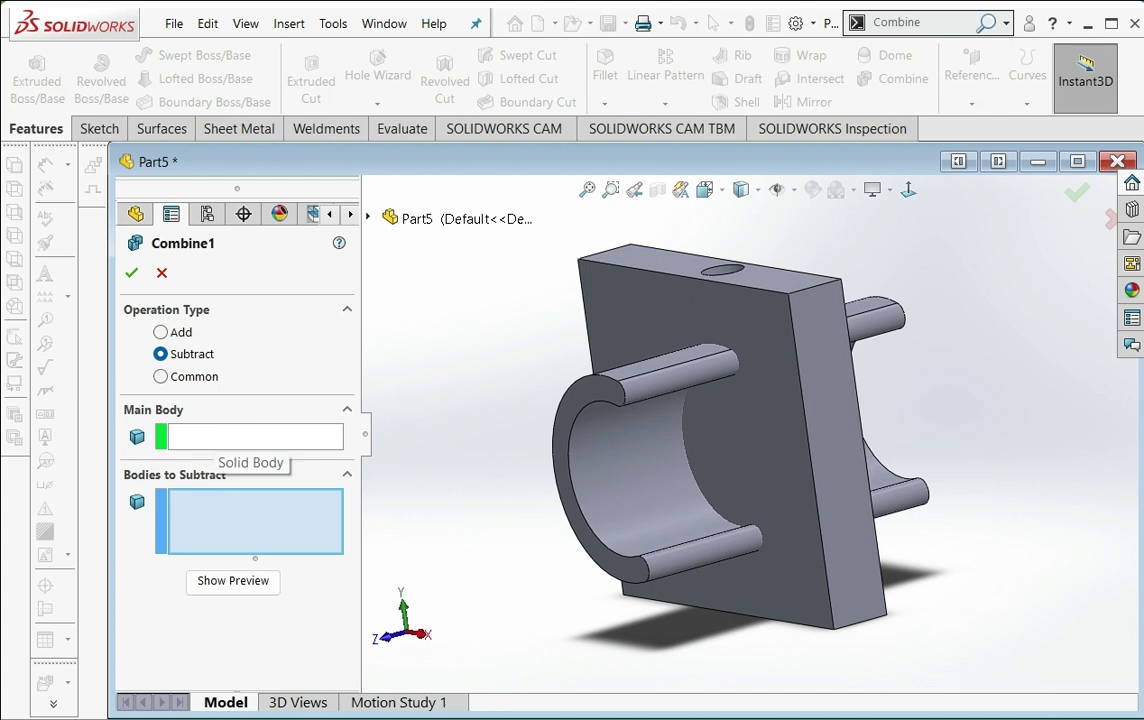
click(255, 436)
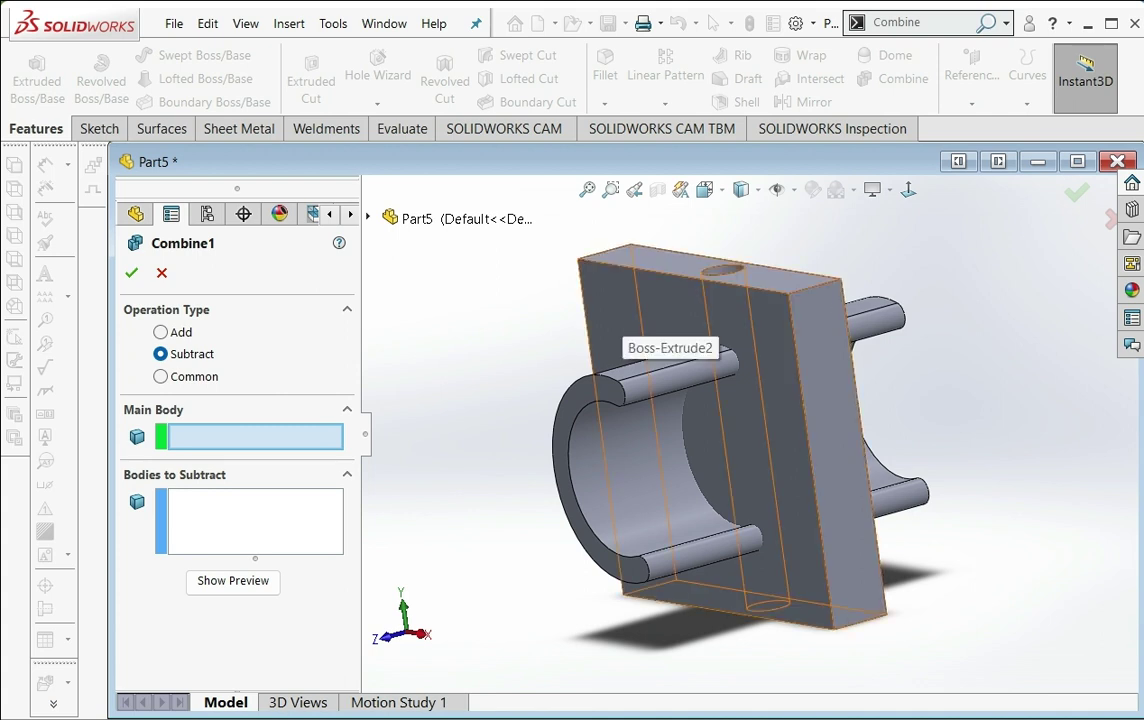
click(620, 330)
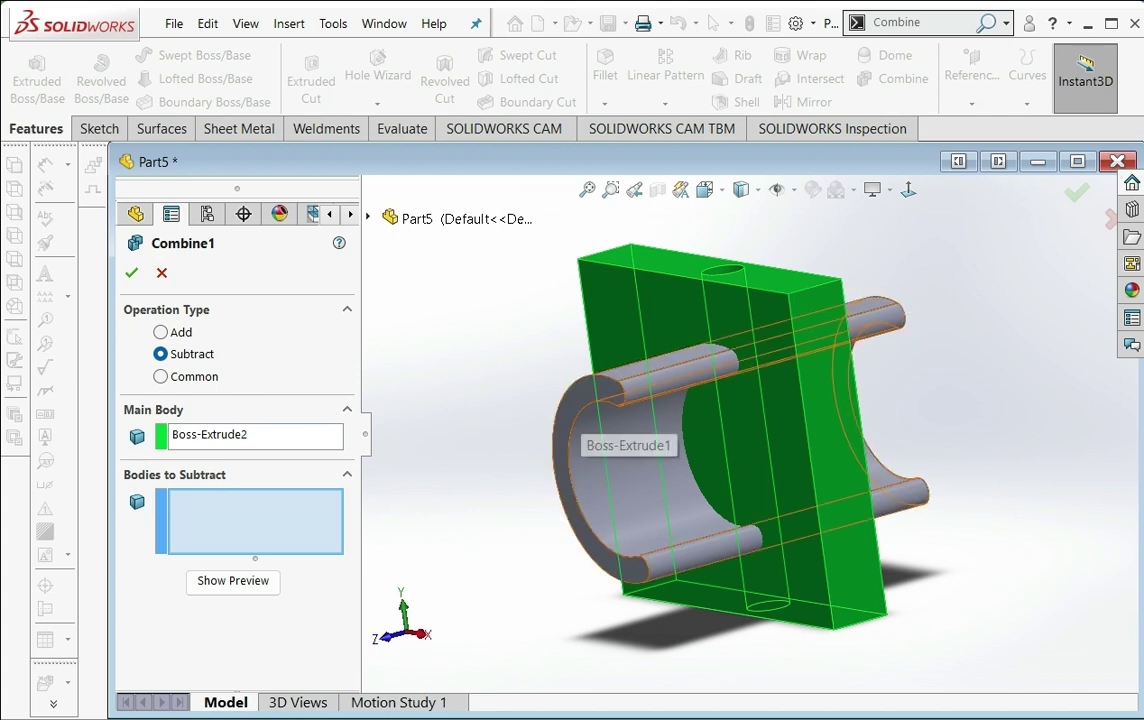
click(590, 400)
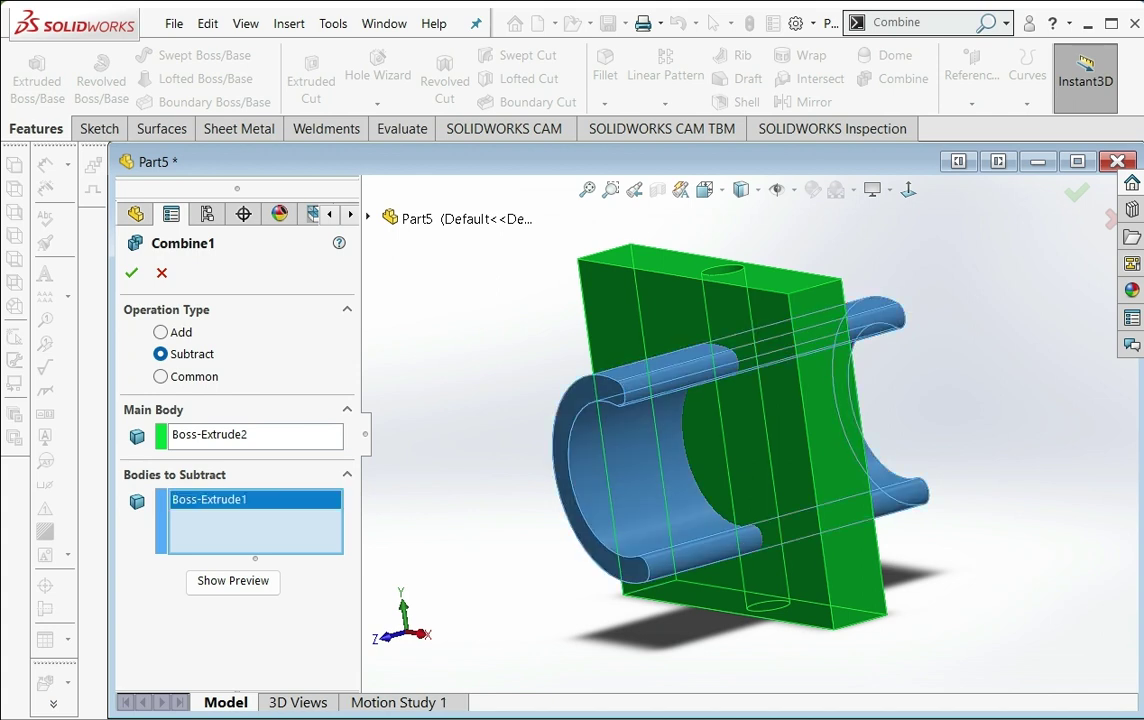
key(Right)
key(Right)
key(Right)
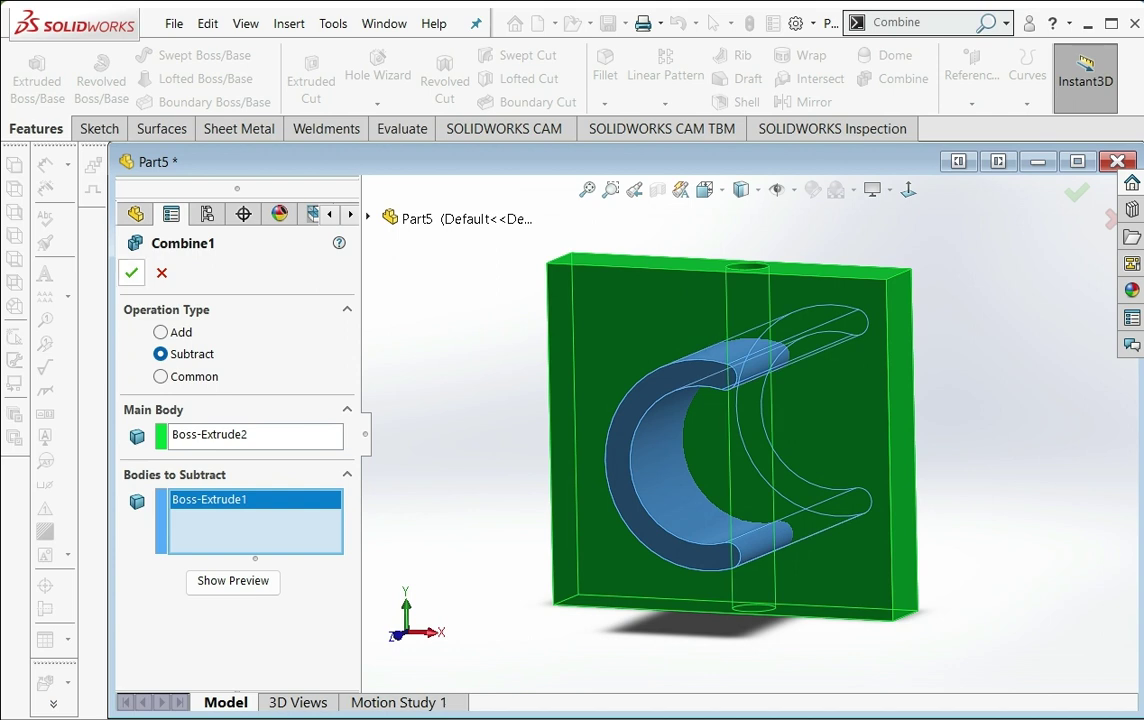
click(131, 272)
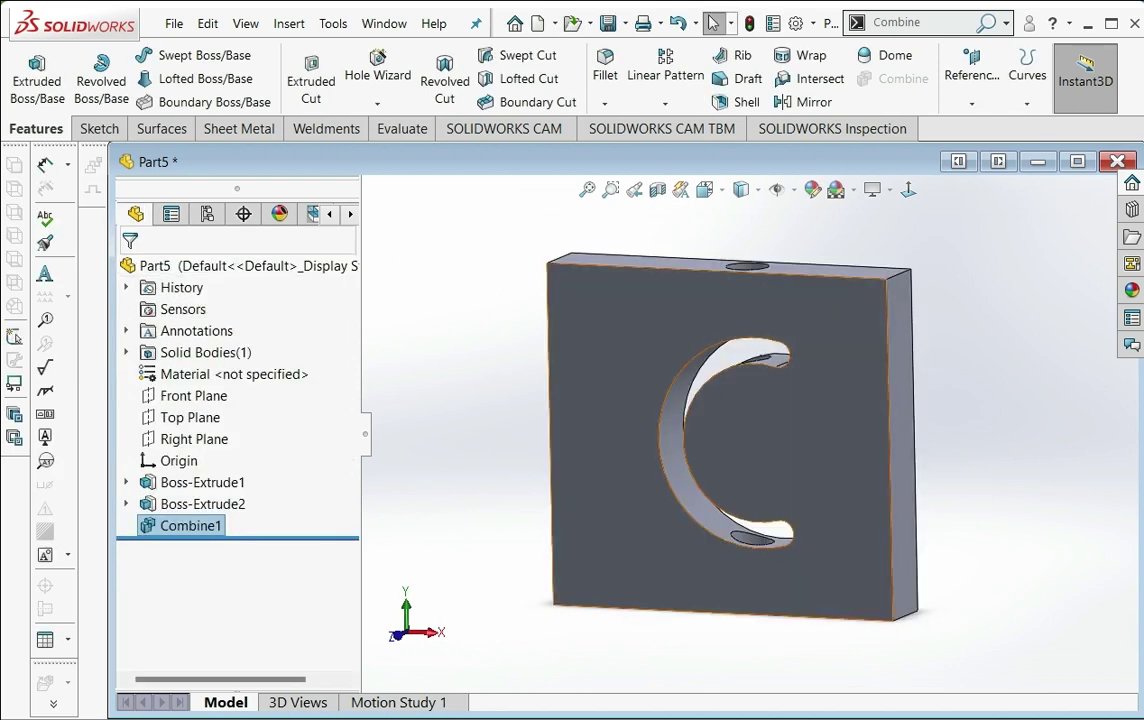
key(Left)
key(Left)
key(Down)
key(Down)
key(Up)
key(Up)
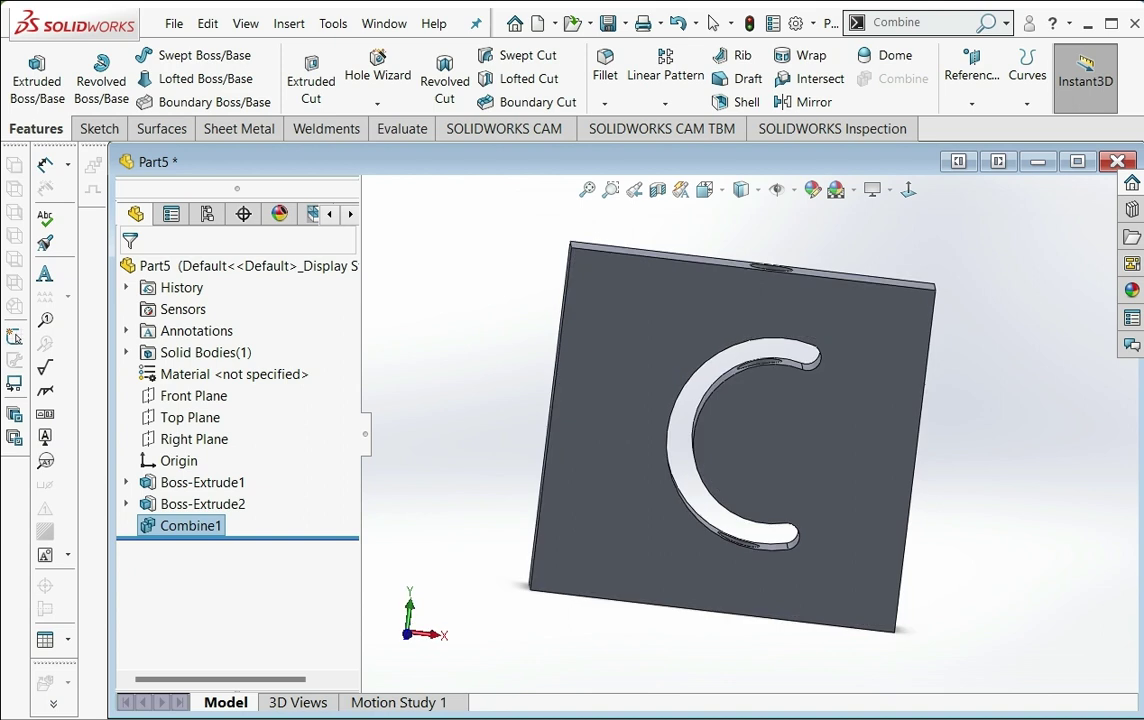
key(Right)
key(Right)
key(Right)
key(Right)
key(Right)
key(Up)
key(Up)
key(Down)
key(Down)
key(Right)
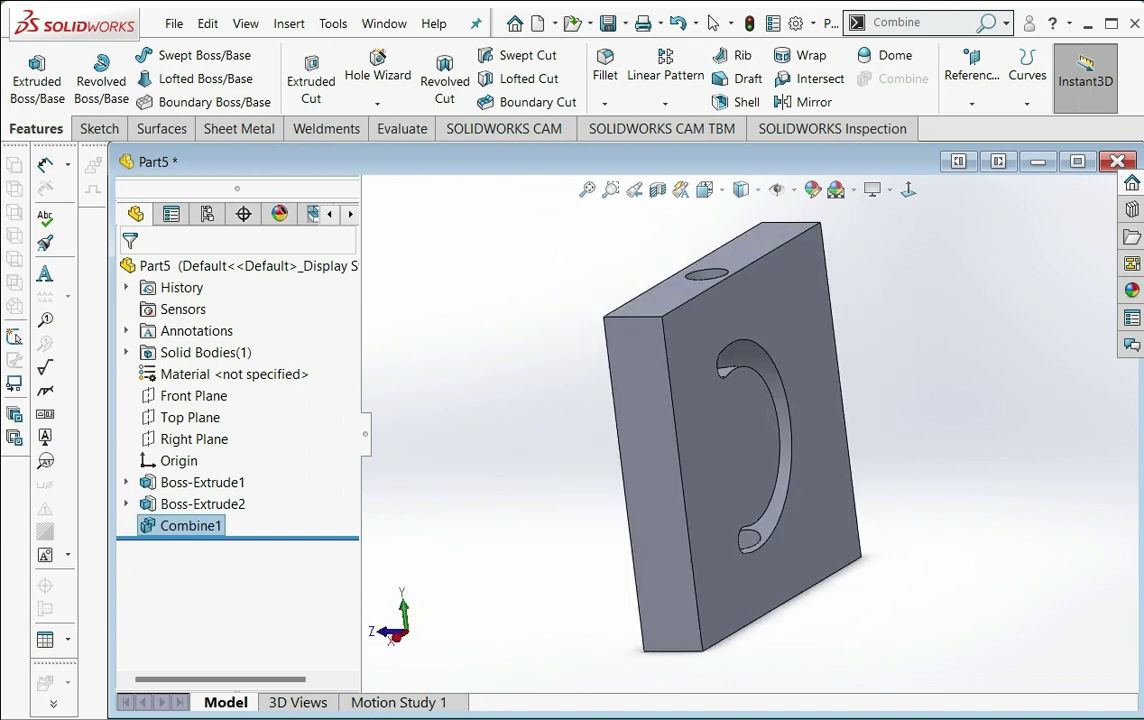
key(Left)
key(Left)
key(Left)
key(Up)
key(Left)
key(Left)
key(Up)
key(Up)
key(Right)
key(Right)
key(Down)
key(Down)
key(Left)
key(Left)
key(Up)
key(Right)
key(Right)
key(Down)
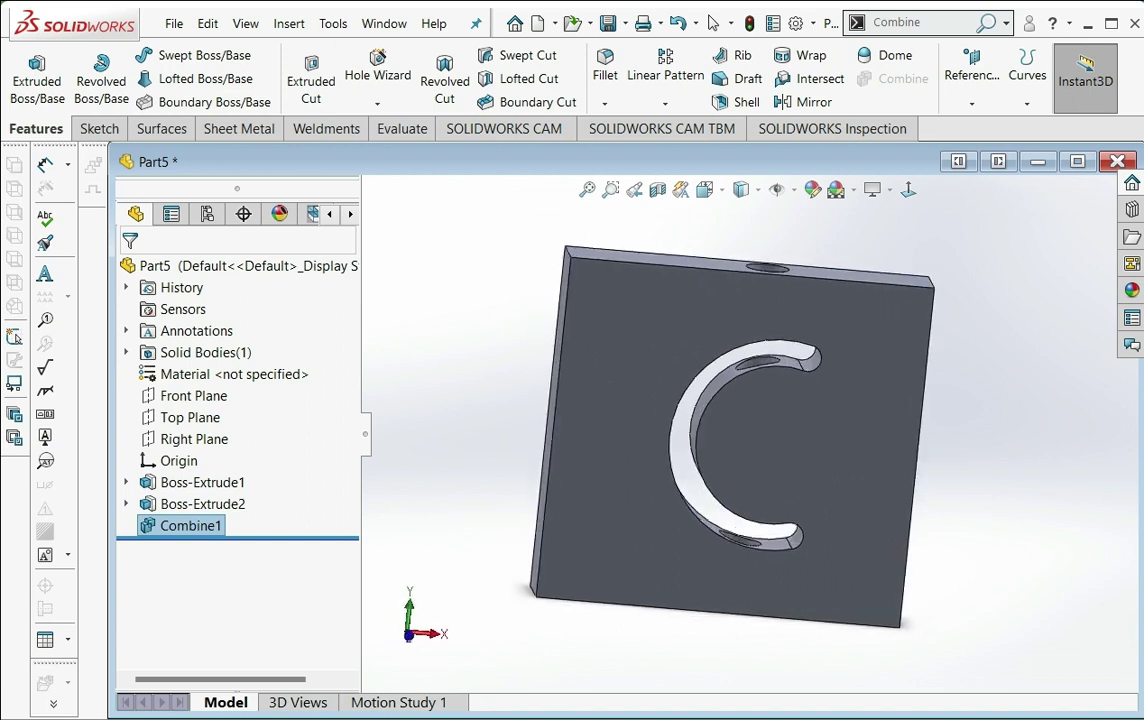
key(Left)
key(Left)
key(Up)
key(Up)
key(Up)
key(Left)
key(Left)
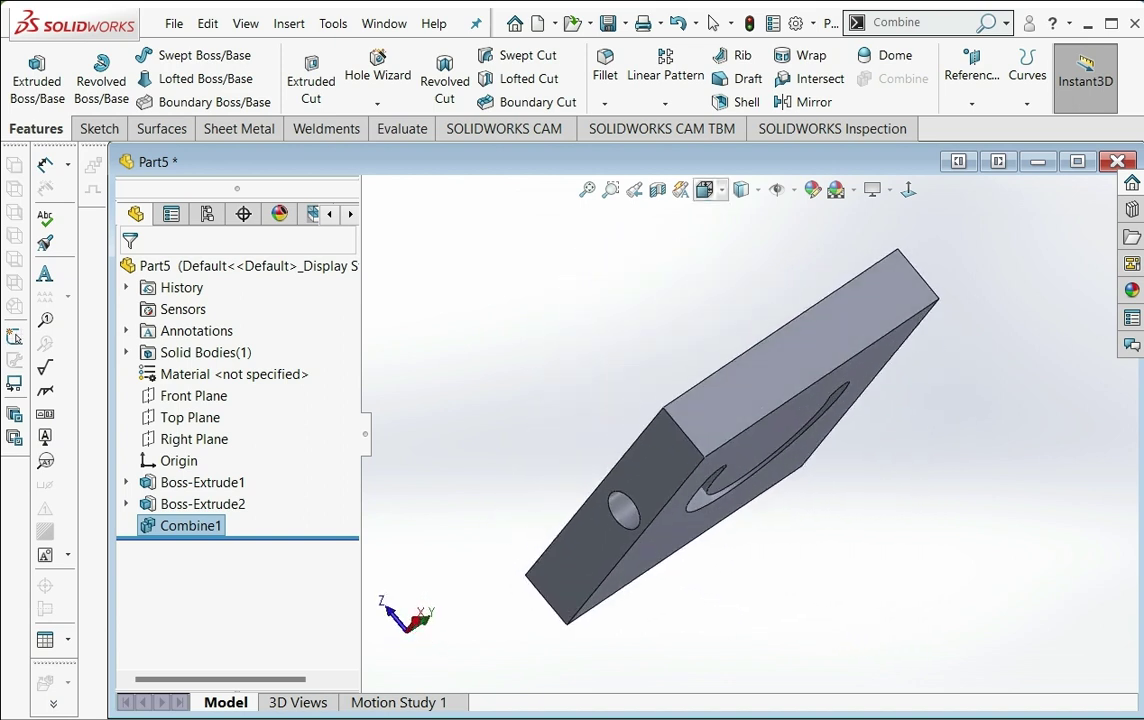
key(Down)
key(Down)
key(Right)
key(Right)
key(Left)
key(Left)
key(Left)
key(Down)
key(Down)
key(Down)
key(Up)
key(Up)
key(Up)
key(Left)
key(Right)
key(Right)
key(Right)
key(Down)
key(Down)
key(Left)
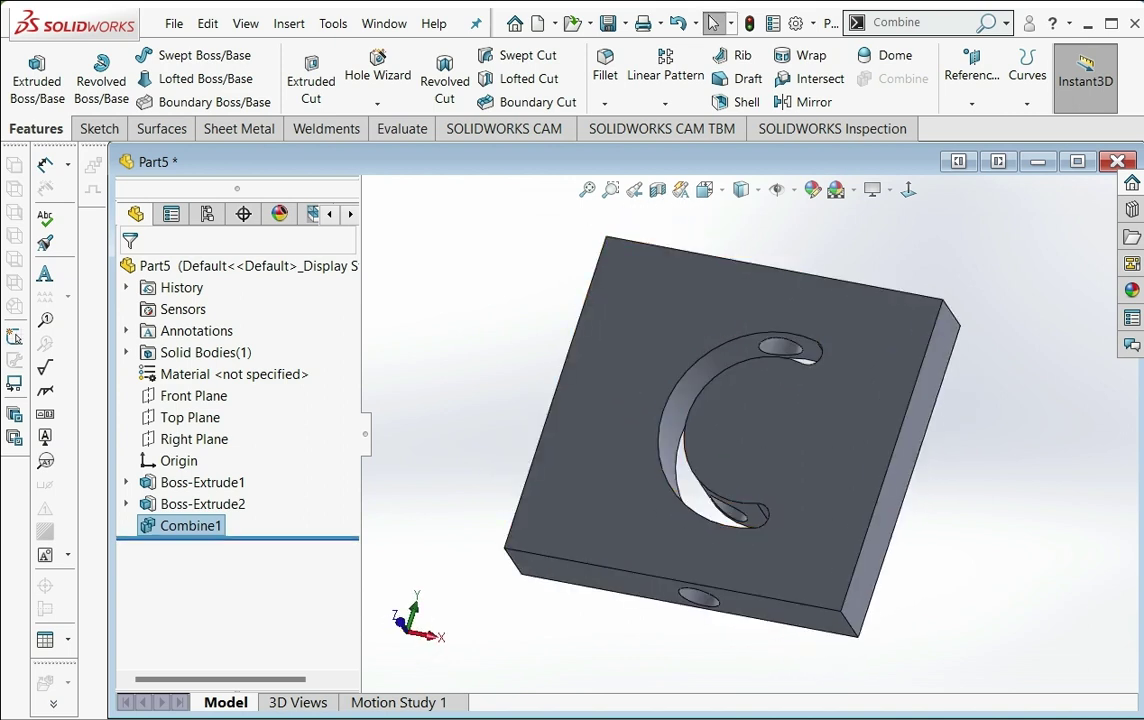
- Reopen Combine1 and change its operation type to Common
right_click(190, 525)
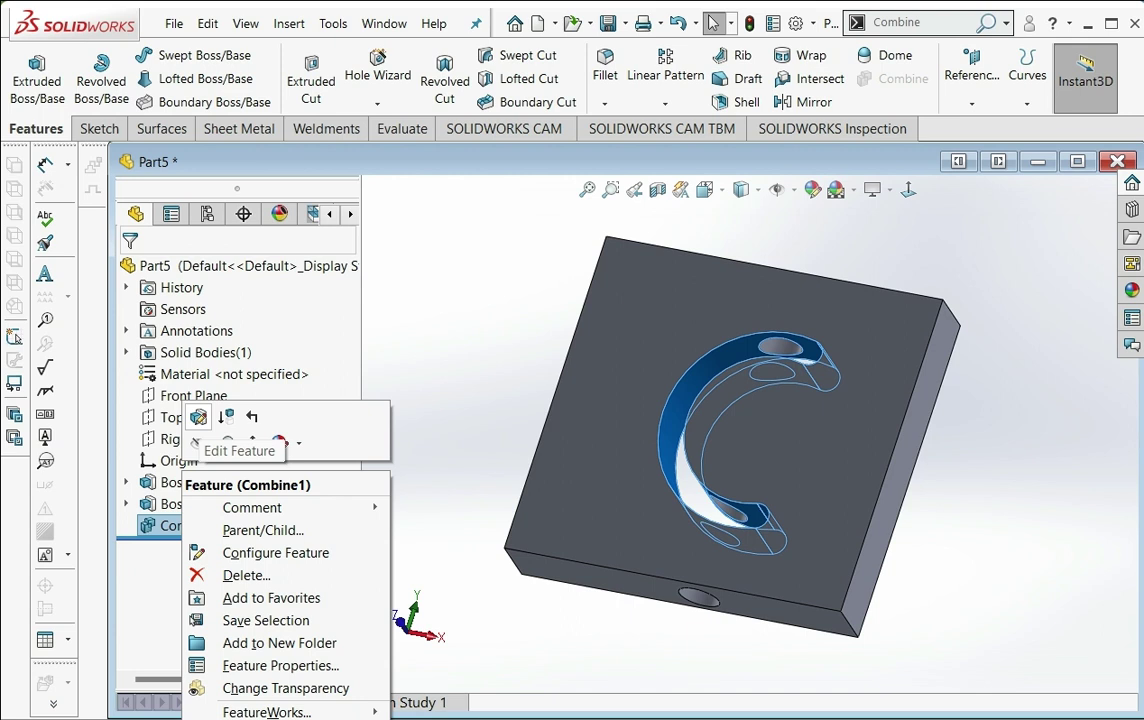
click(198, 418)
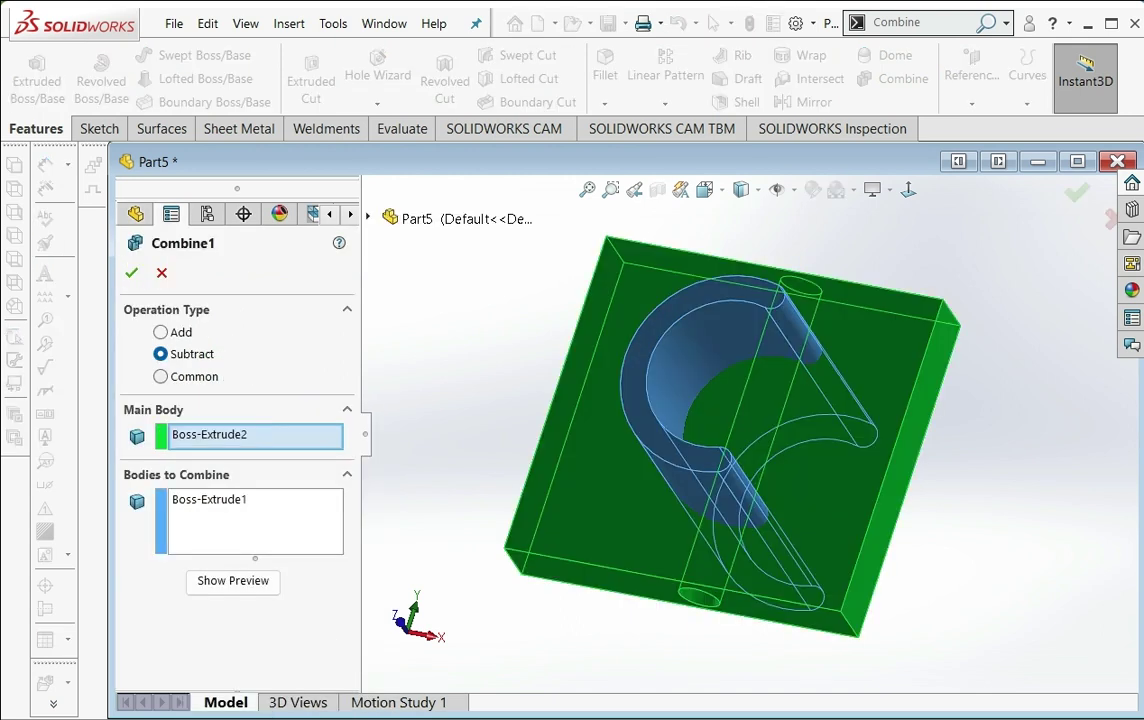
click(161, 376)
key(Left)
key(Left)
key(Left)
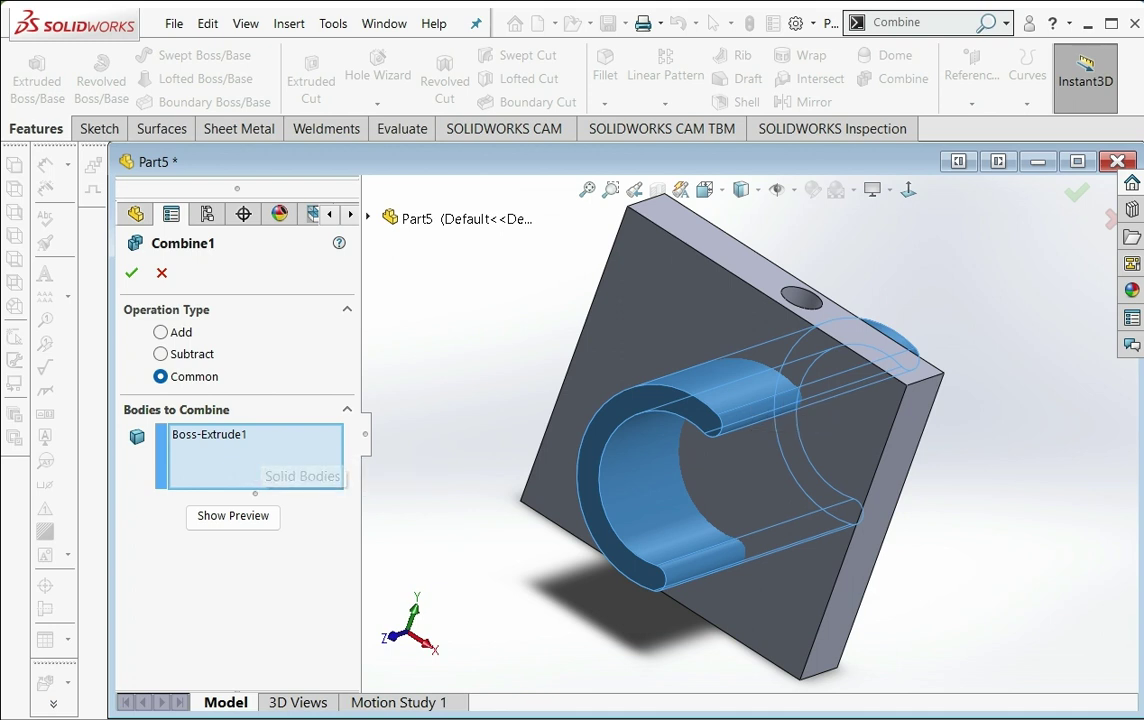
- Reselect Boss-Extrude2 and Boss-Extrude1 as the bodies and apply the Common combine
right_click(290, 458)
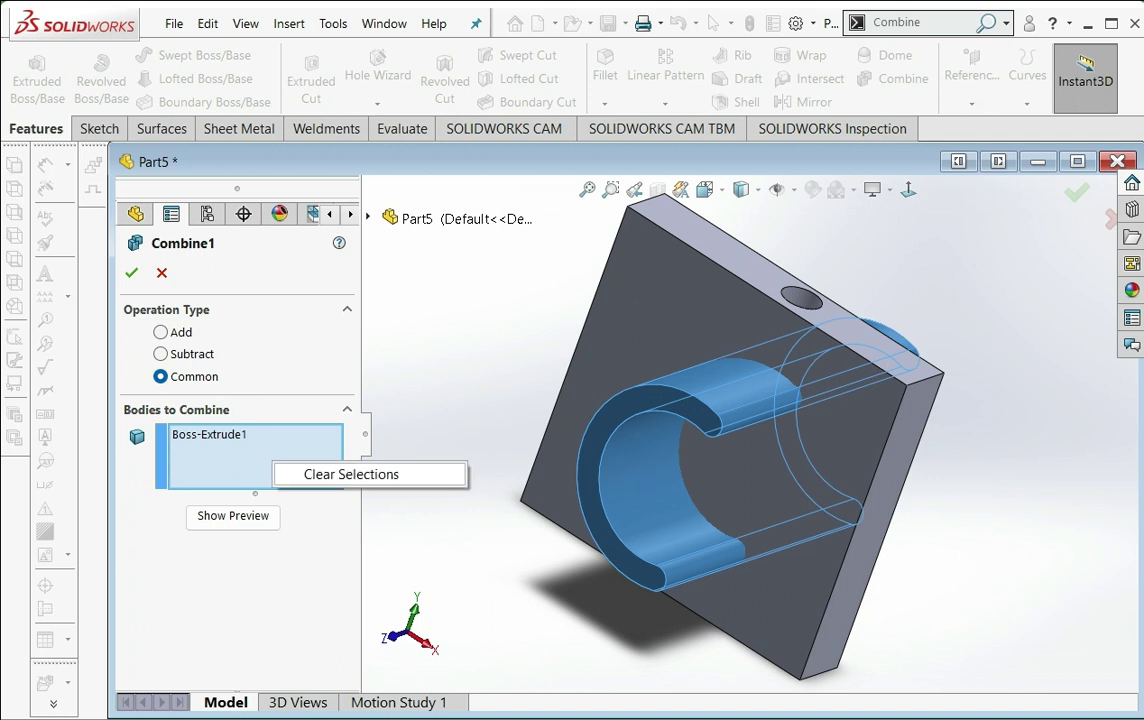
click(350, 471)
middle_drag(700, 450, 720, 440)
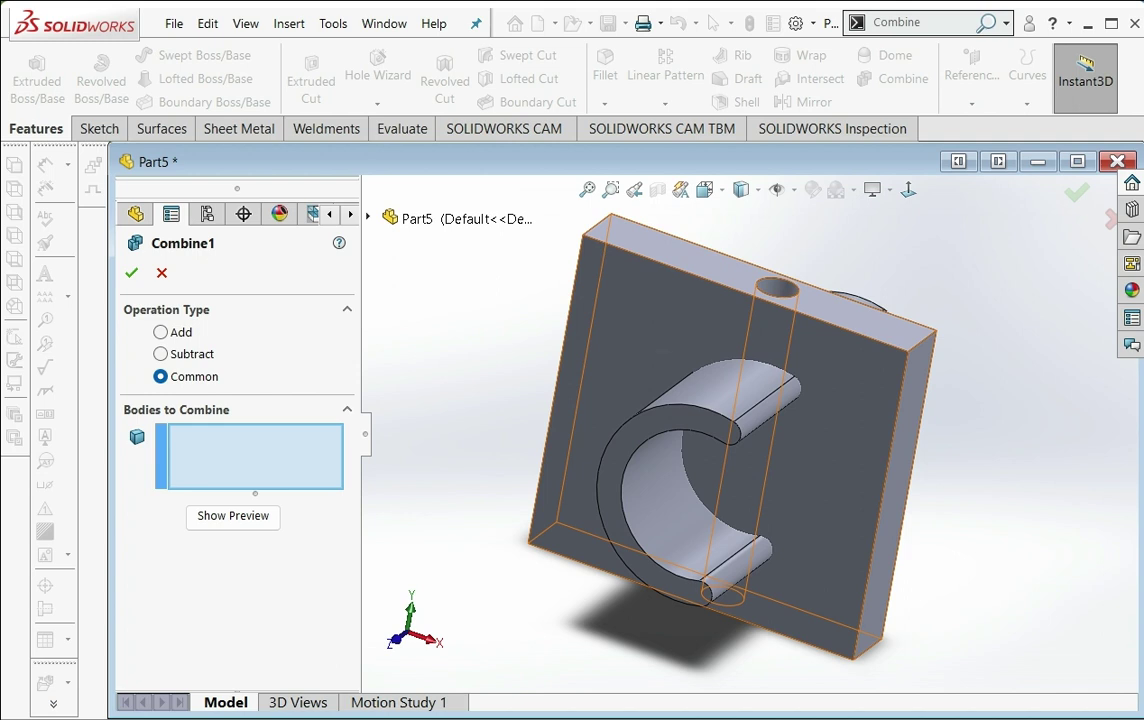
click(845, 425)
click(845, 425)
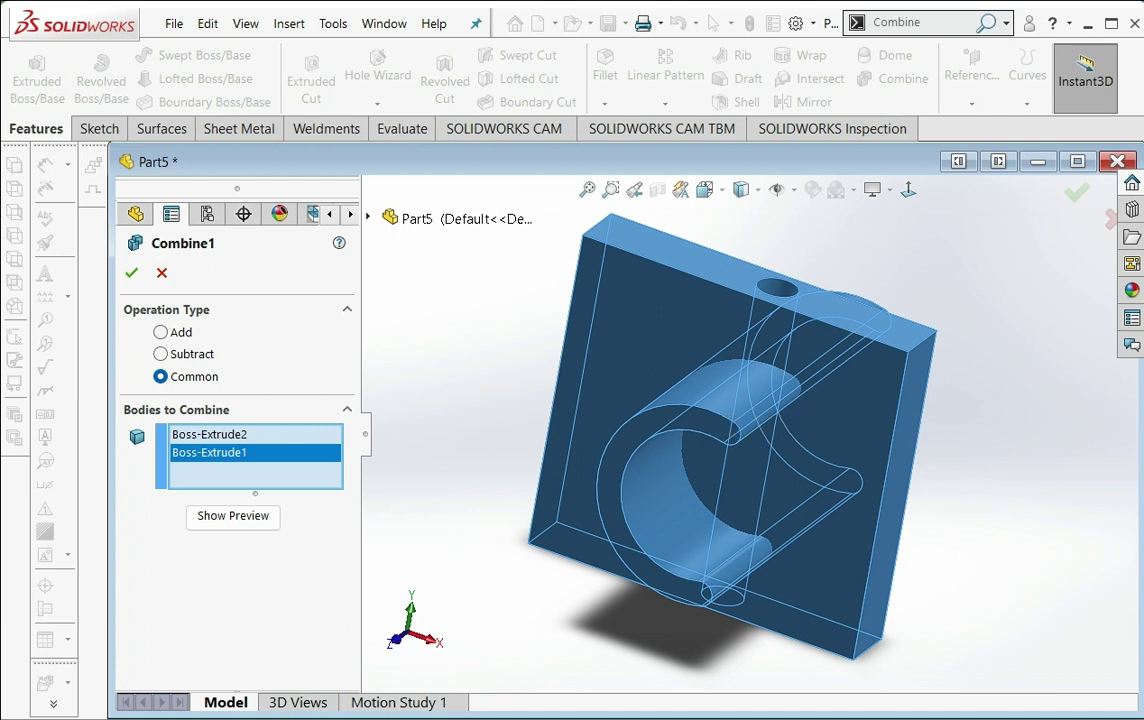
click(131, 272)
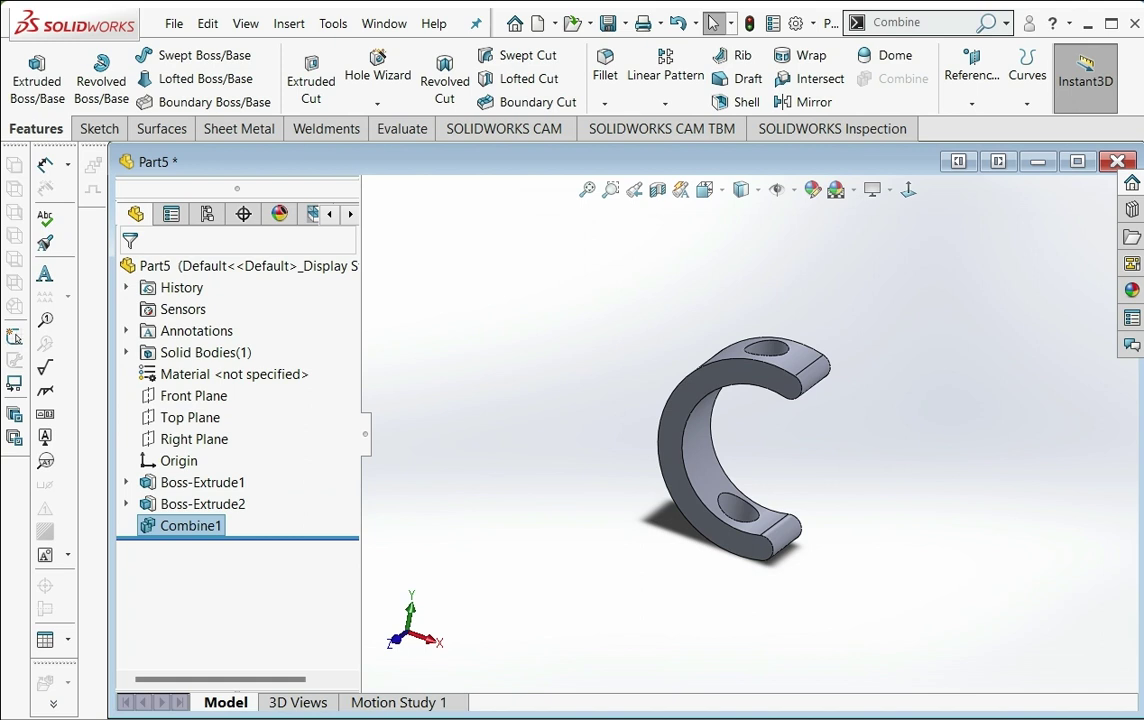